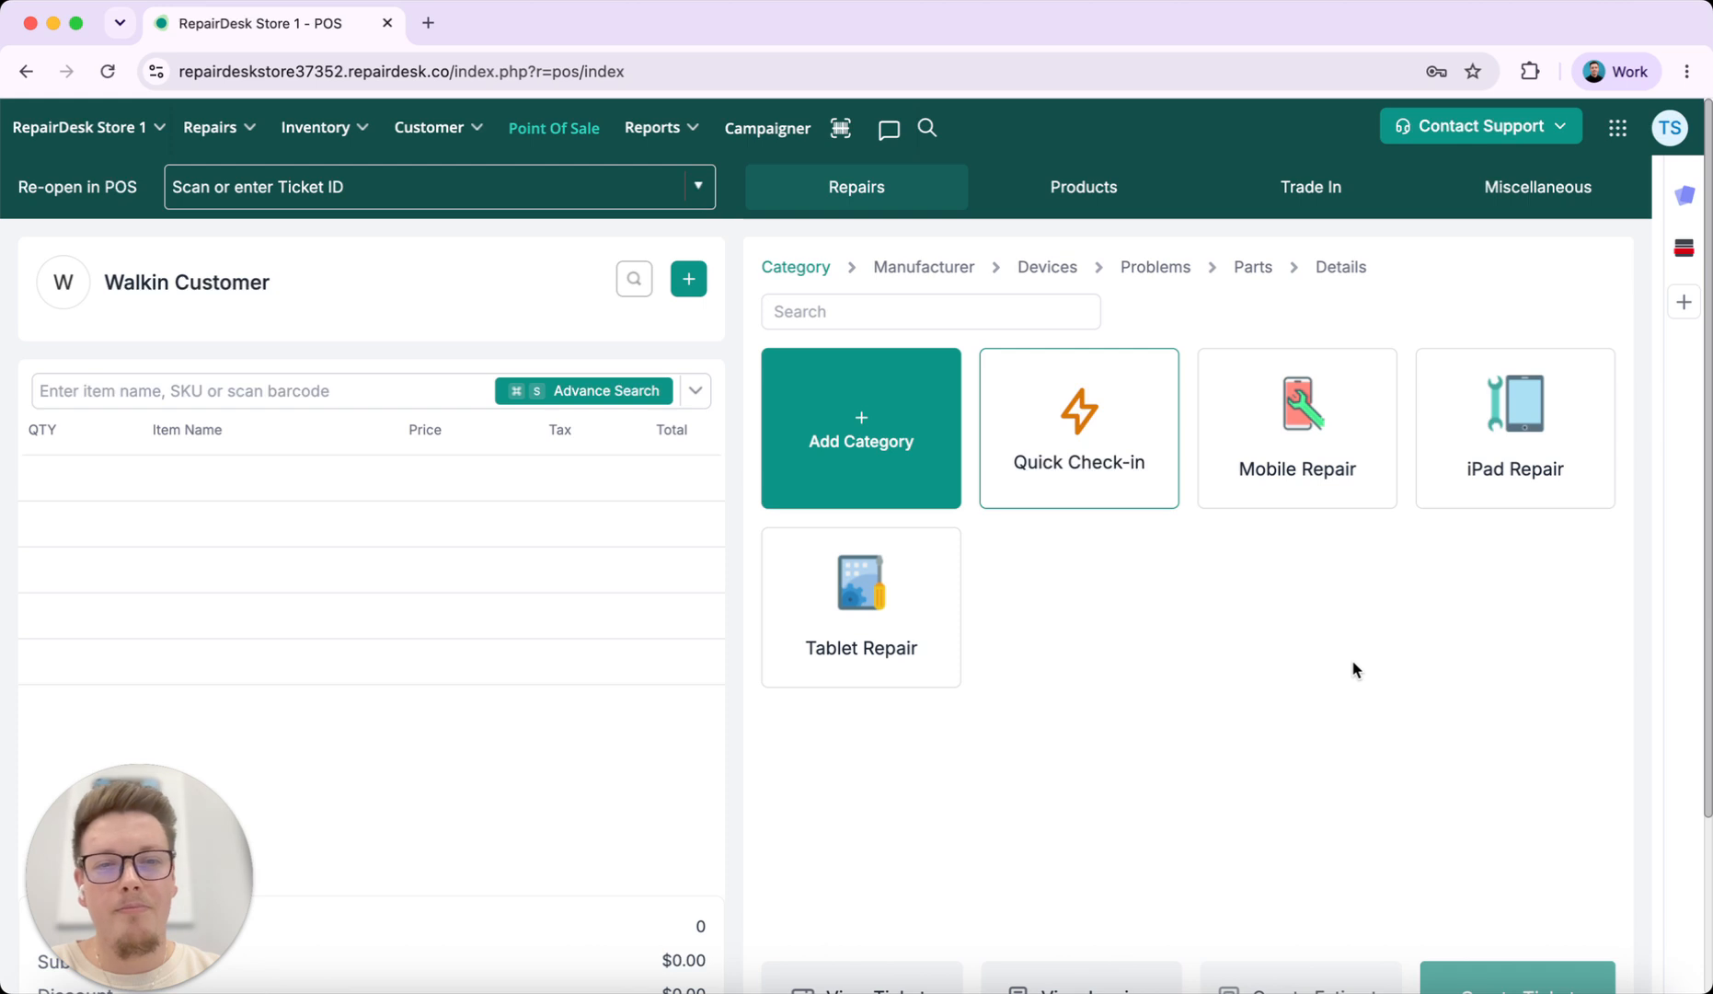
Step through a Mobile Repair for an Apple iPhone 17 Pro Back Camera Replacement, then return to categories
click(1313, 455)
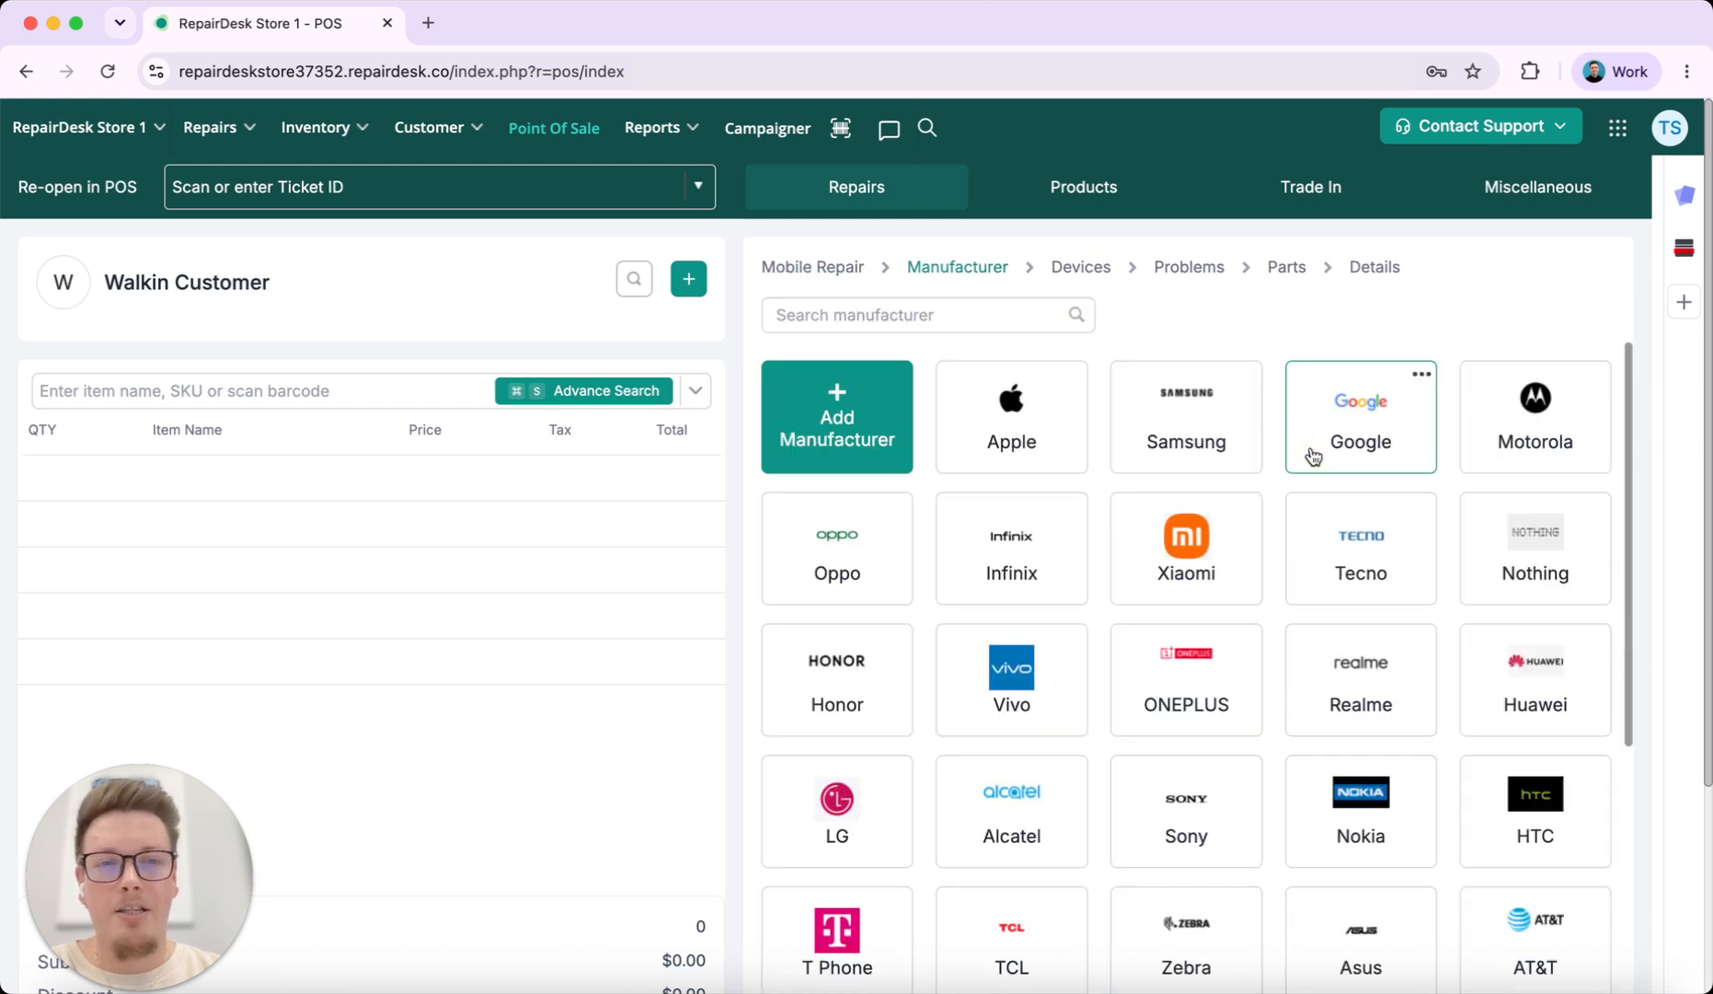
click(997, 429)
click(1167, 433)
click(1011, 431)
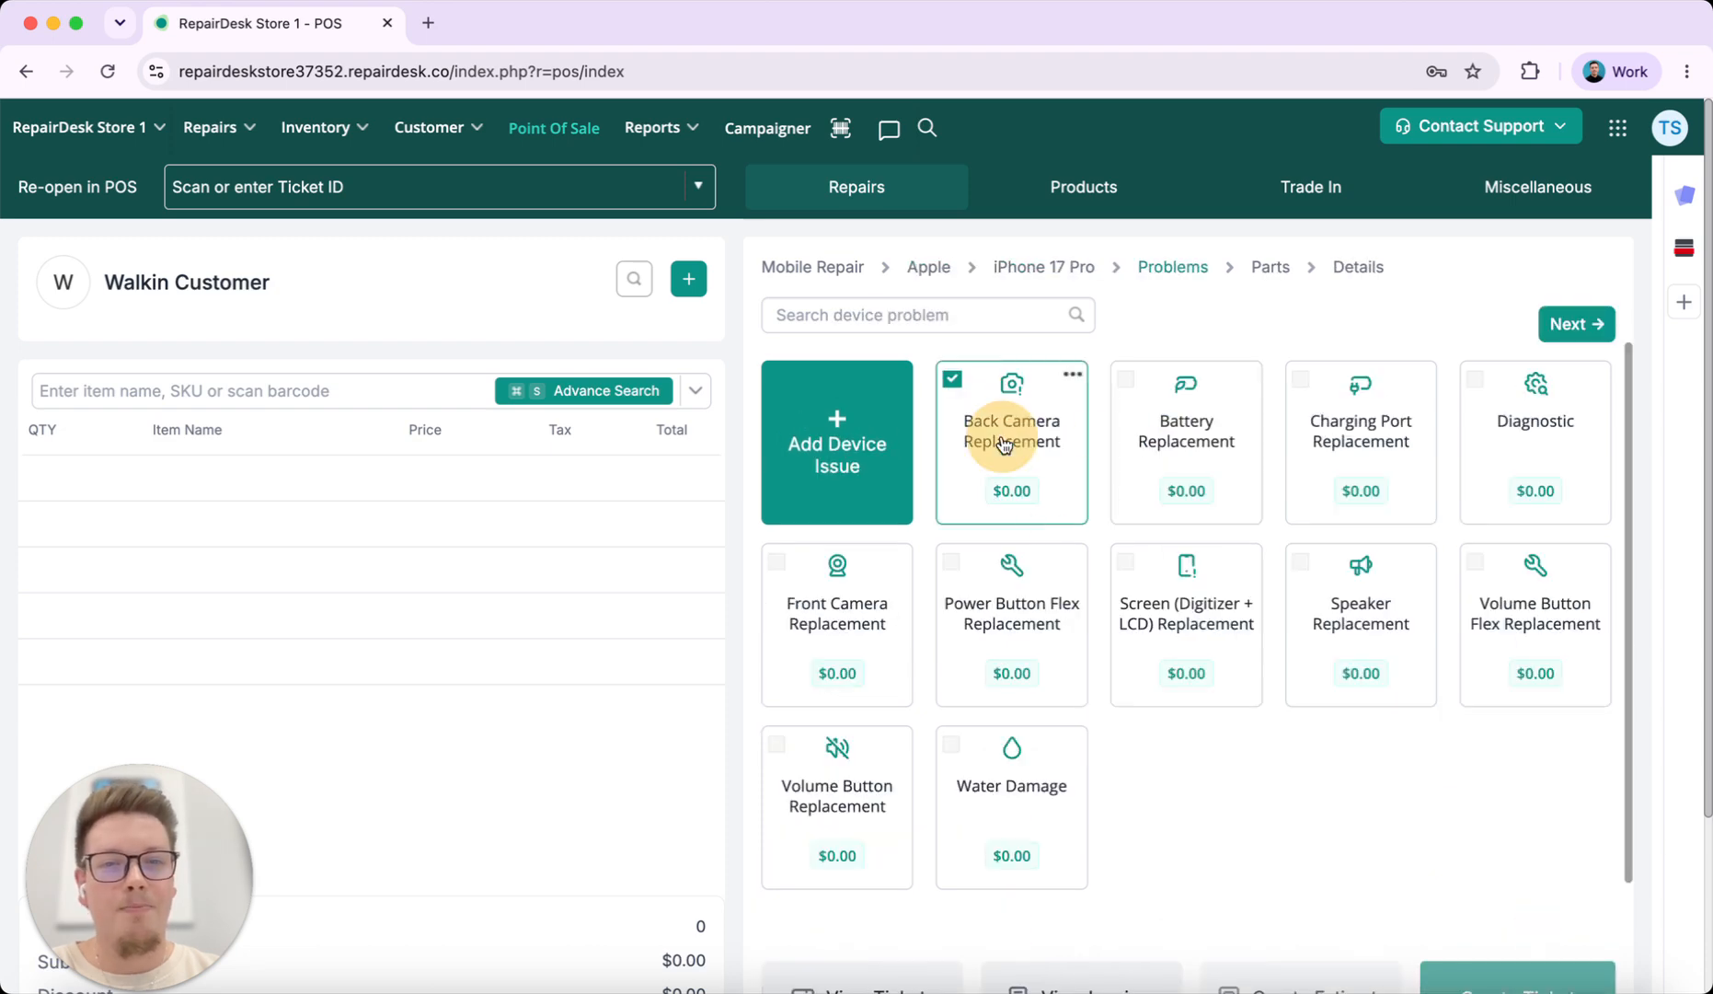
click(1576, 324)
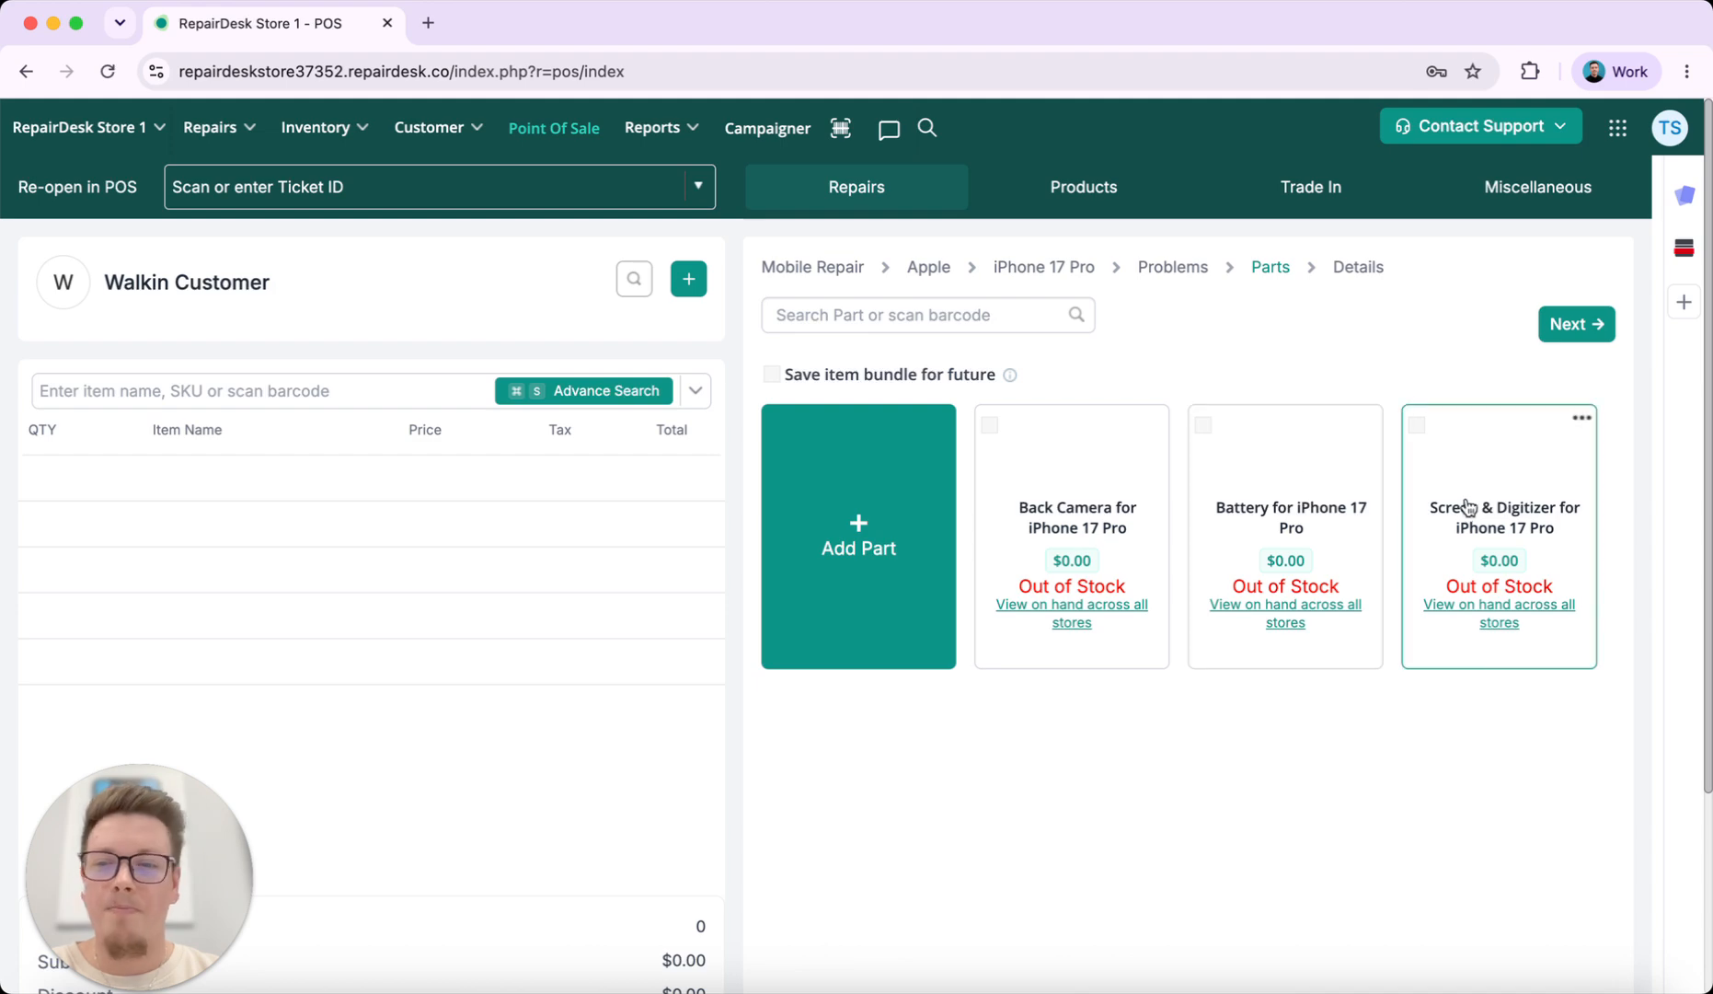
click(1576, 325)
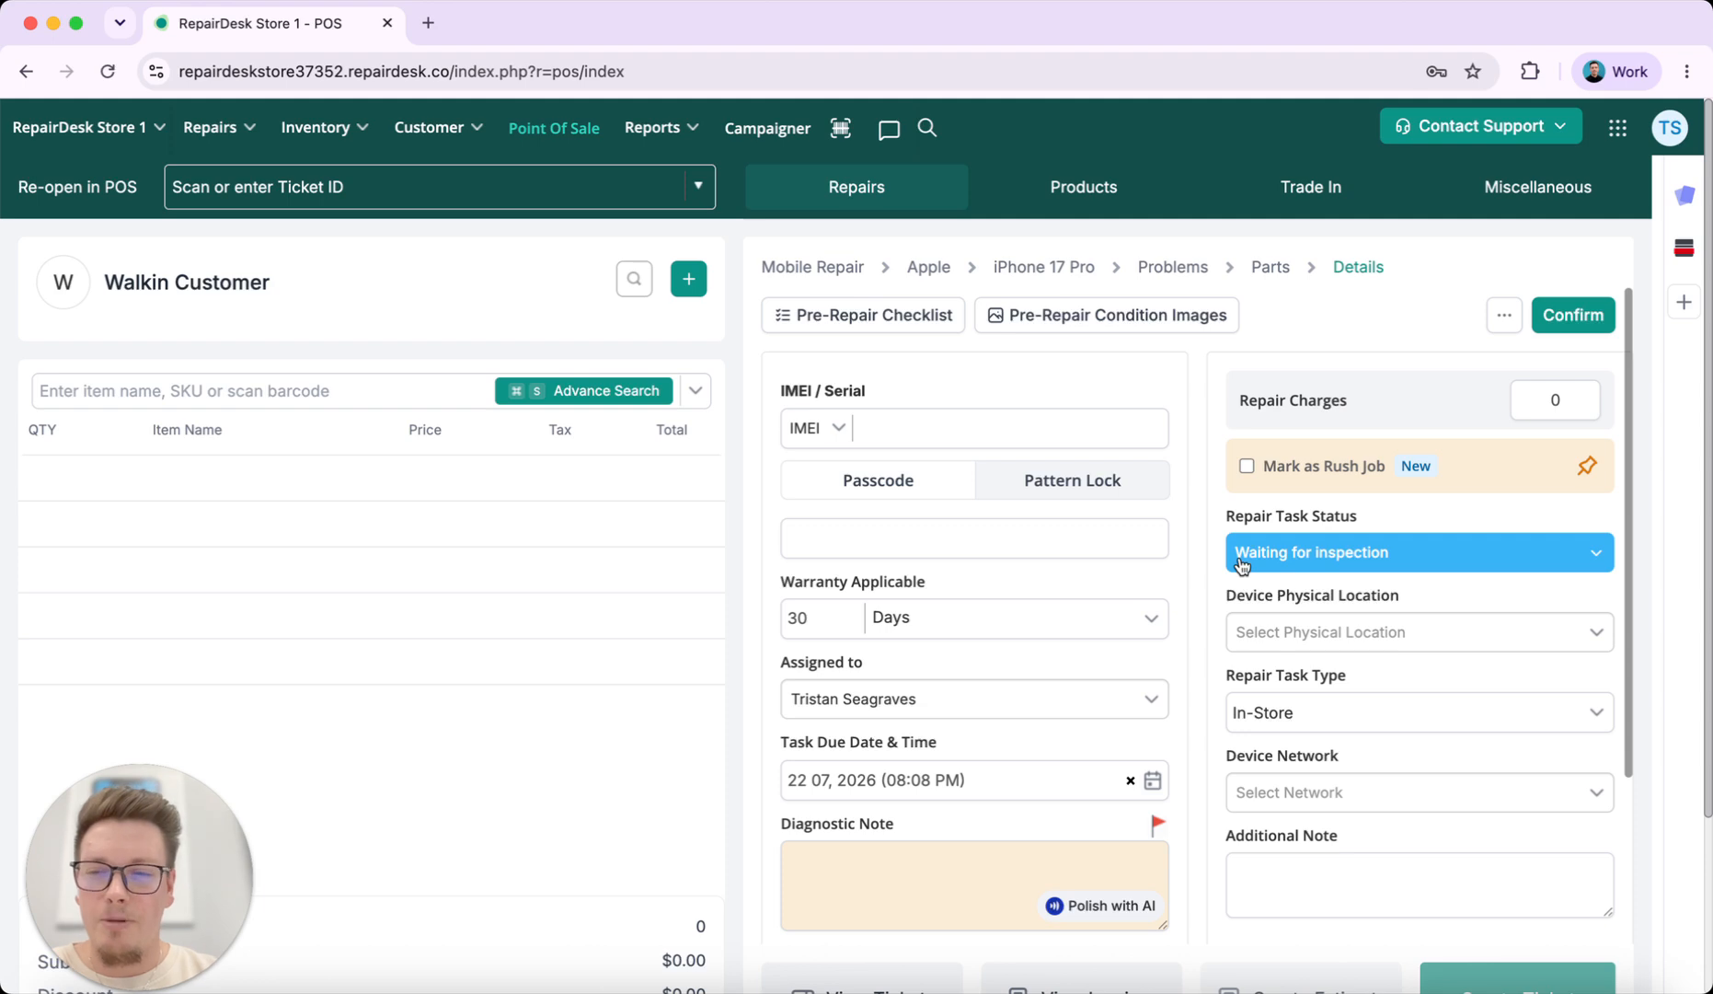
click(814, 267)
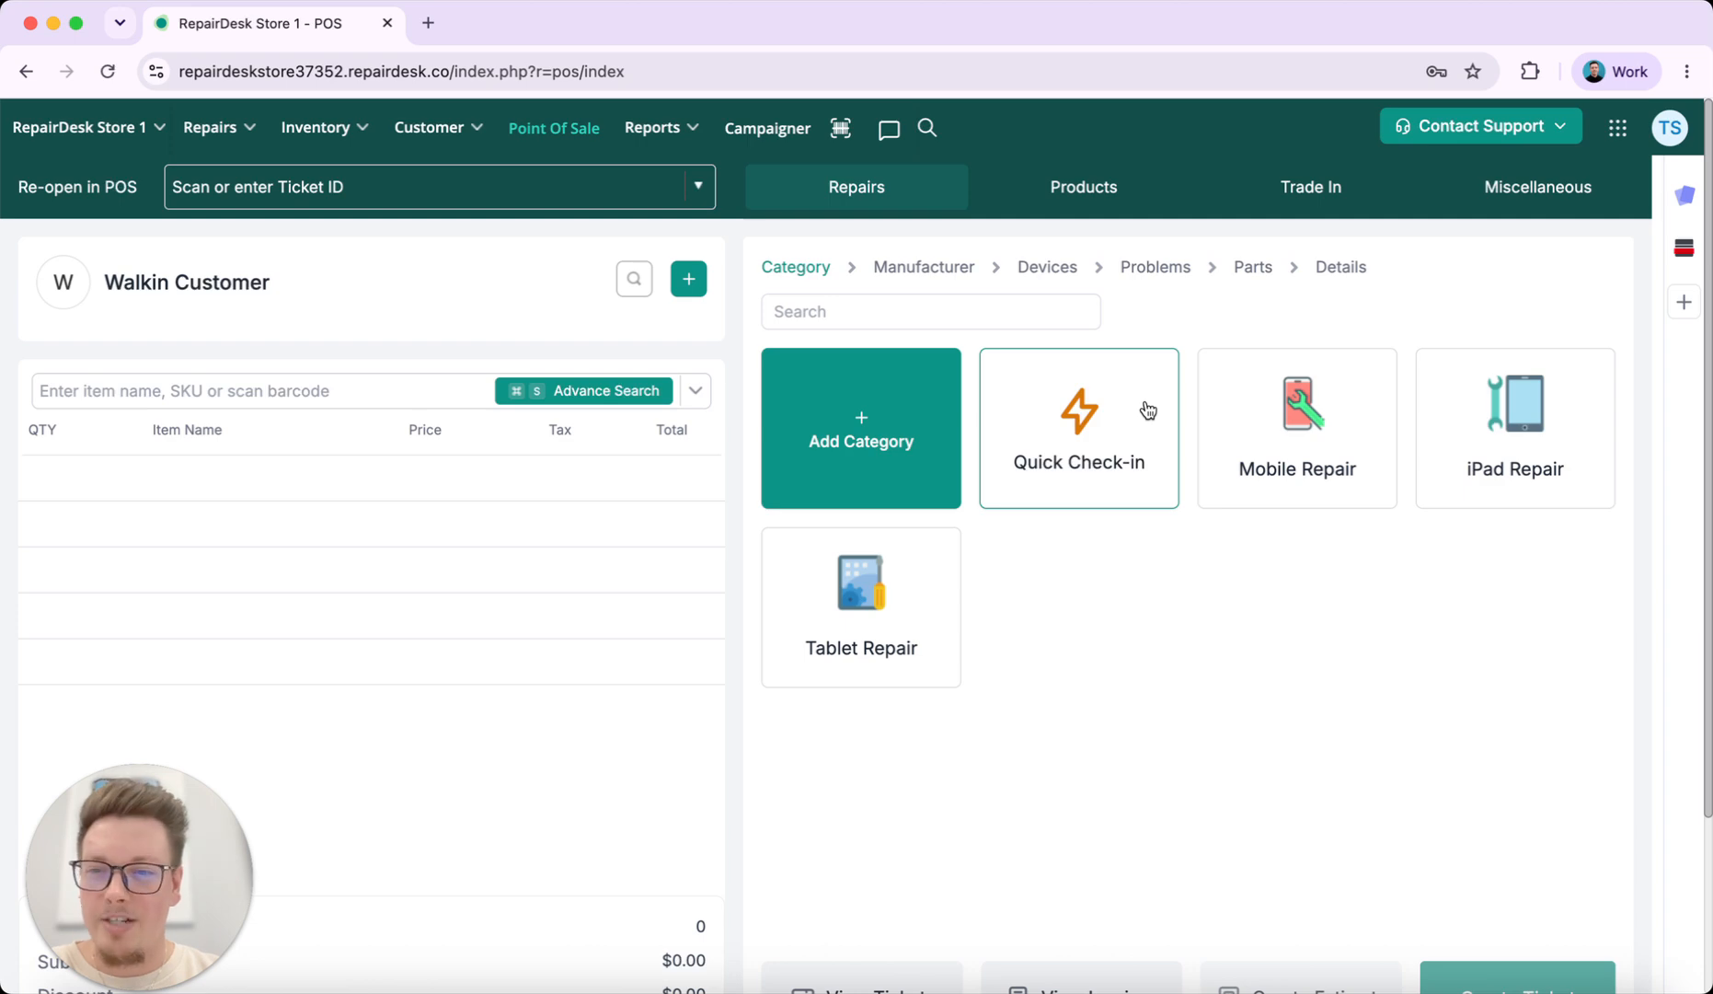
Open the Quick Check-in form and look through its customer, service, parts and notes sections
click(1104, 467)
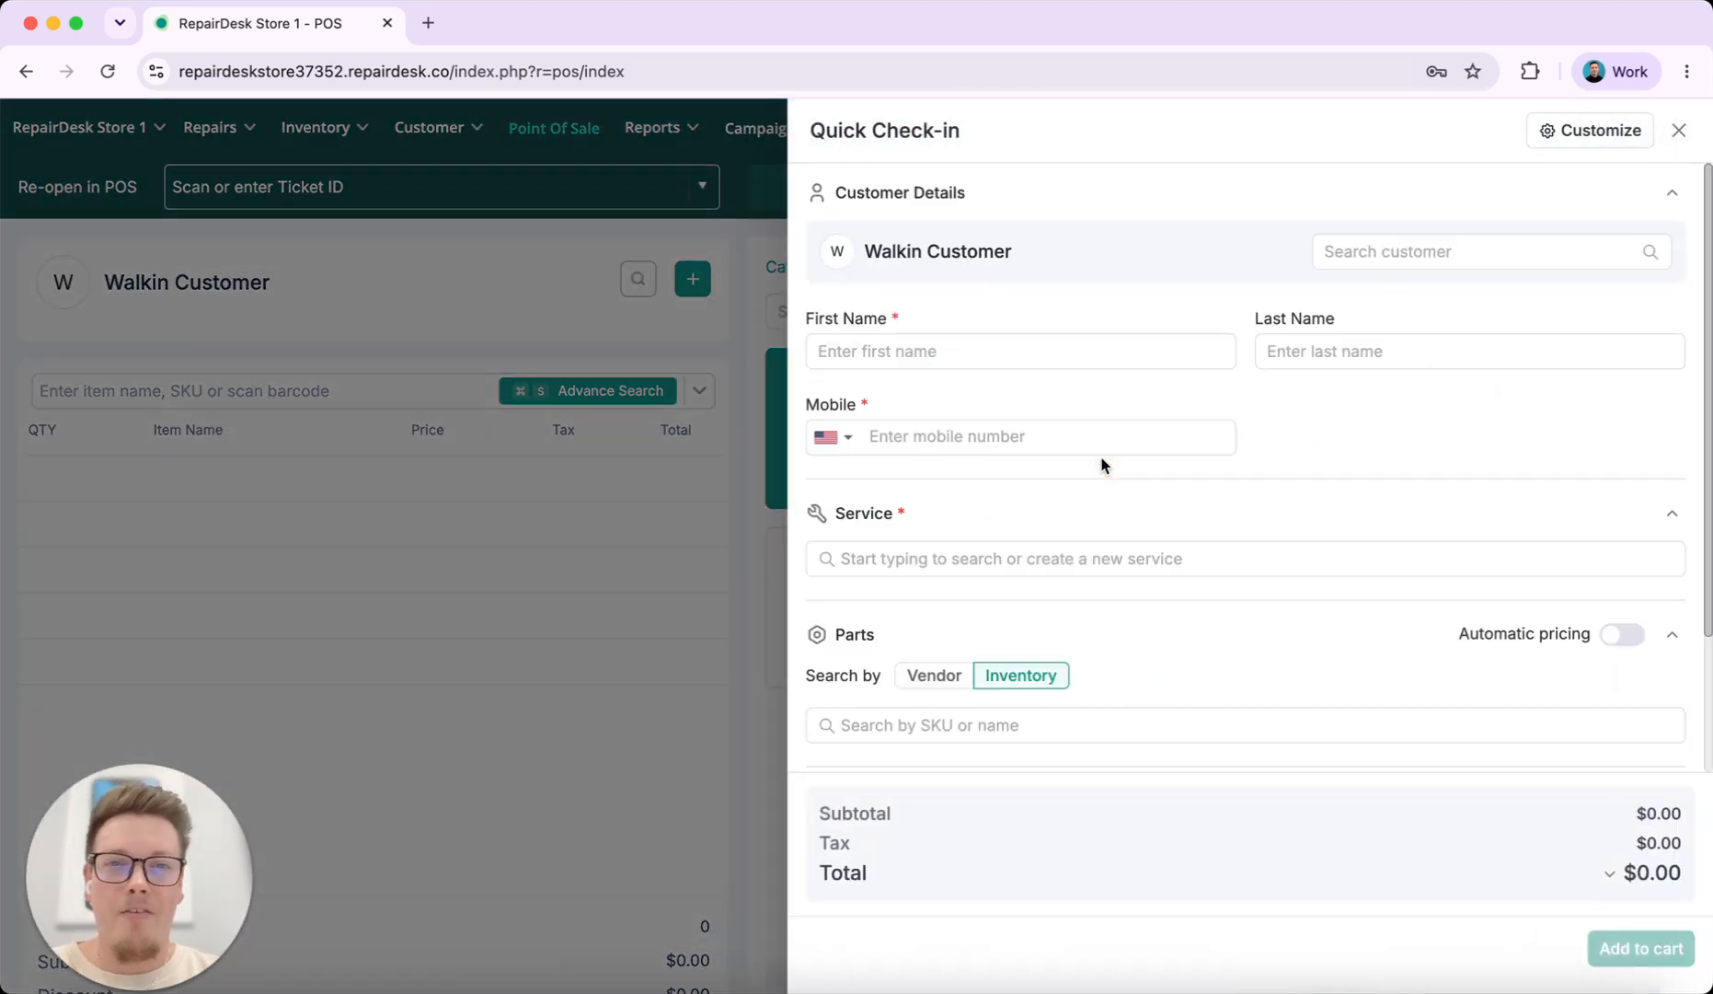
scroll(1074, 499, down, 3)
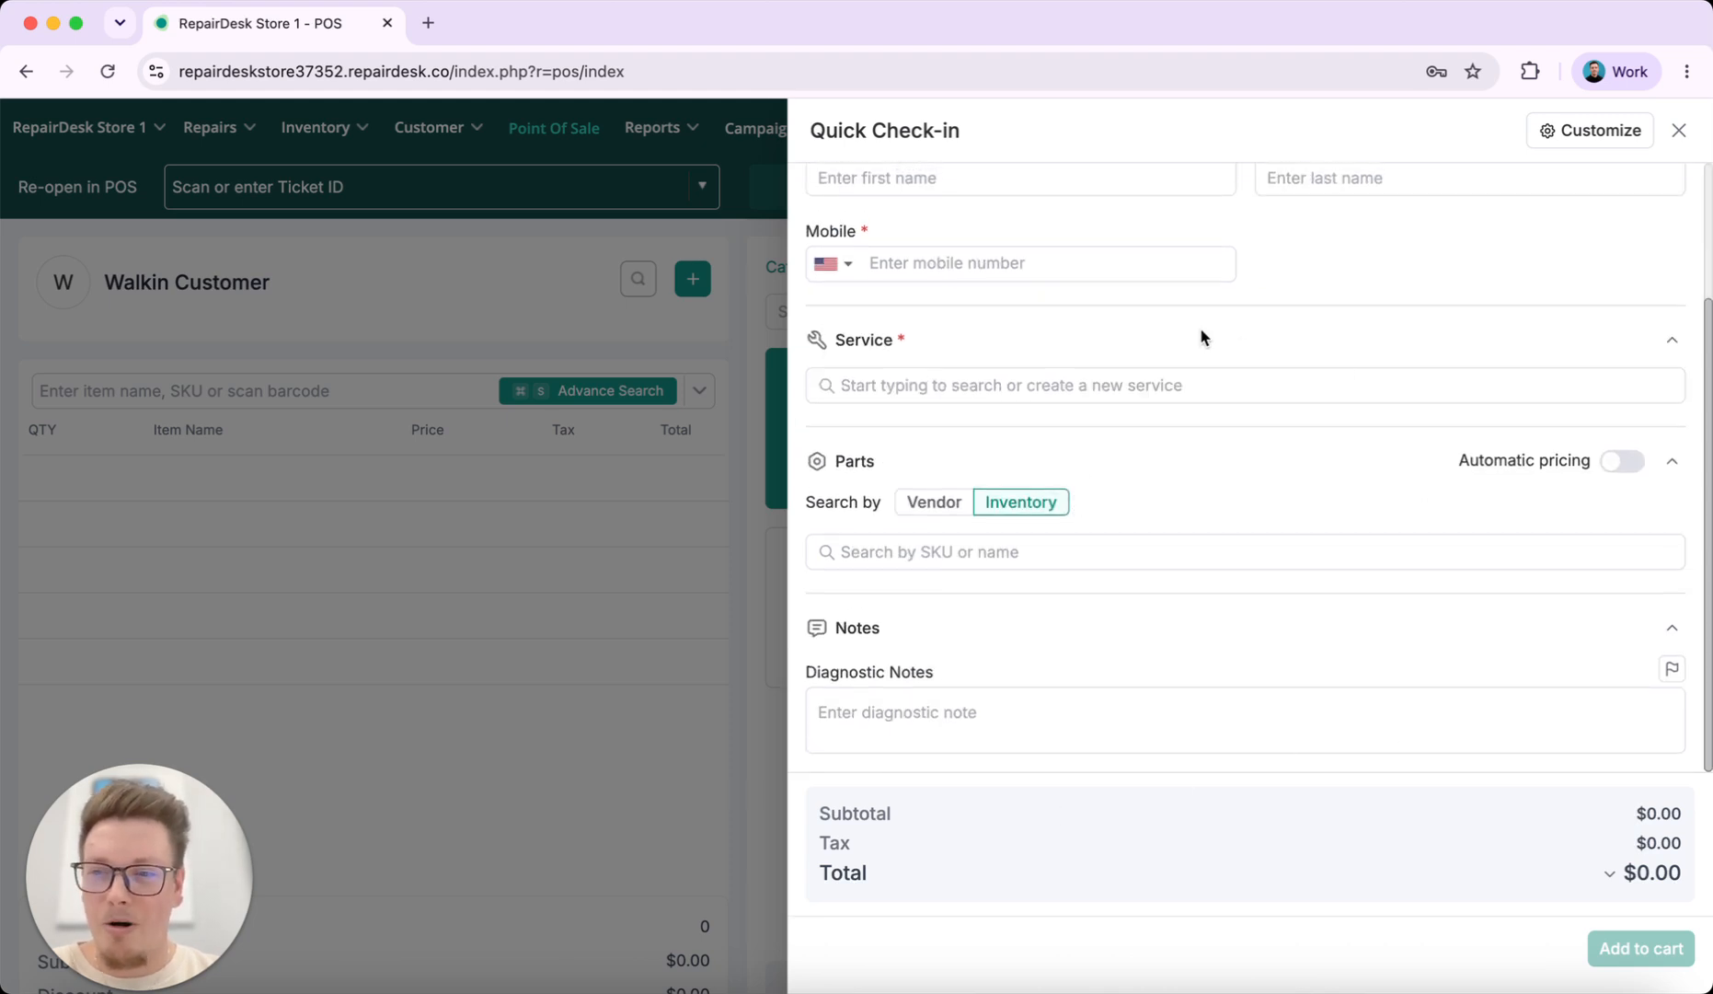
scroll(1201, 337, up, 3)
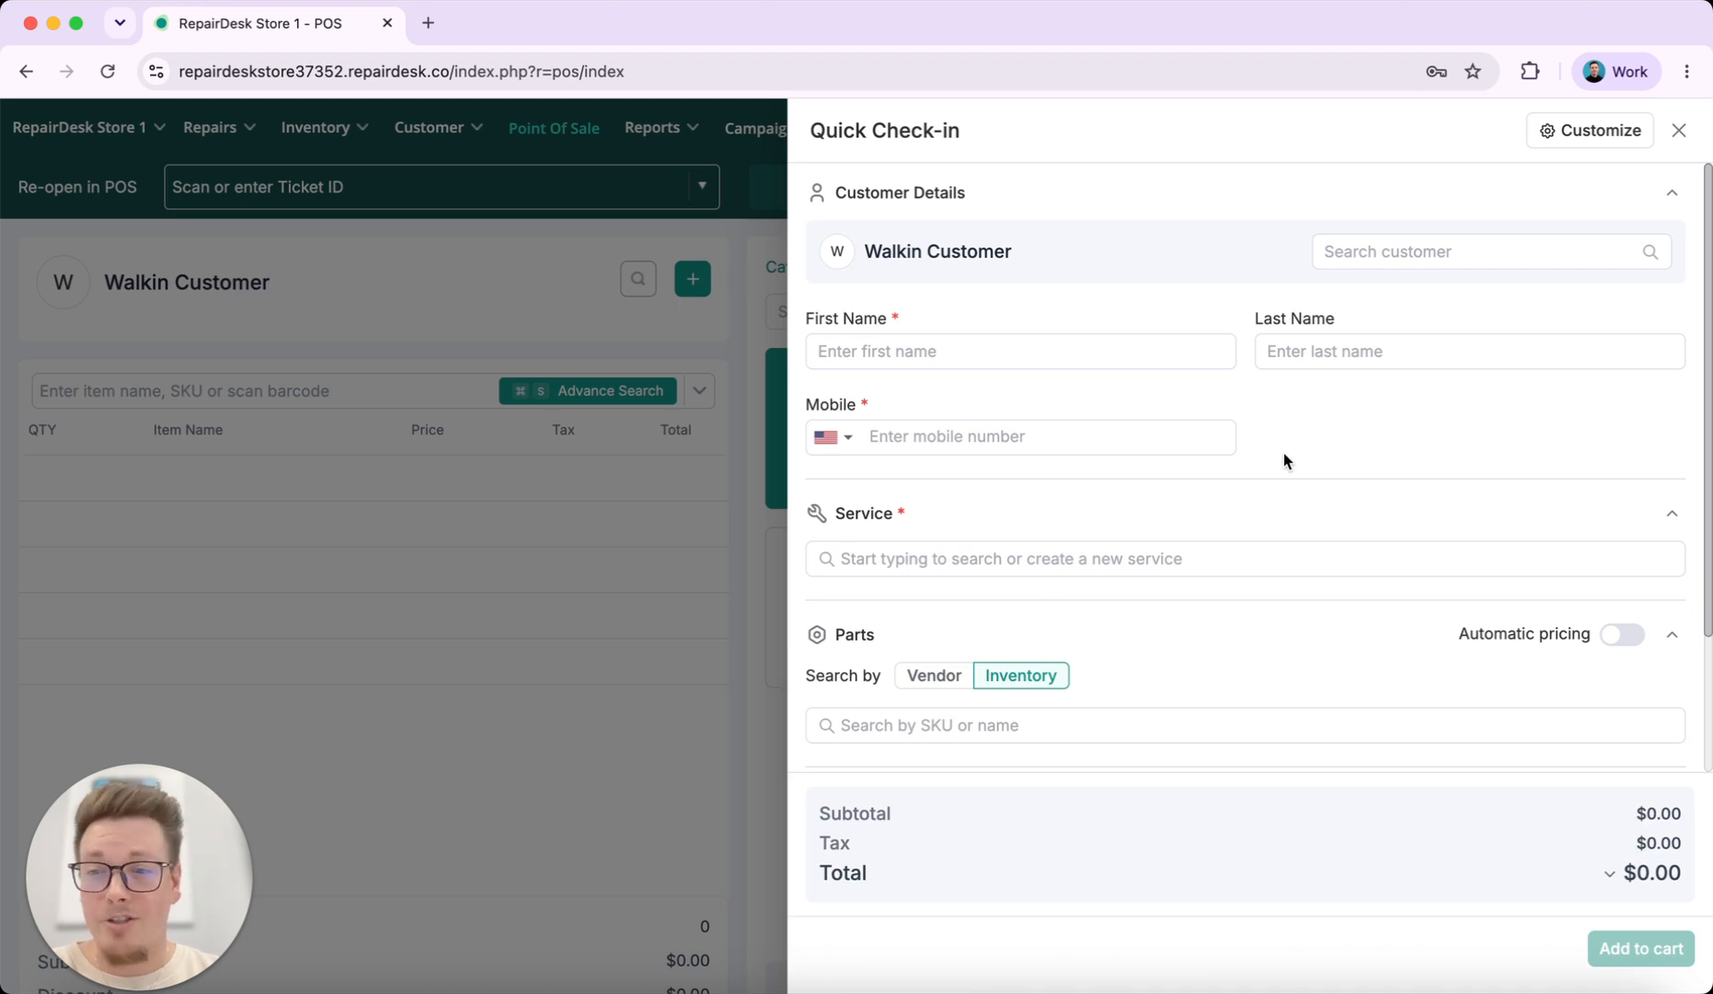
scroll(1136, 679, down, 1)
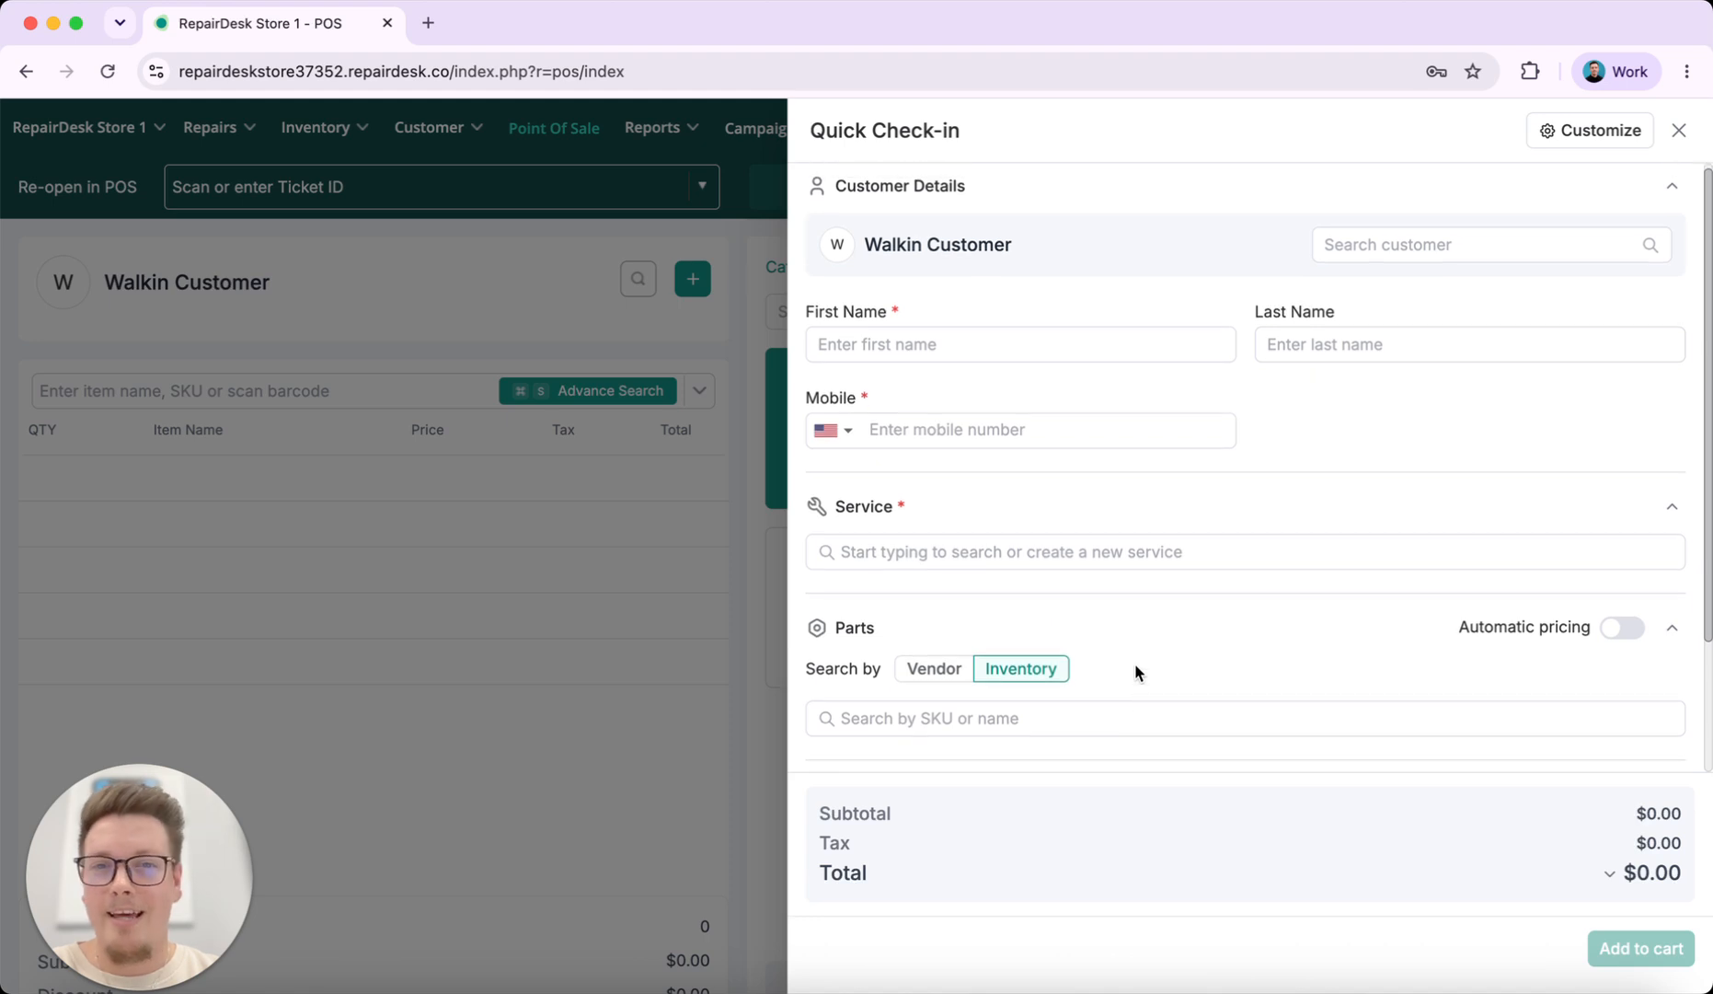
scroll(1275, 469, down, 3)
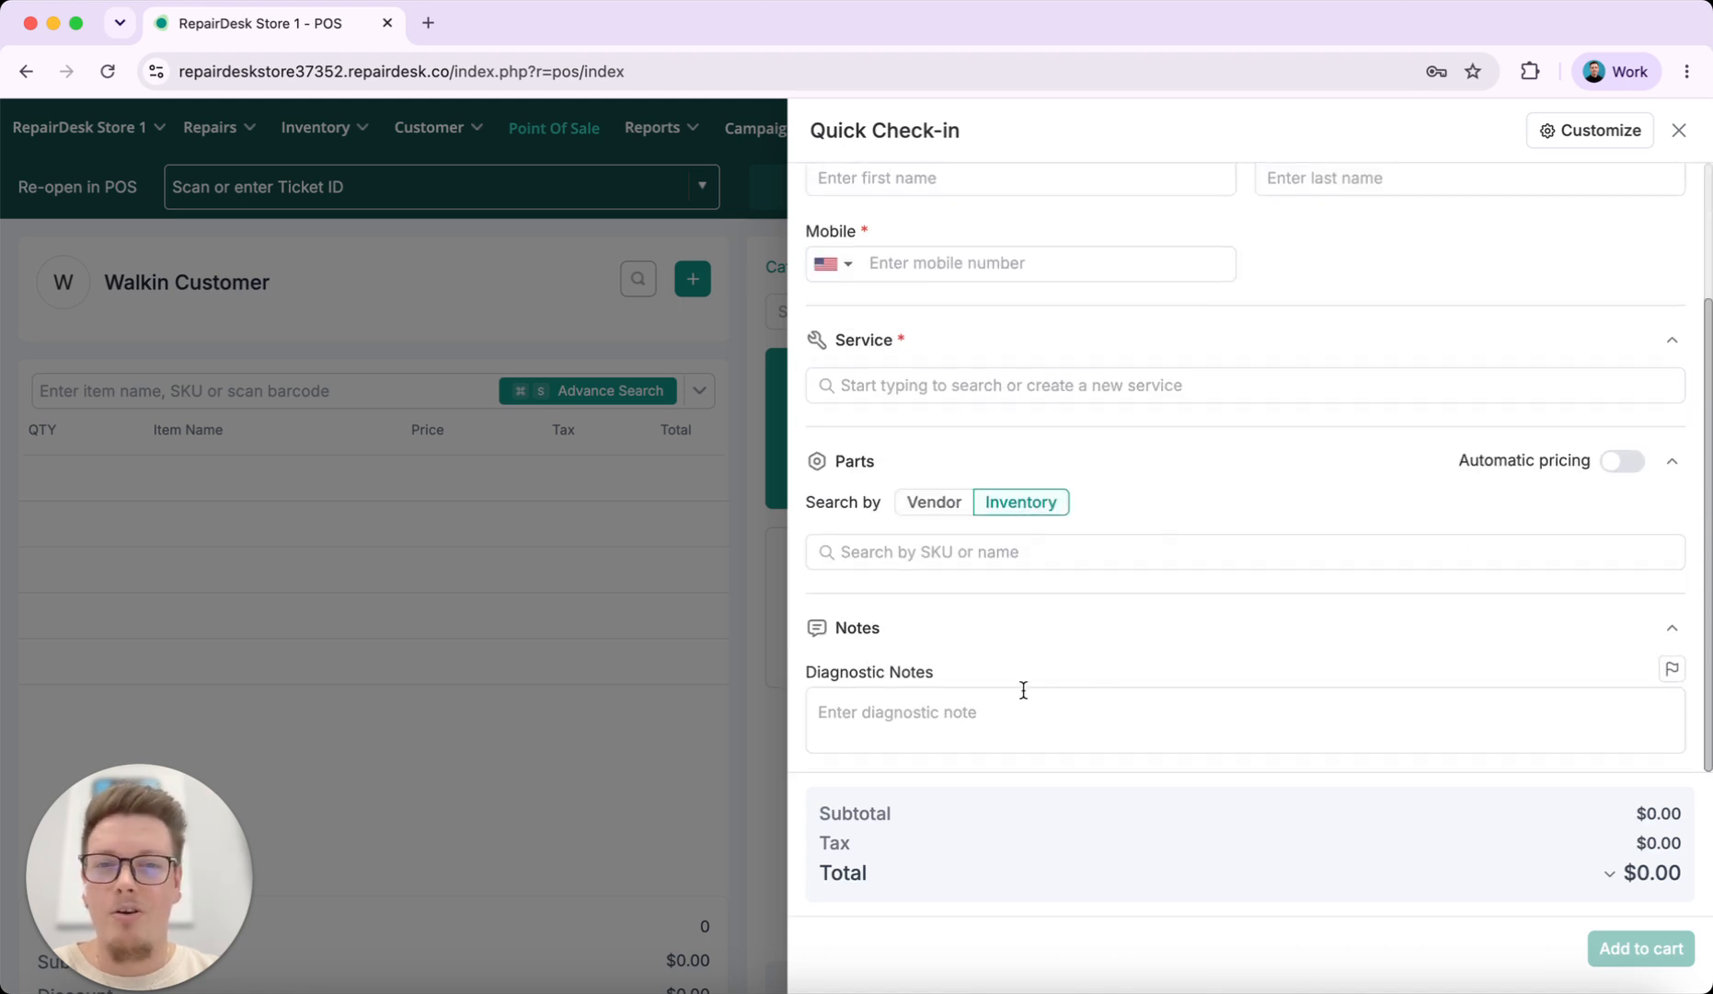
scroll(1255, 405, up, 3)
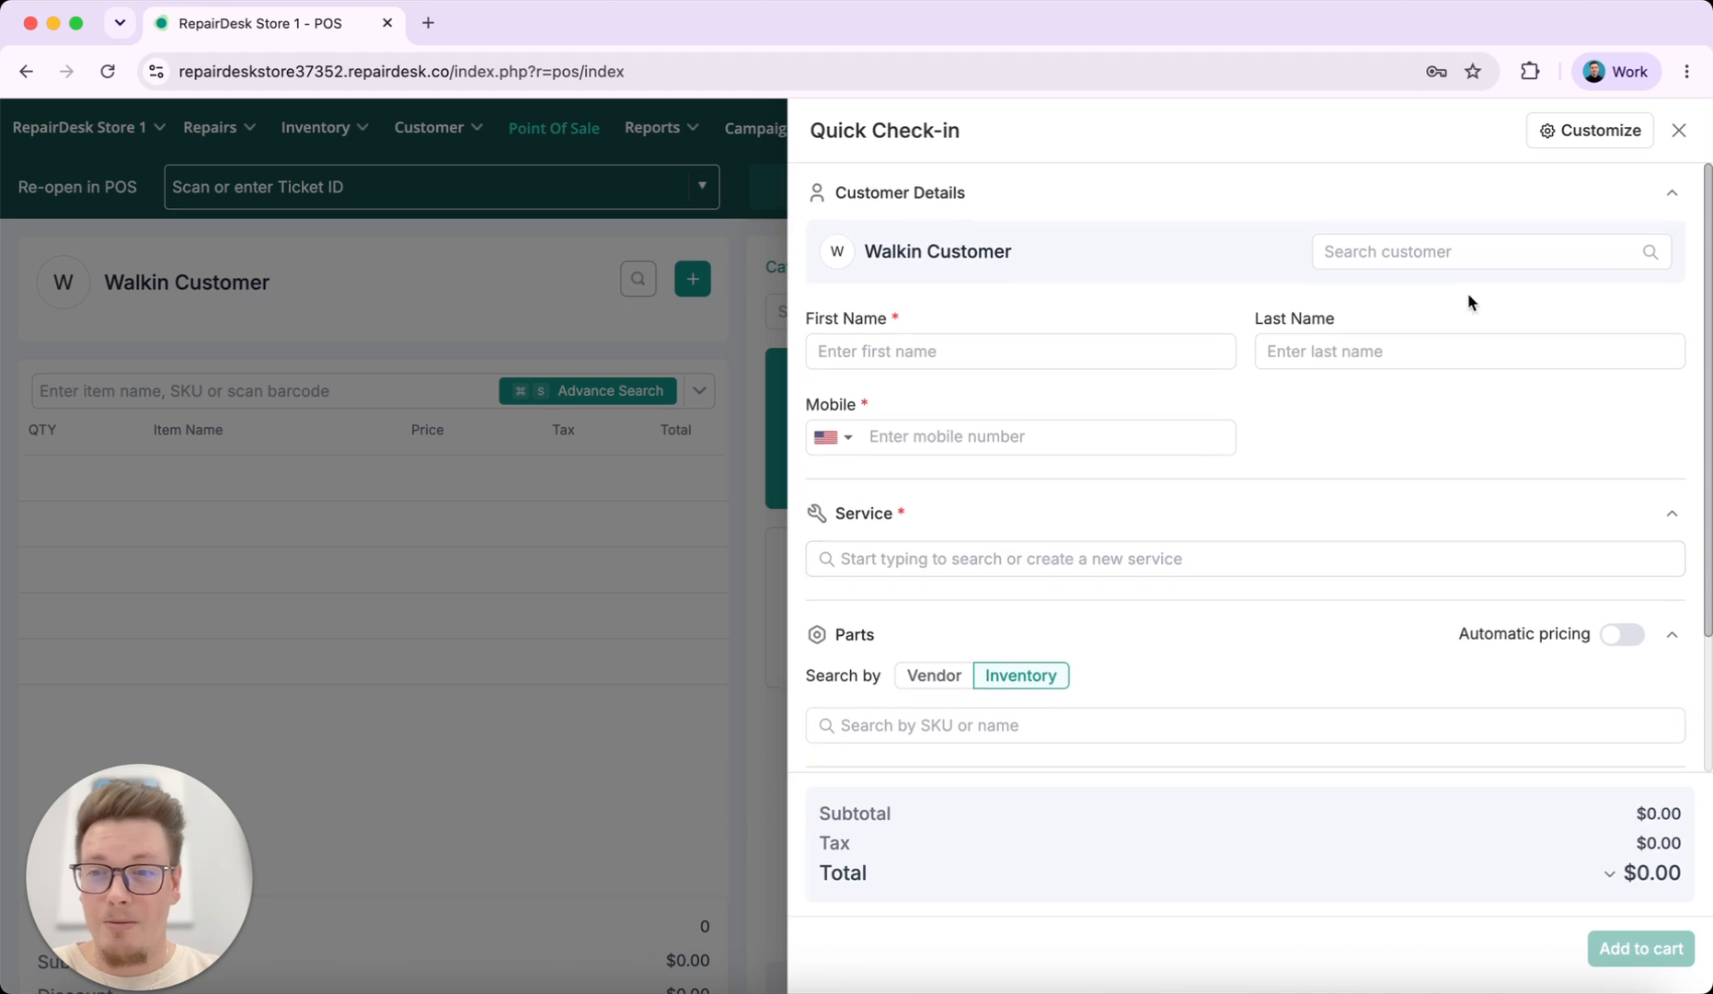
click(1485, 261)
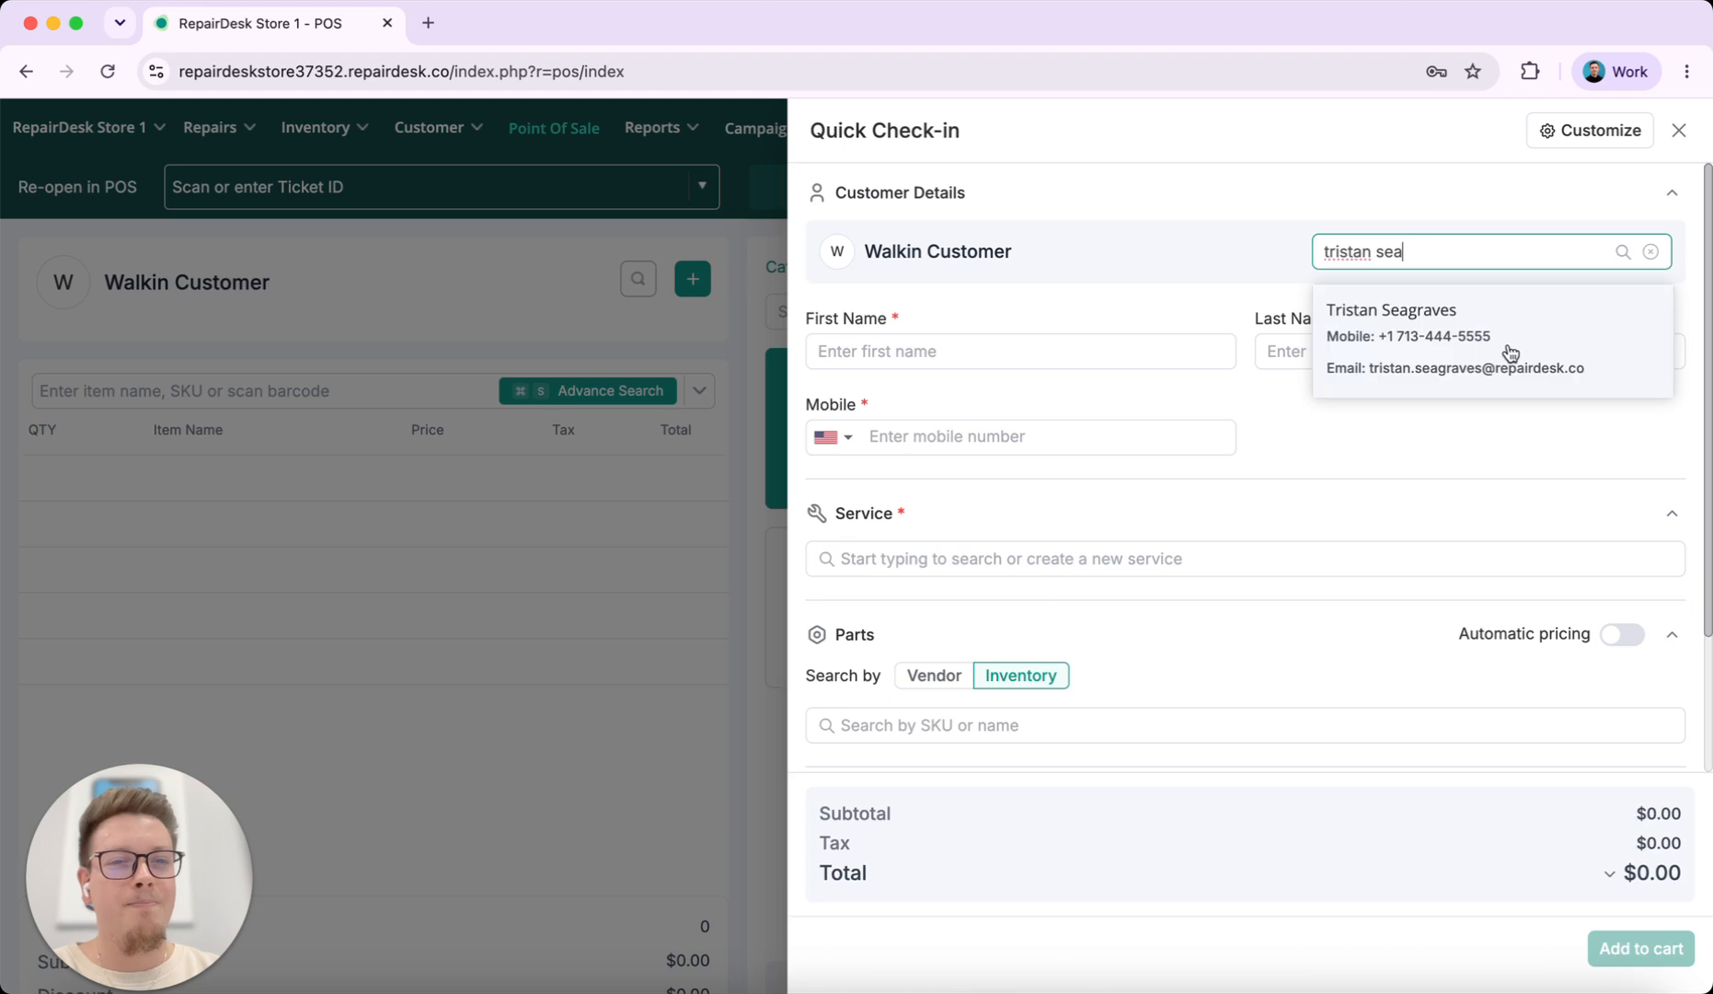
Search for the customer by name and attach the matching existing record to the check-in
click(1506, 350)
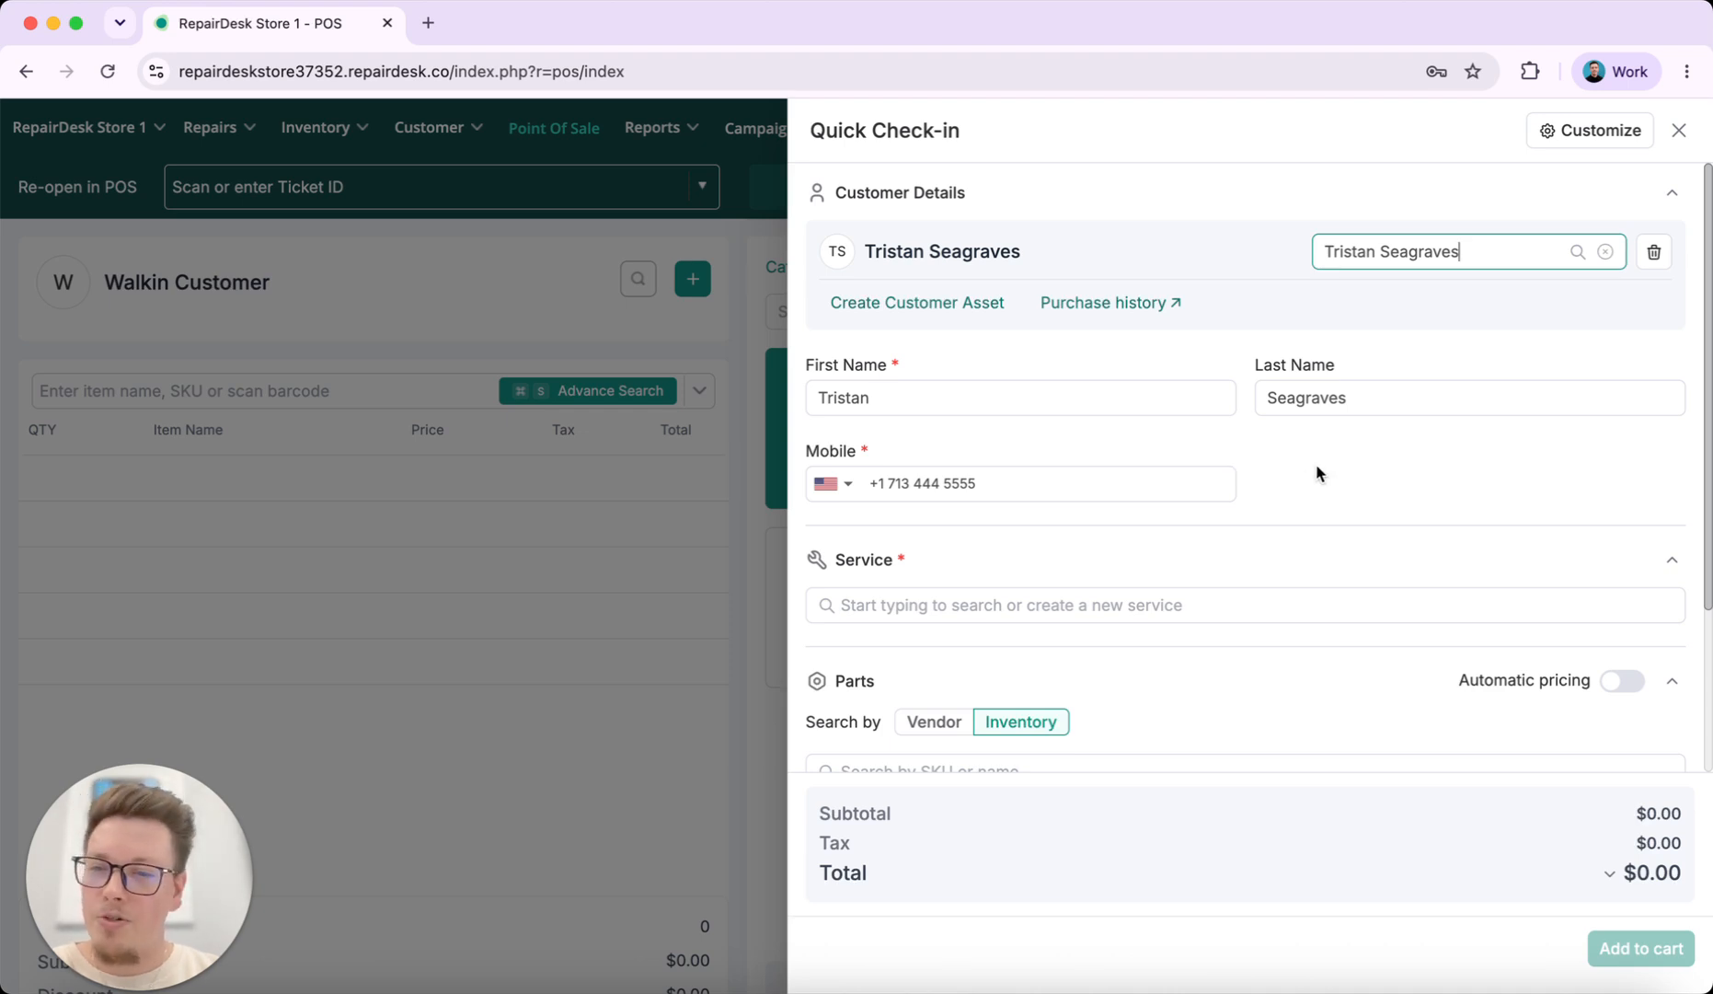
scroll(1315, 474, down, 5)
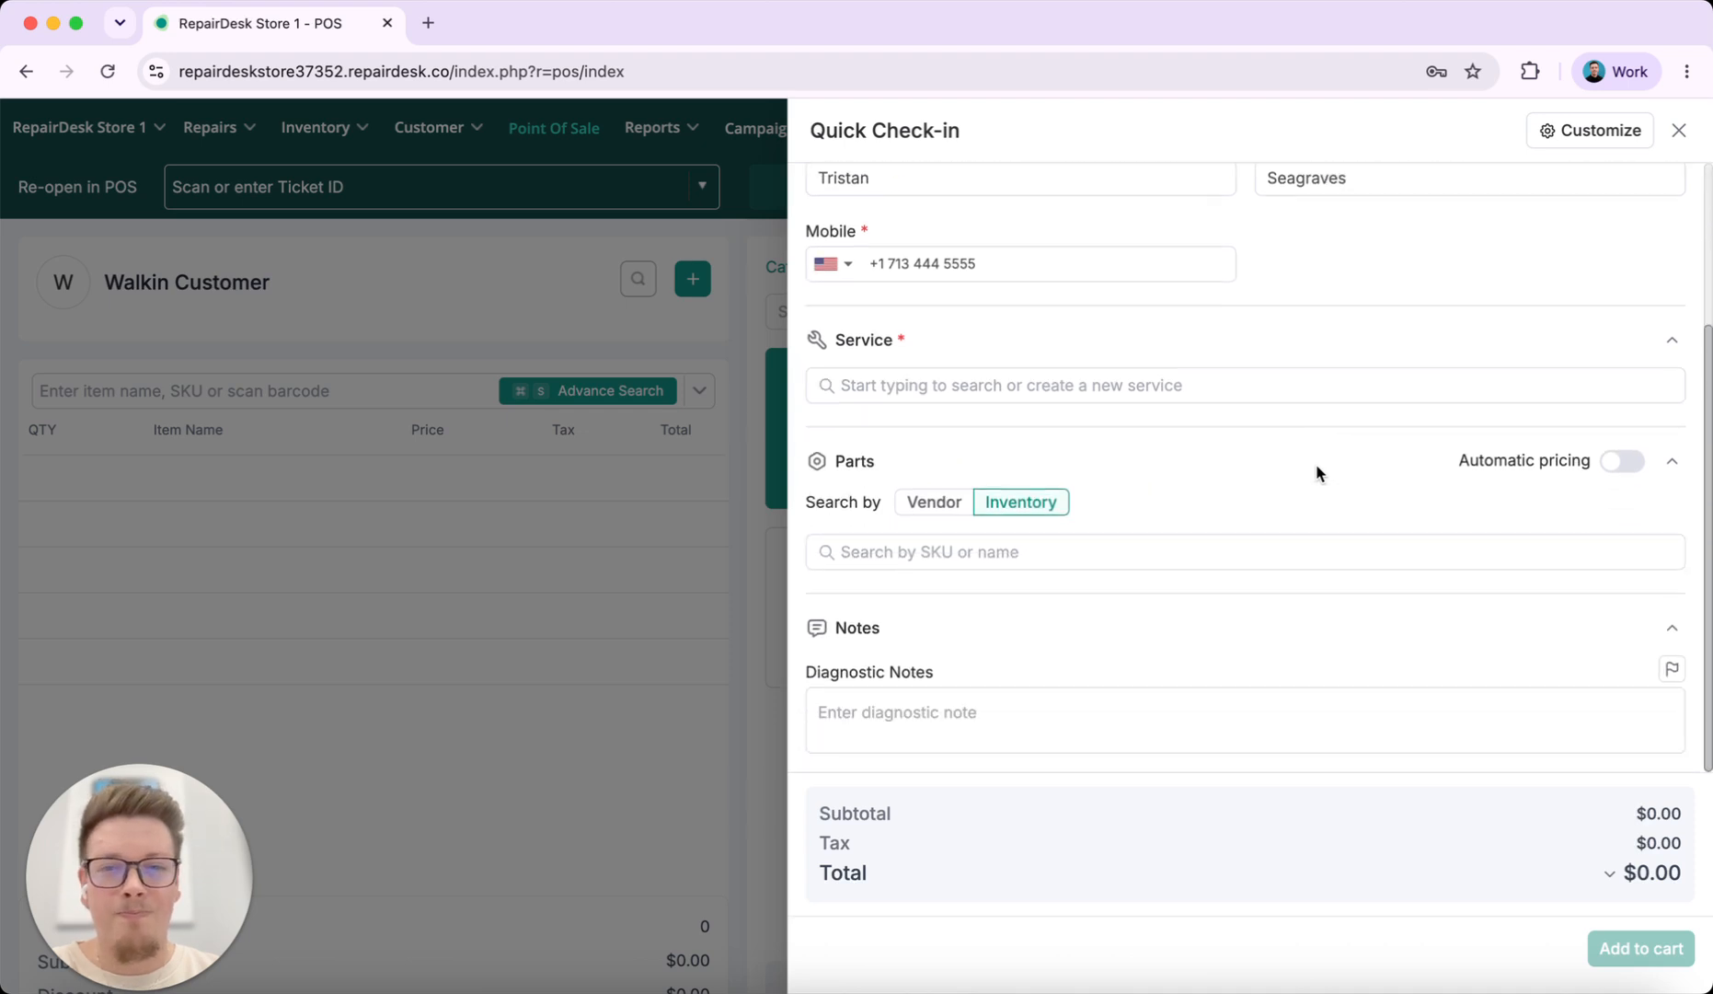
click(1134, 394)
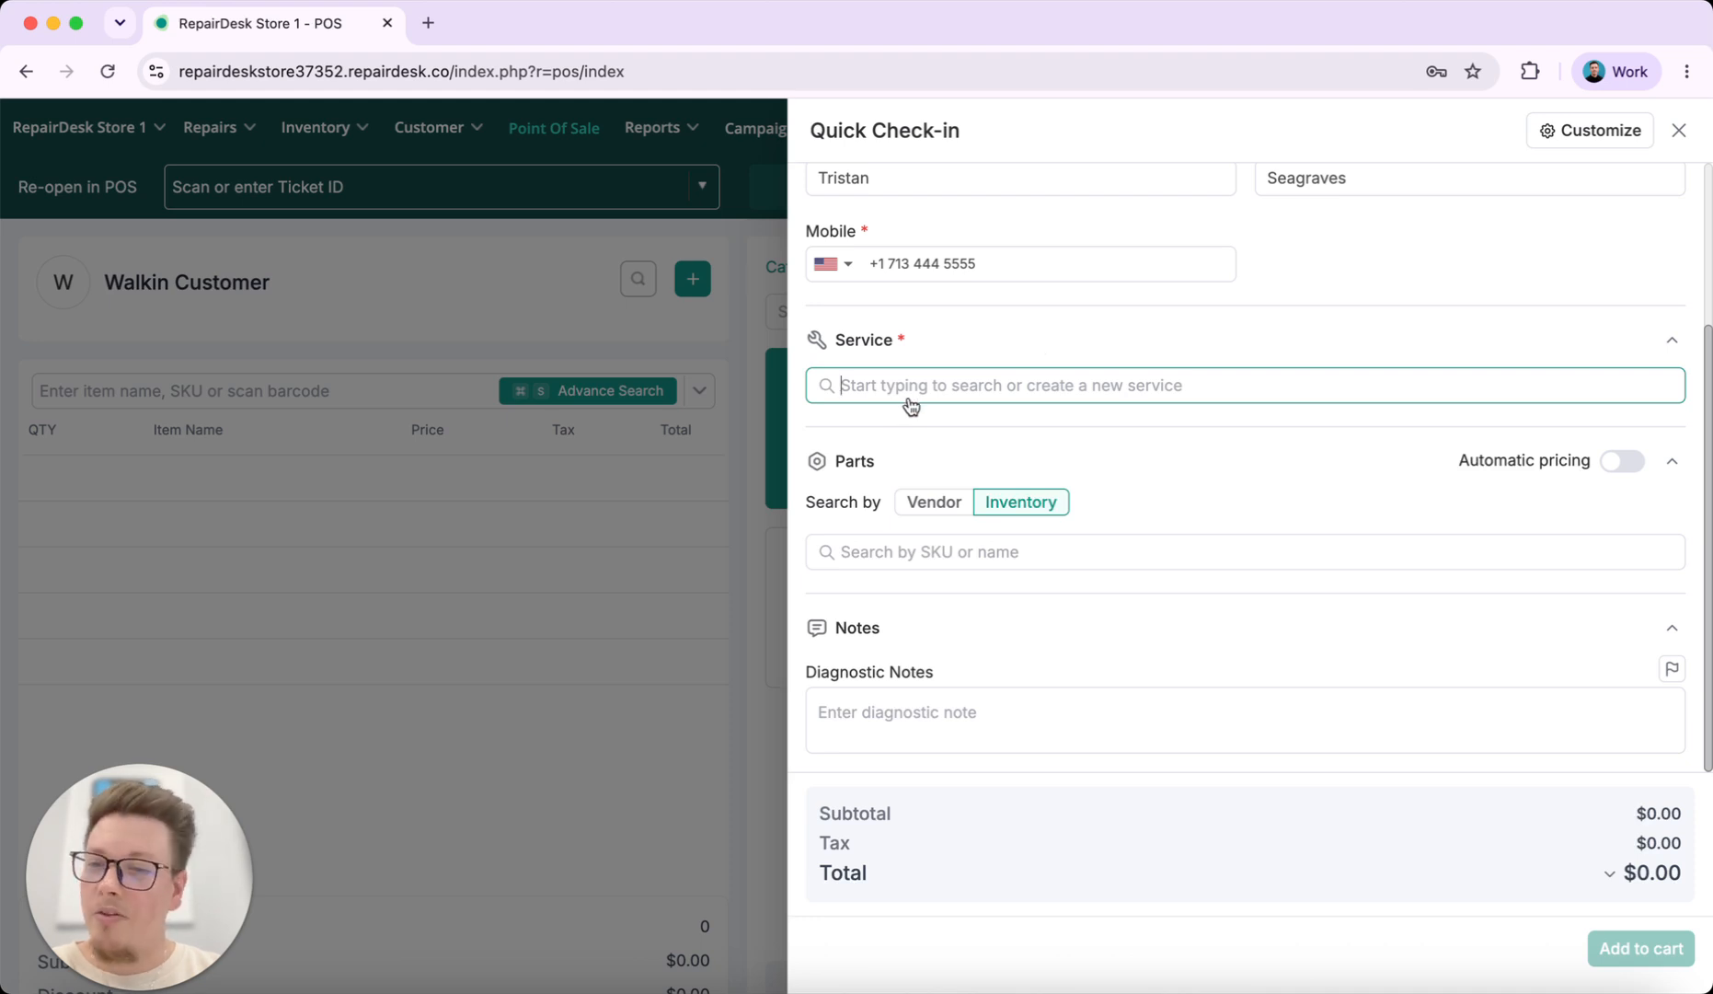
Add the Apple iPhone 12 Screen (Digitizer + LCD) Replacement service and price it at $99.99
text(iphone 12 screen)
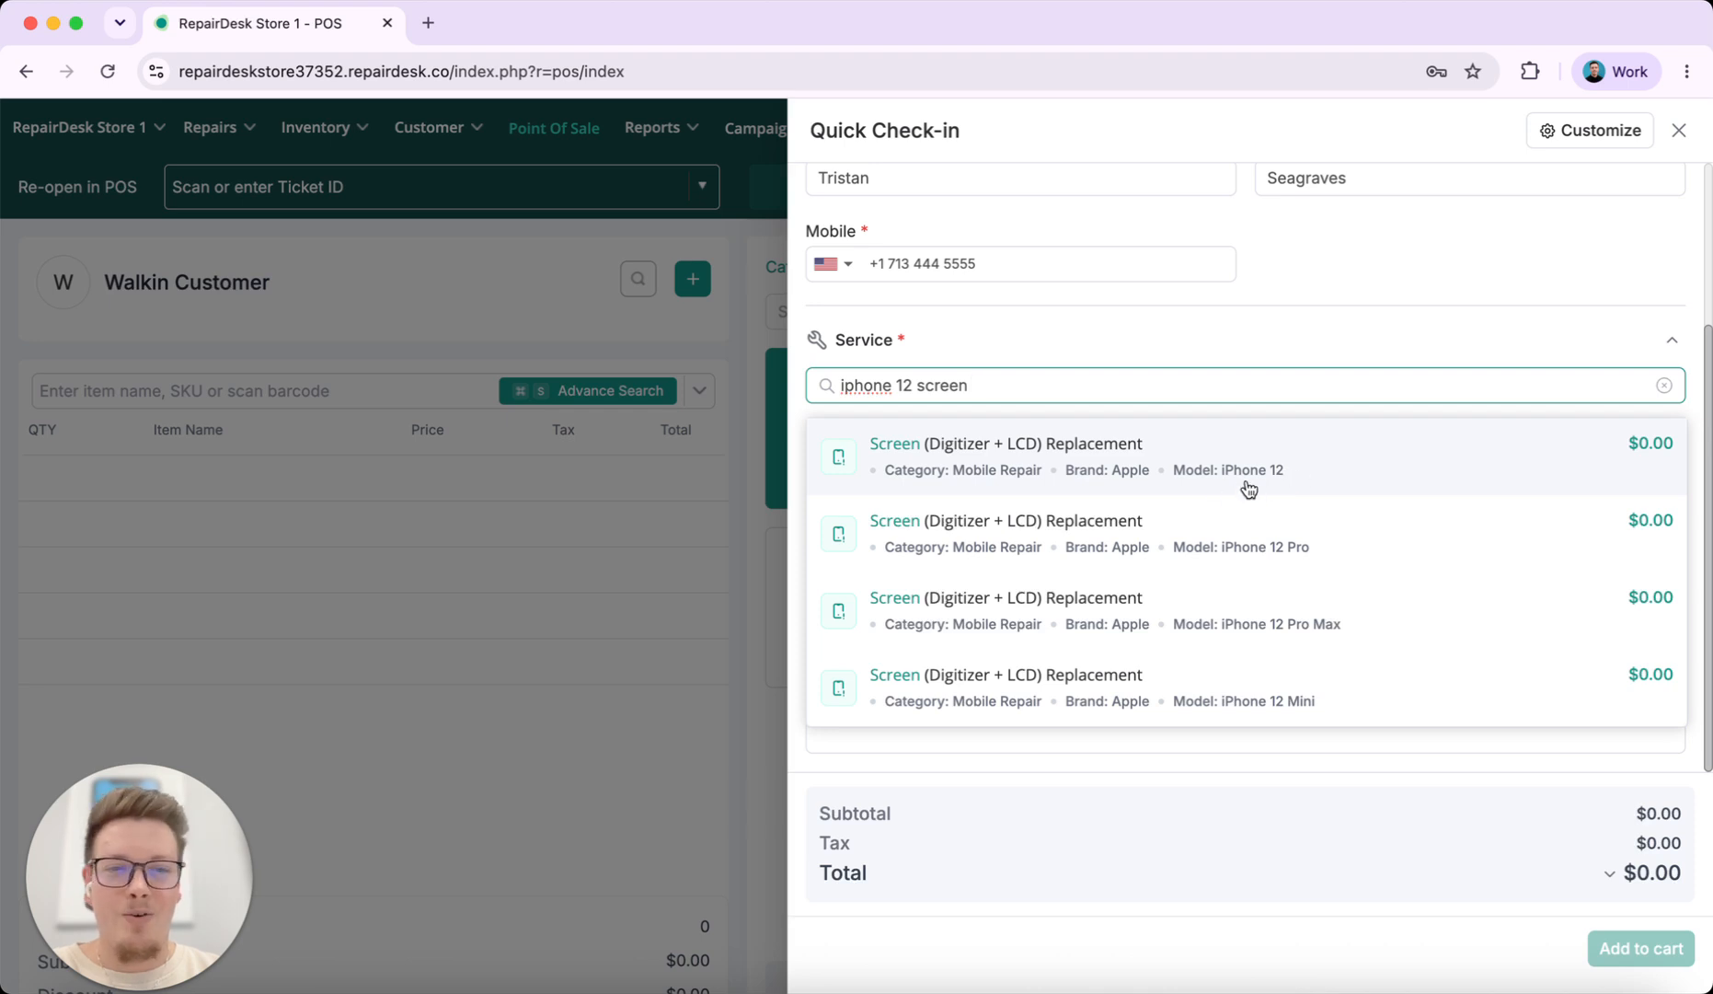
click(1010, 460)
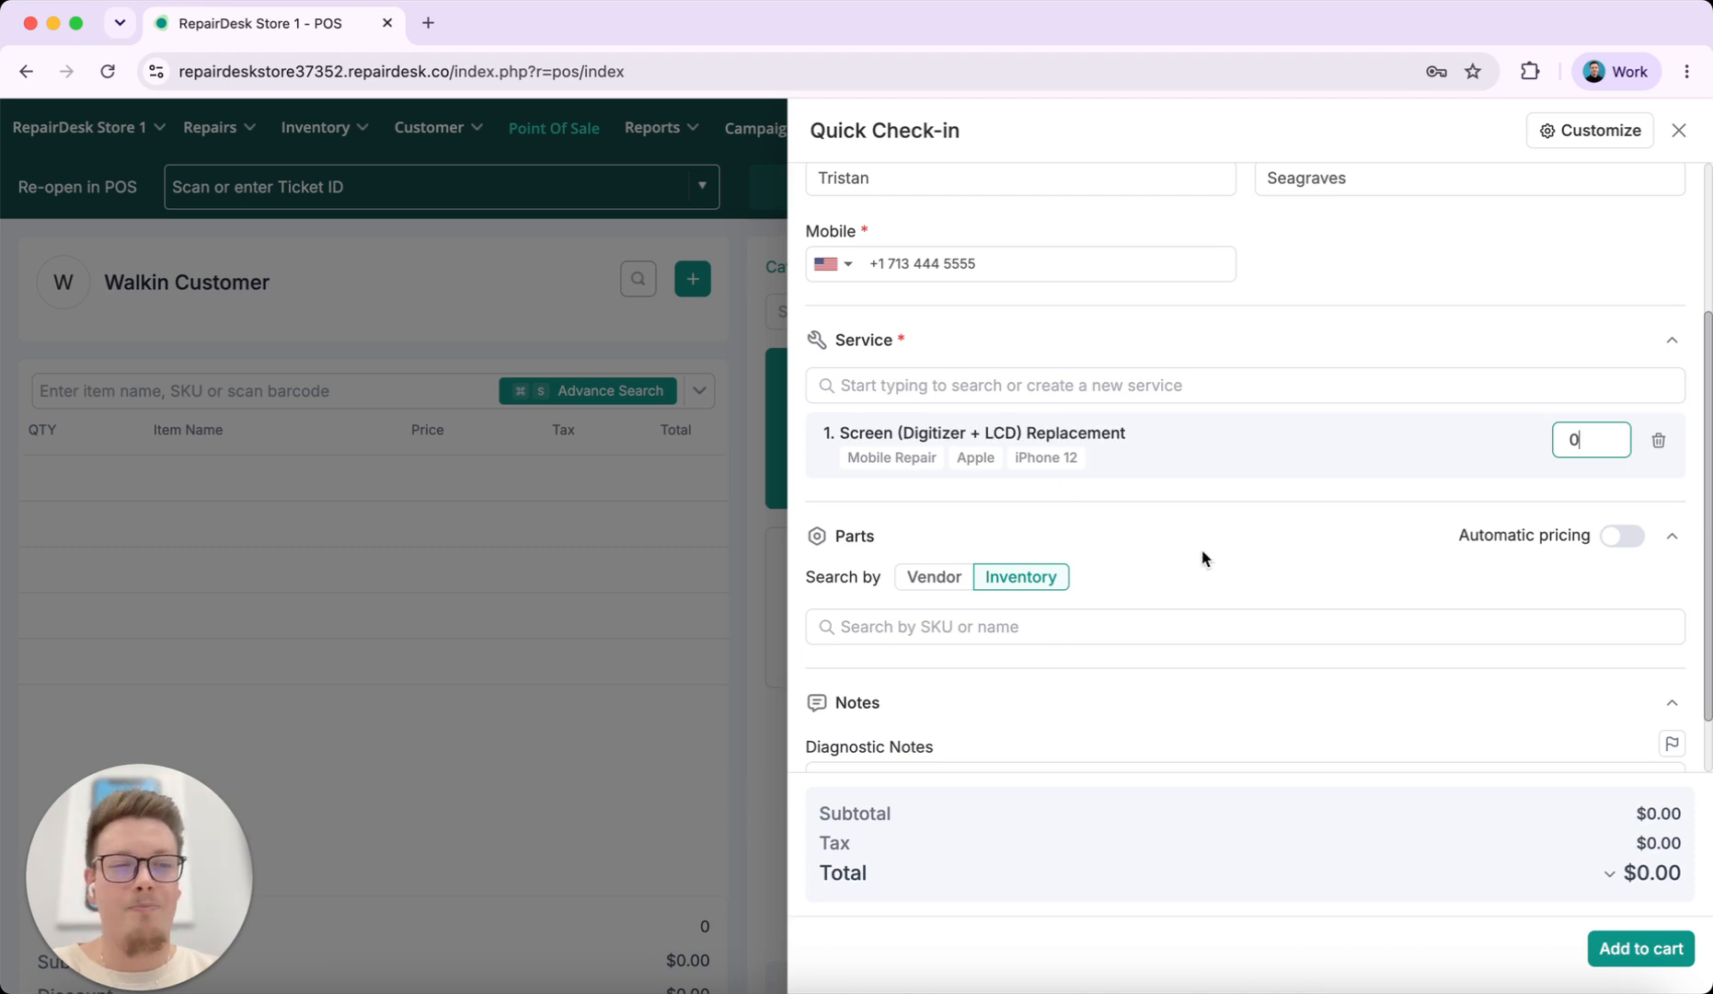
scroll(1202, 557, down, 2)
click(1611, 359)
key(BackSpace)
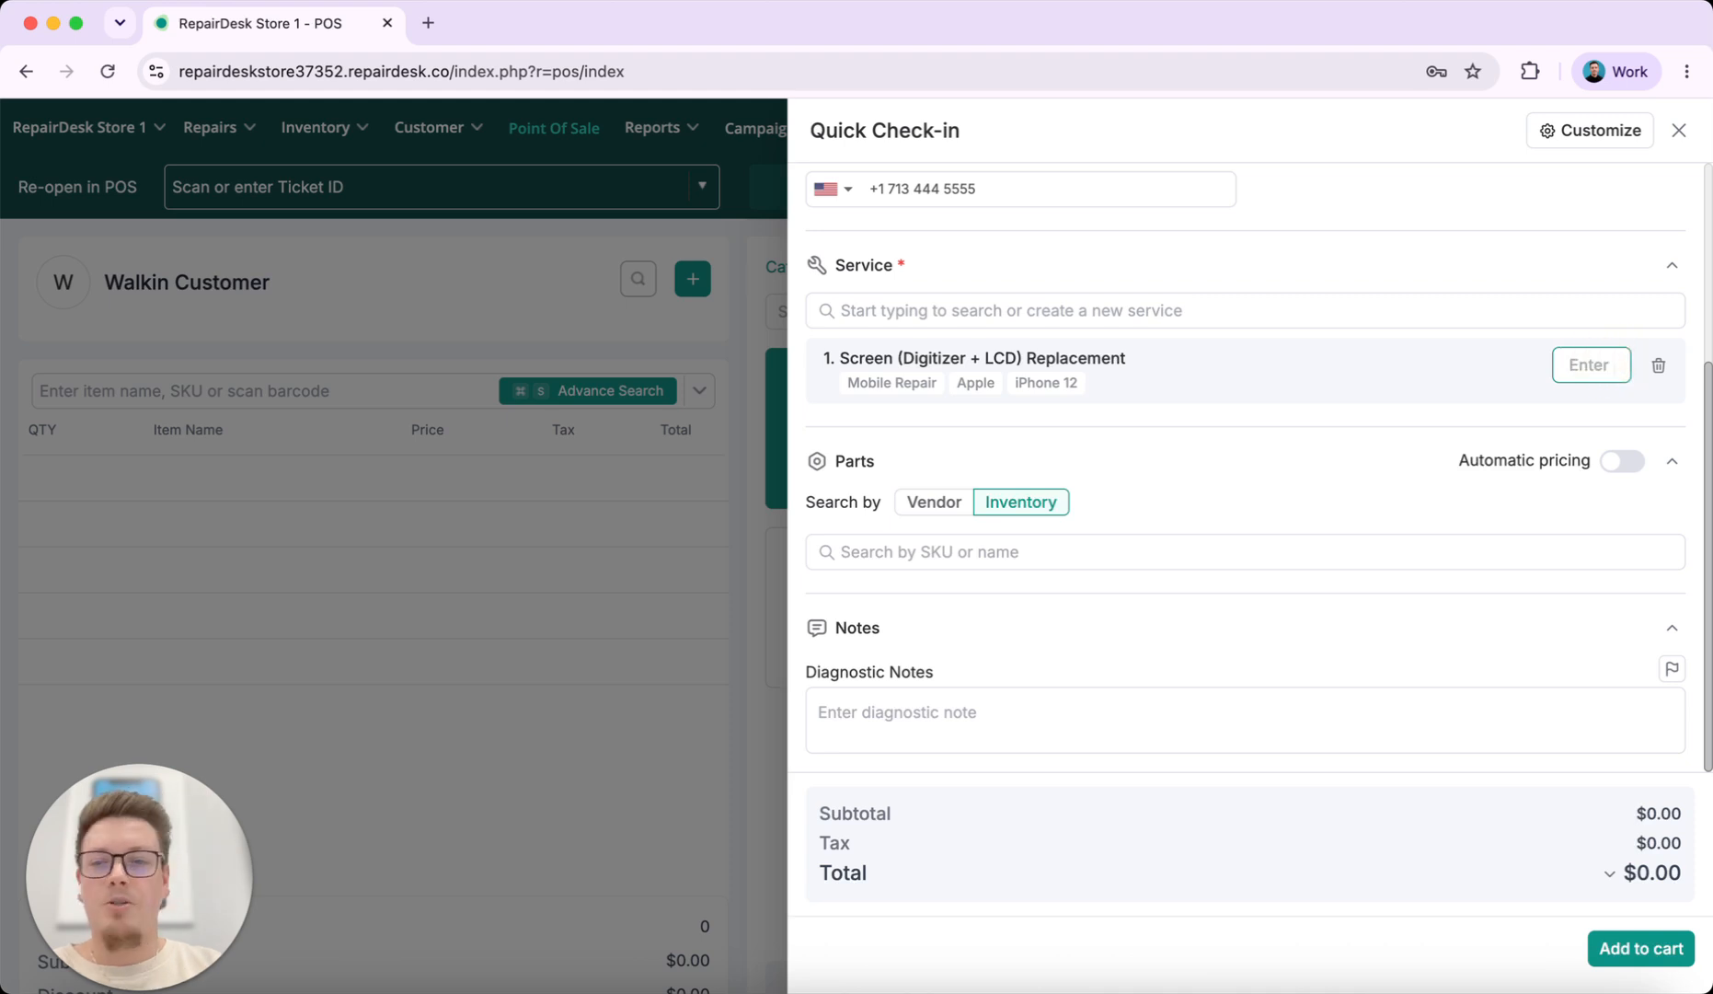
text(99.99)
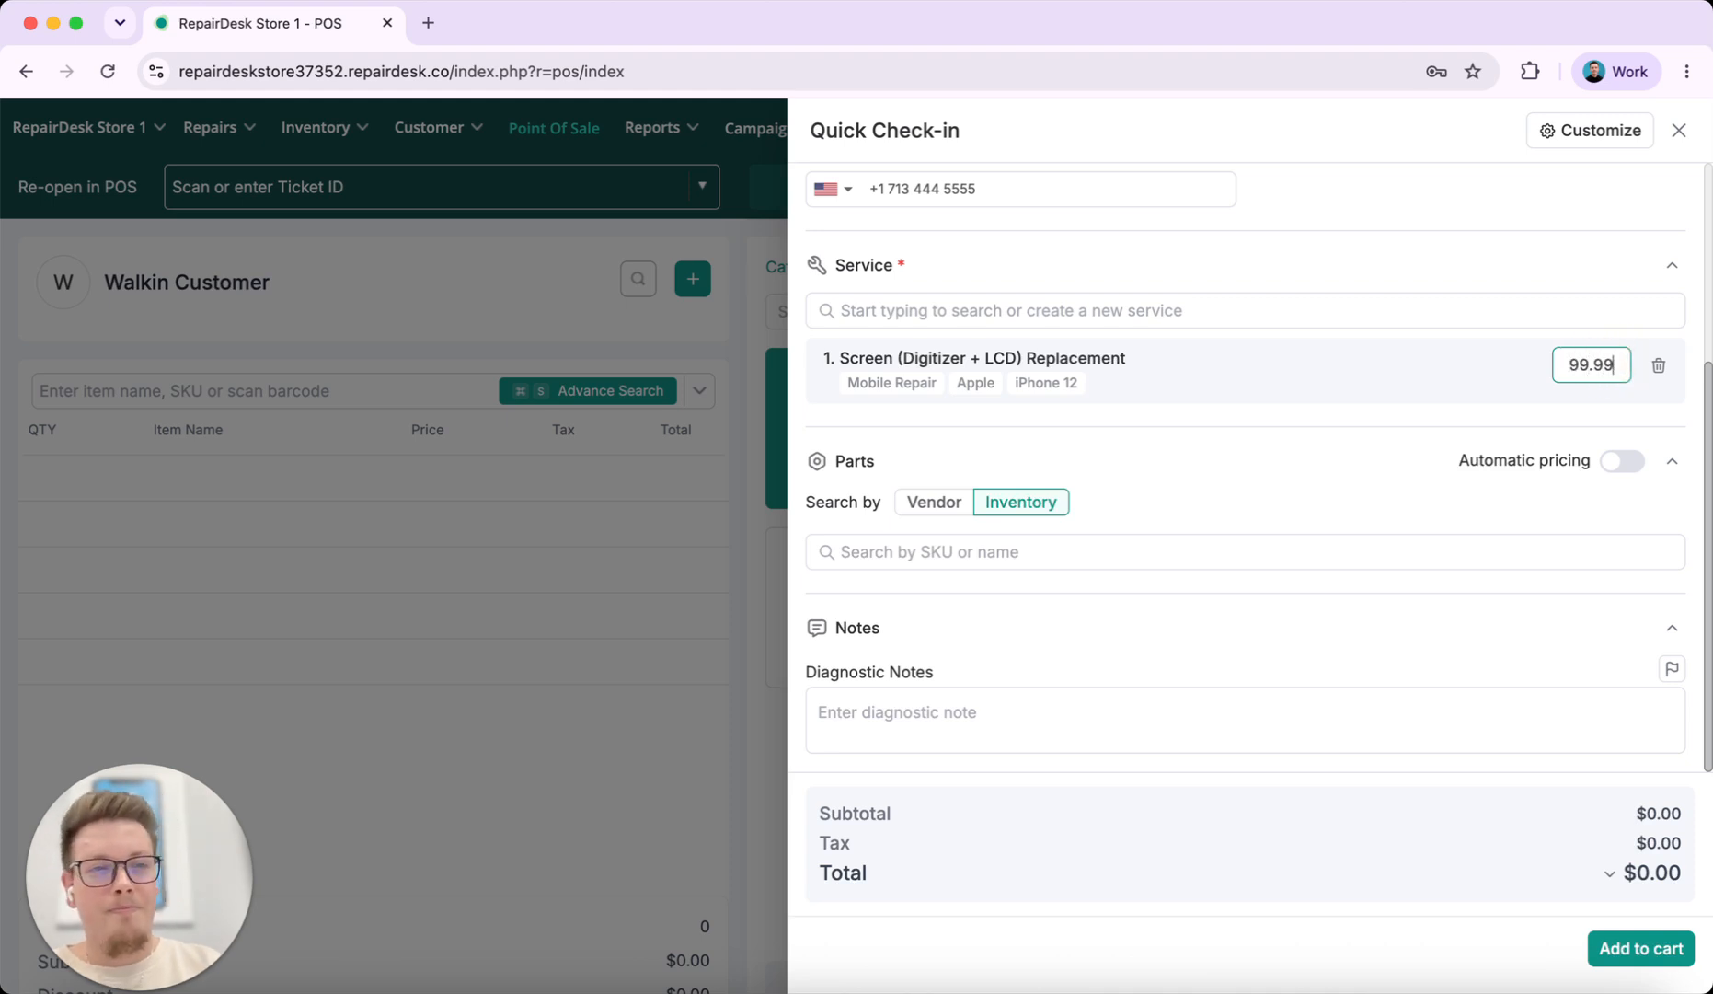
click(1318, 467)
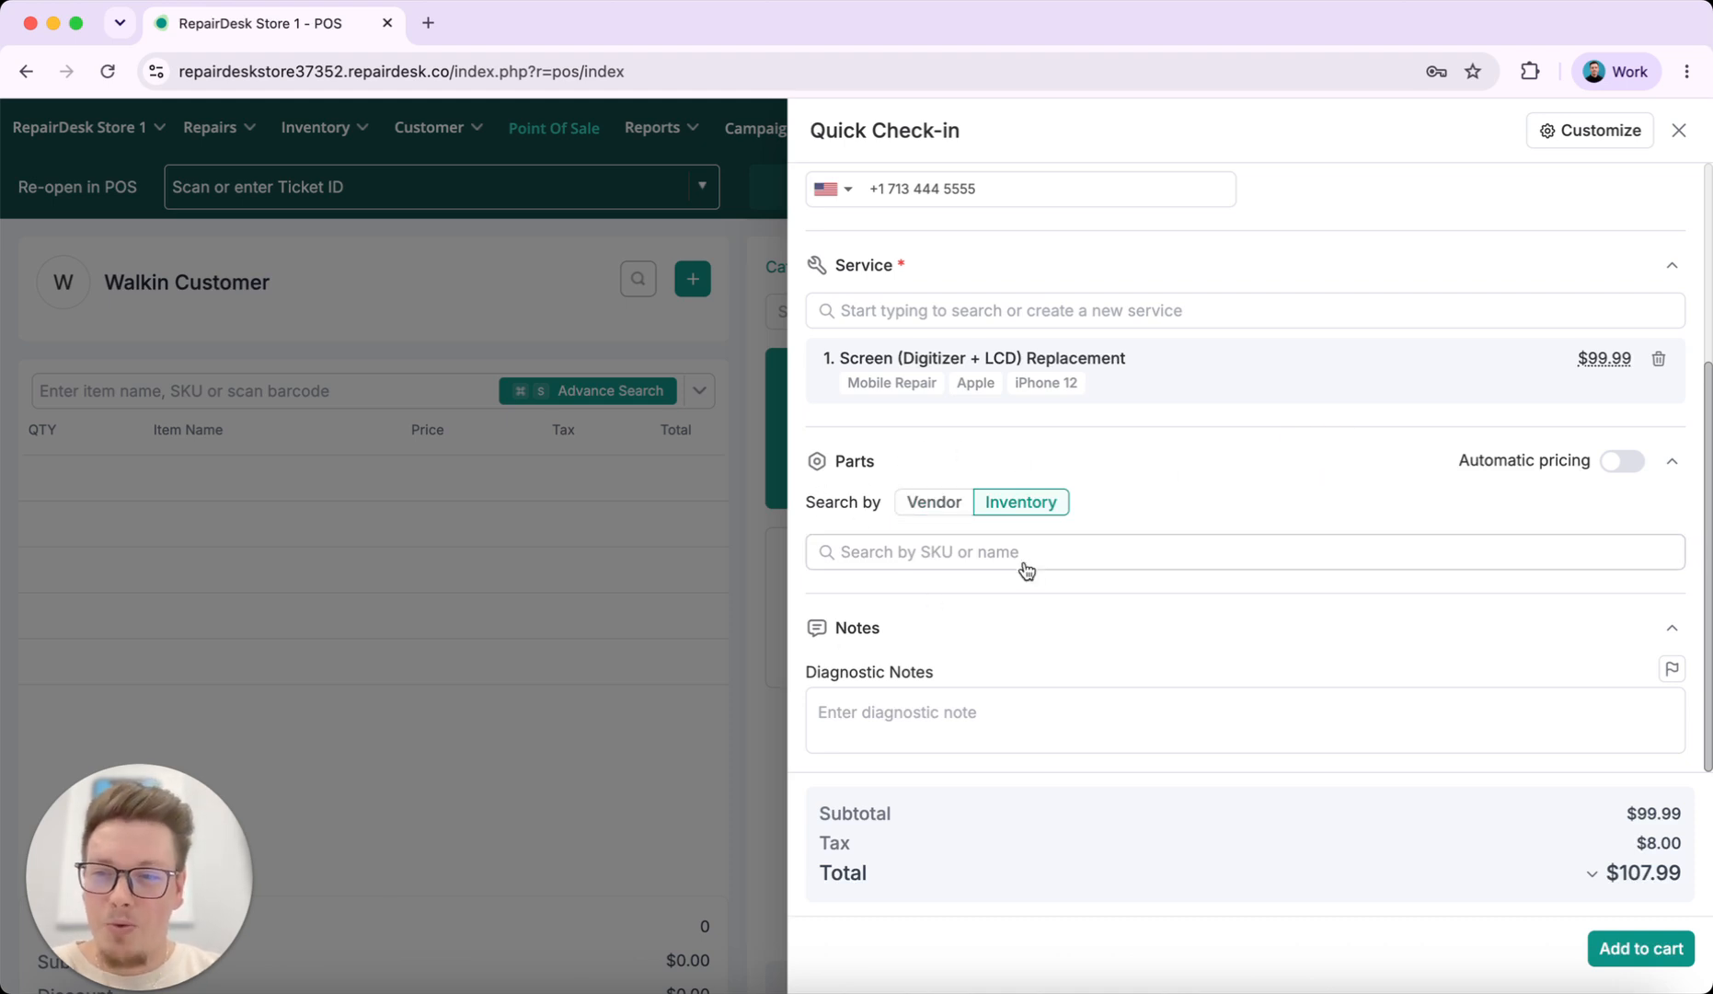
click(1054, 556)
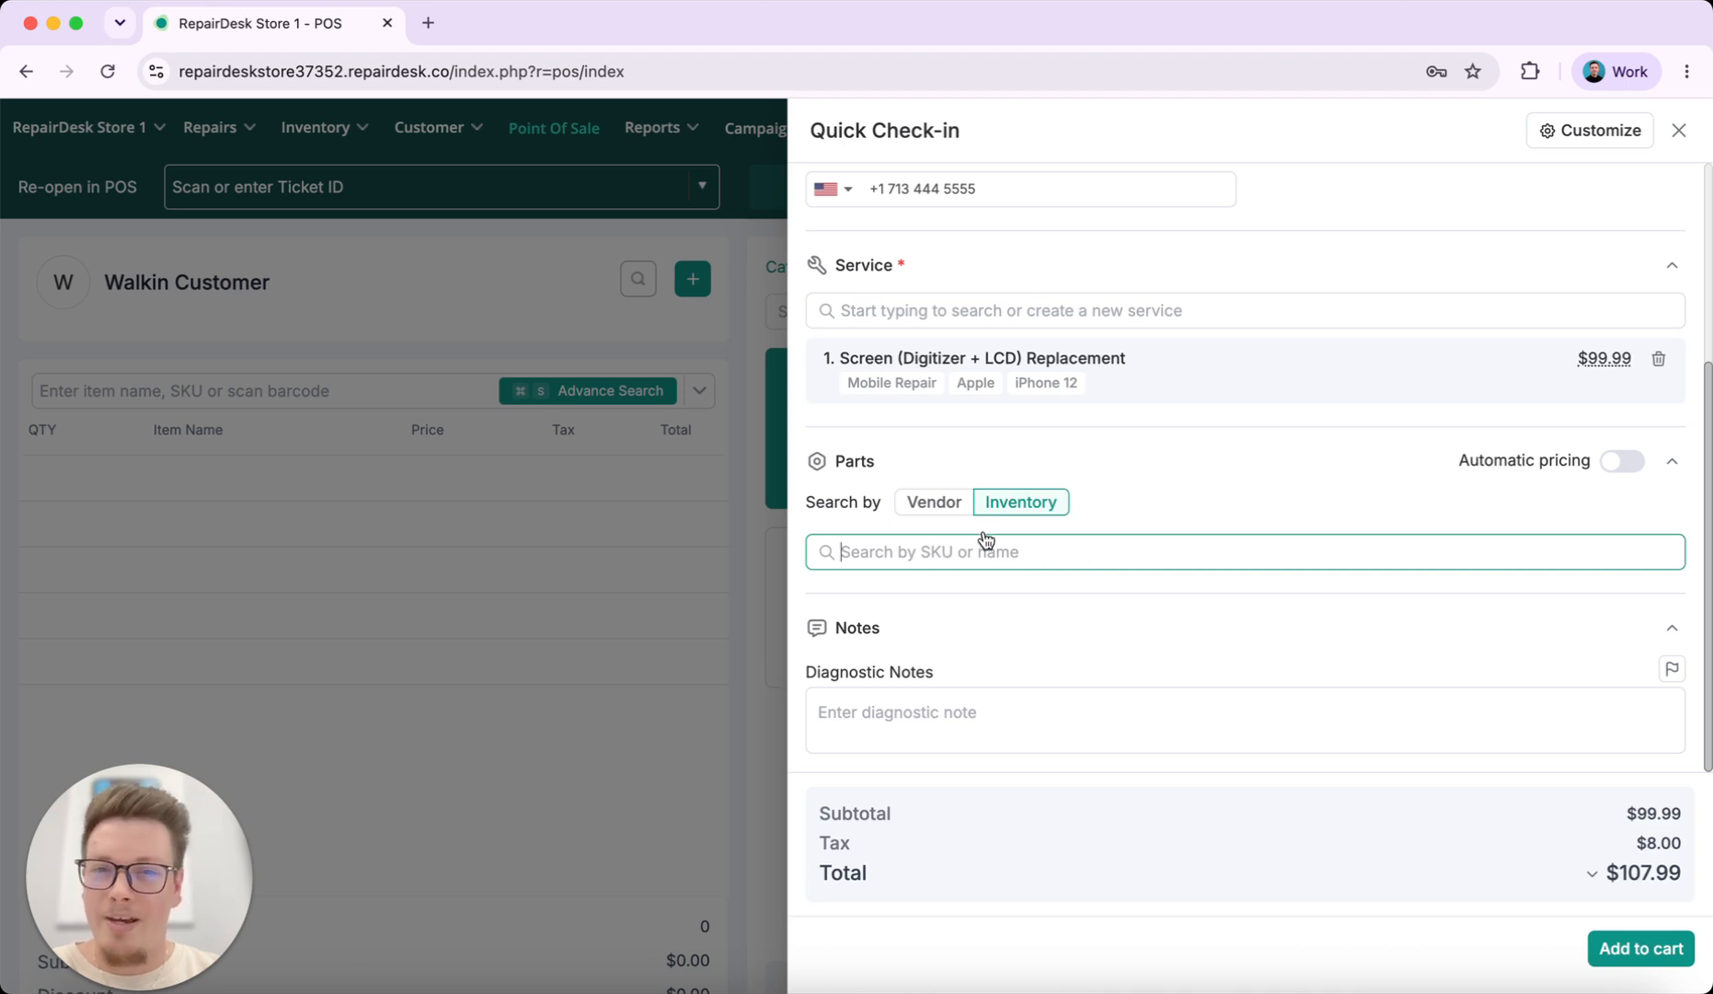
Switch the parts search to vendors, view the vendor list, then revert to inventory search
click(955, 509)
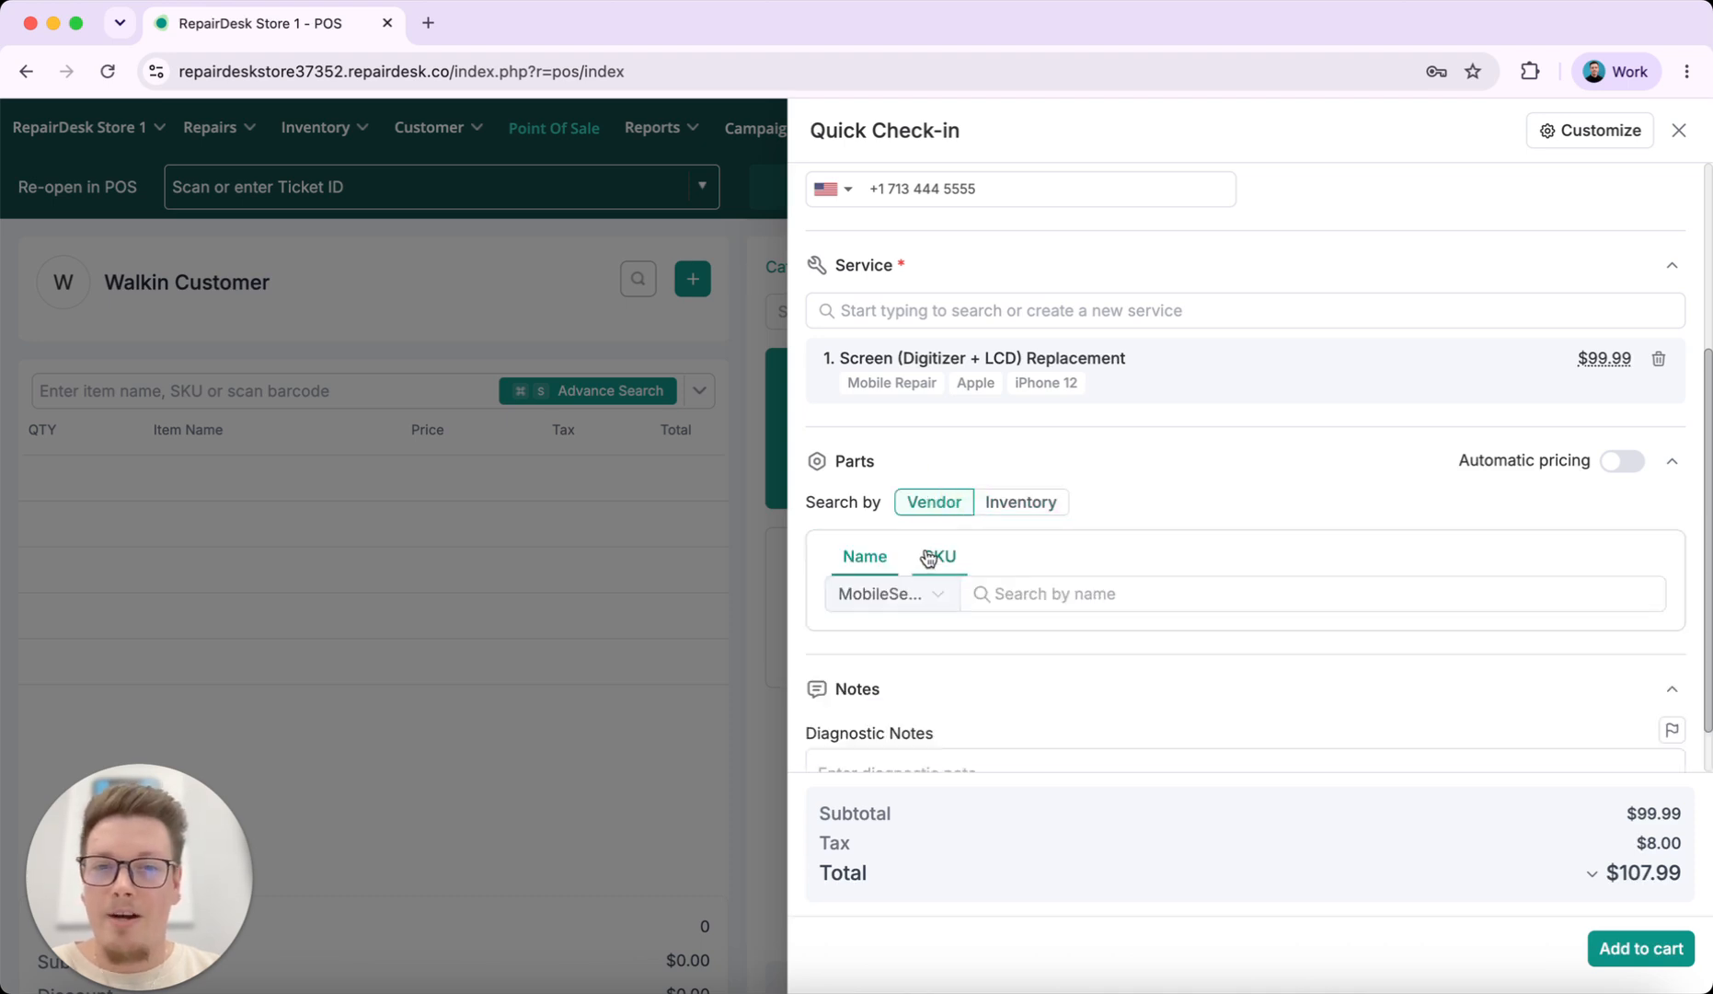
click(891, 593)
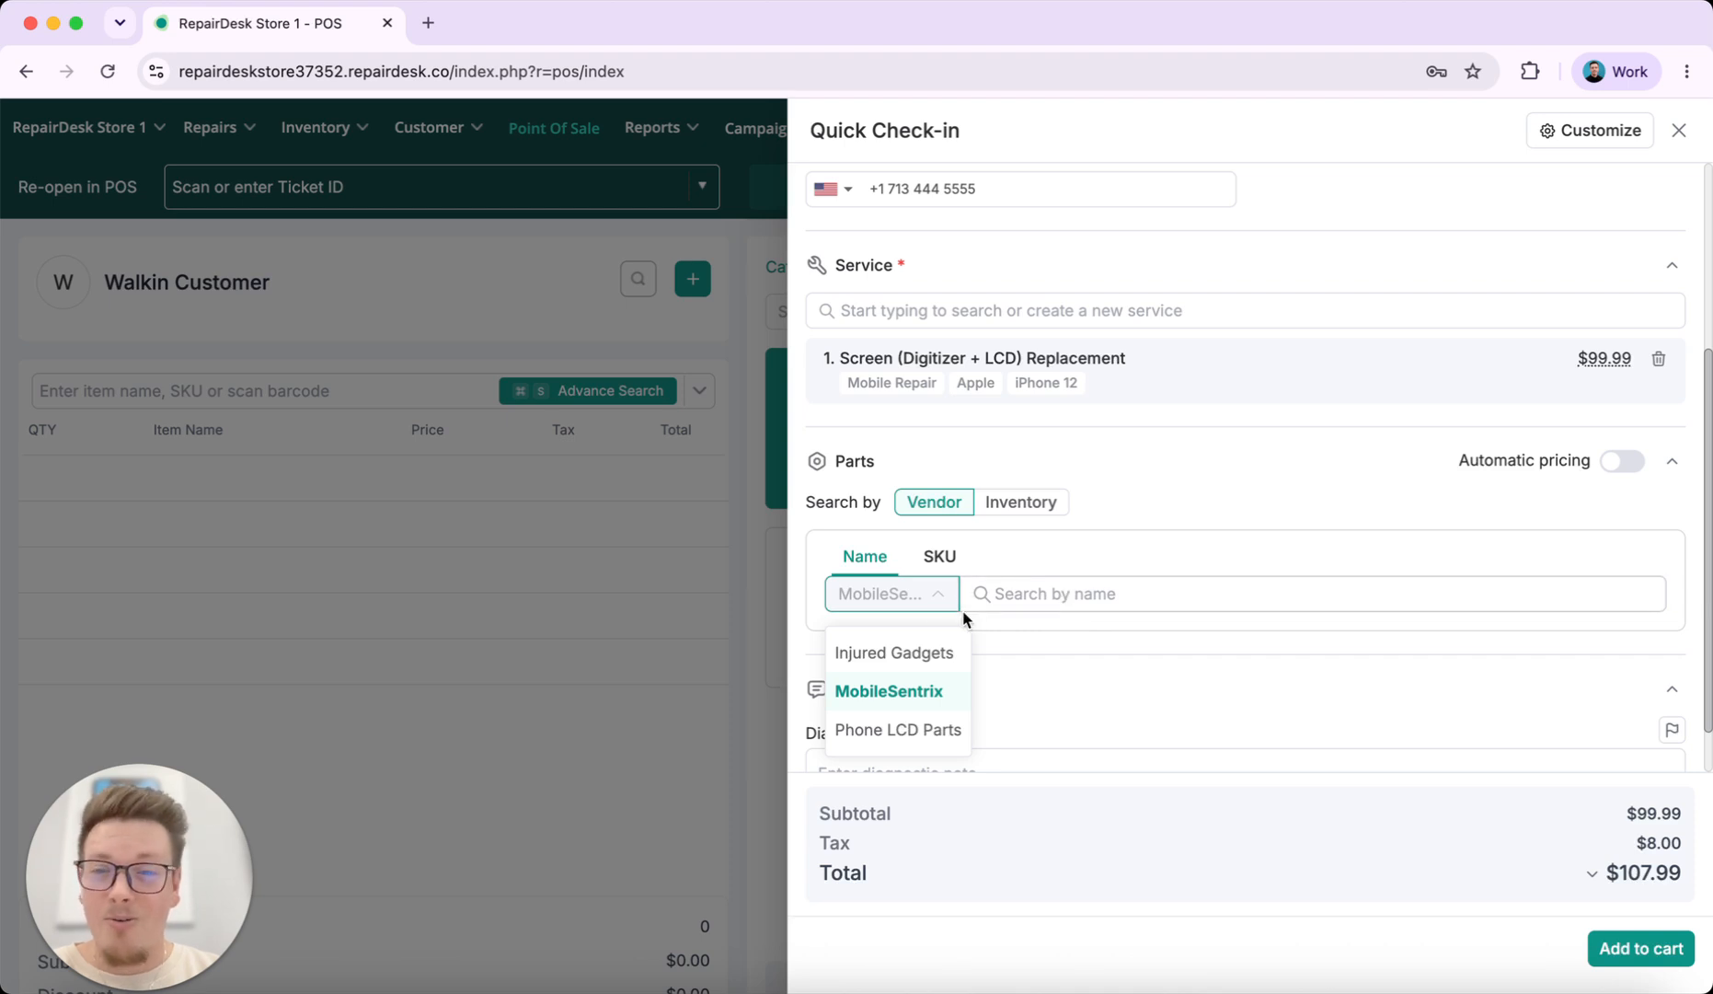
click(1019, 503)
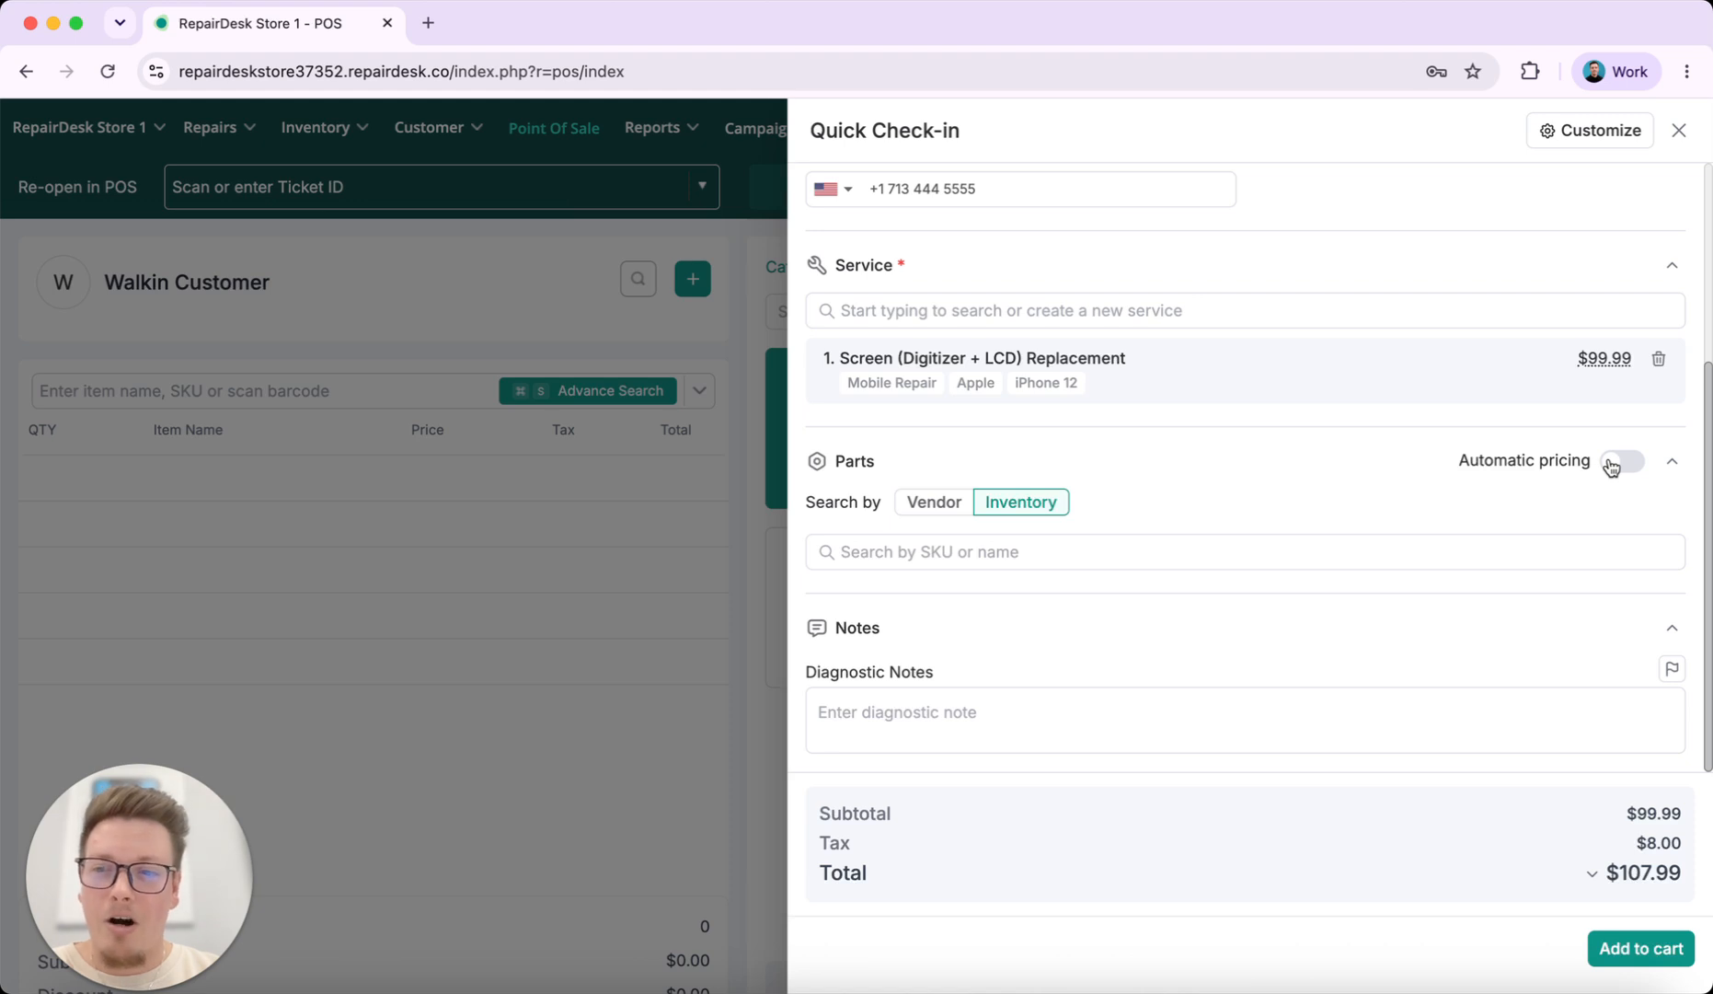
Add the diagnostic note 'Customer brought in iPhone 12 with cracked screen.' and add the repair to the cart
click(1015, 723)
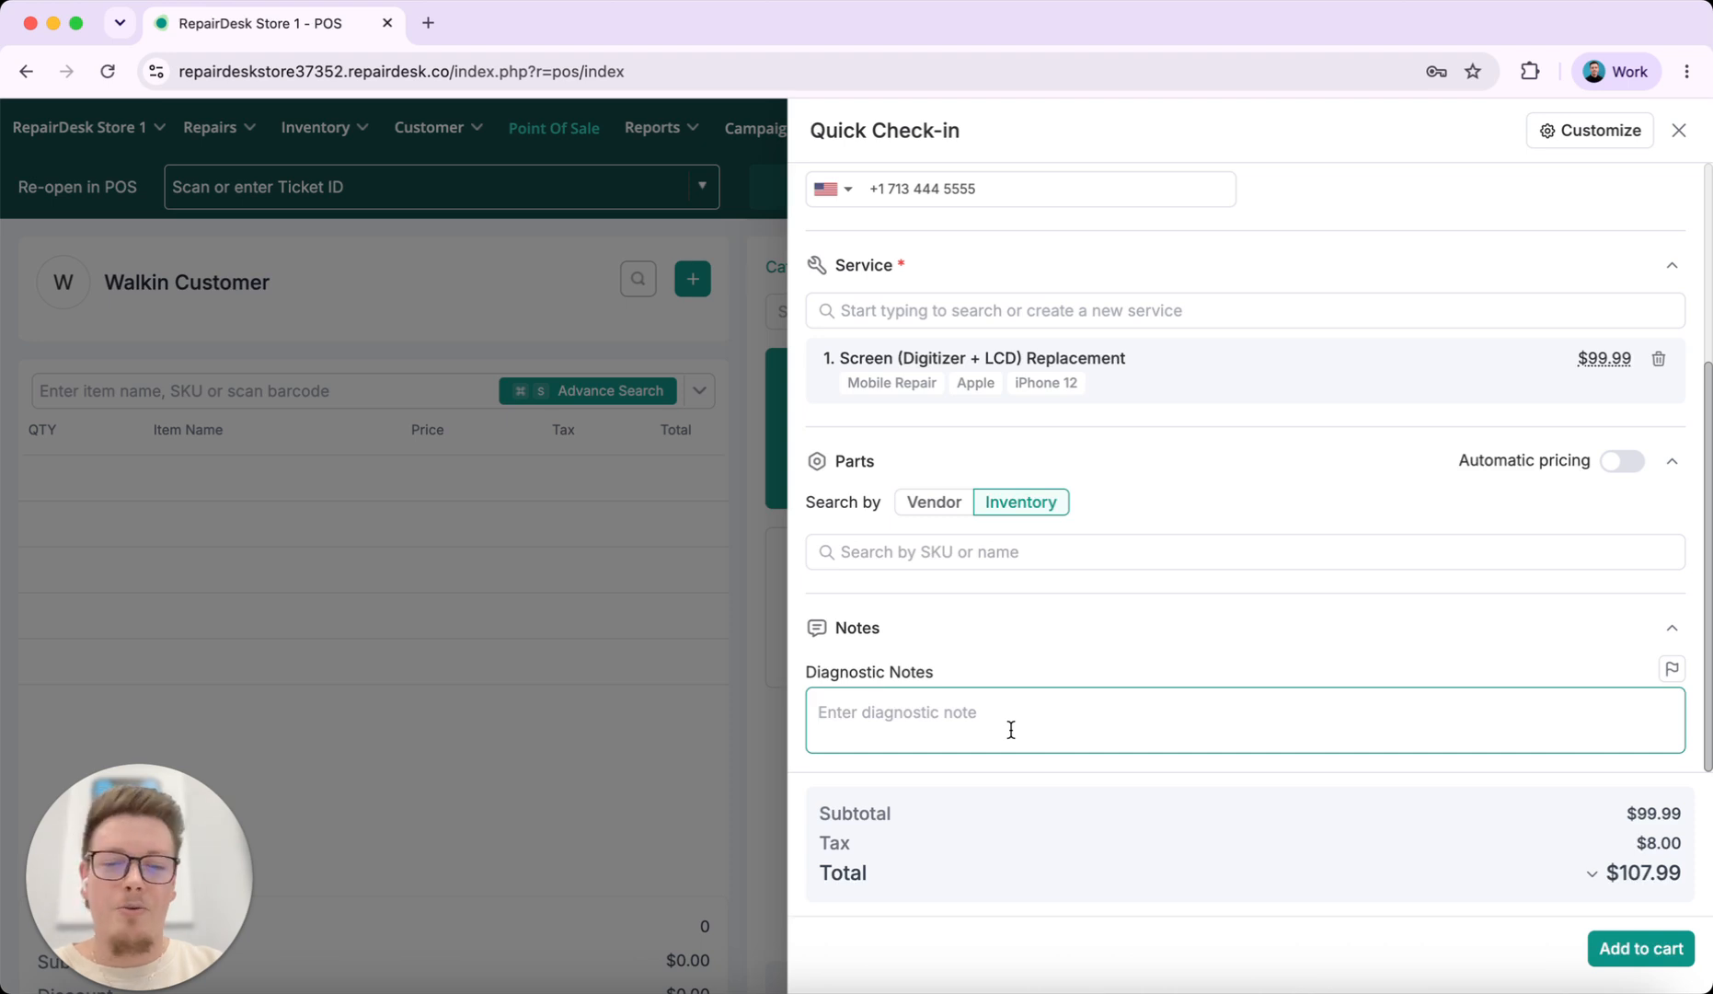
text(Customer brough)
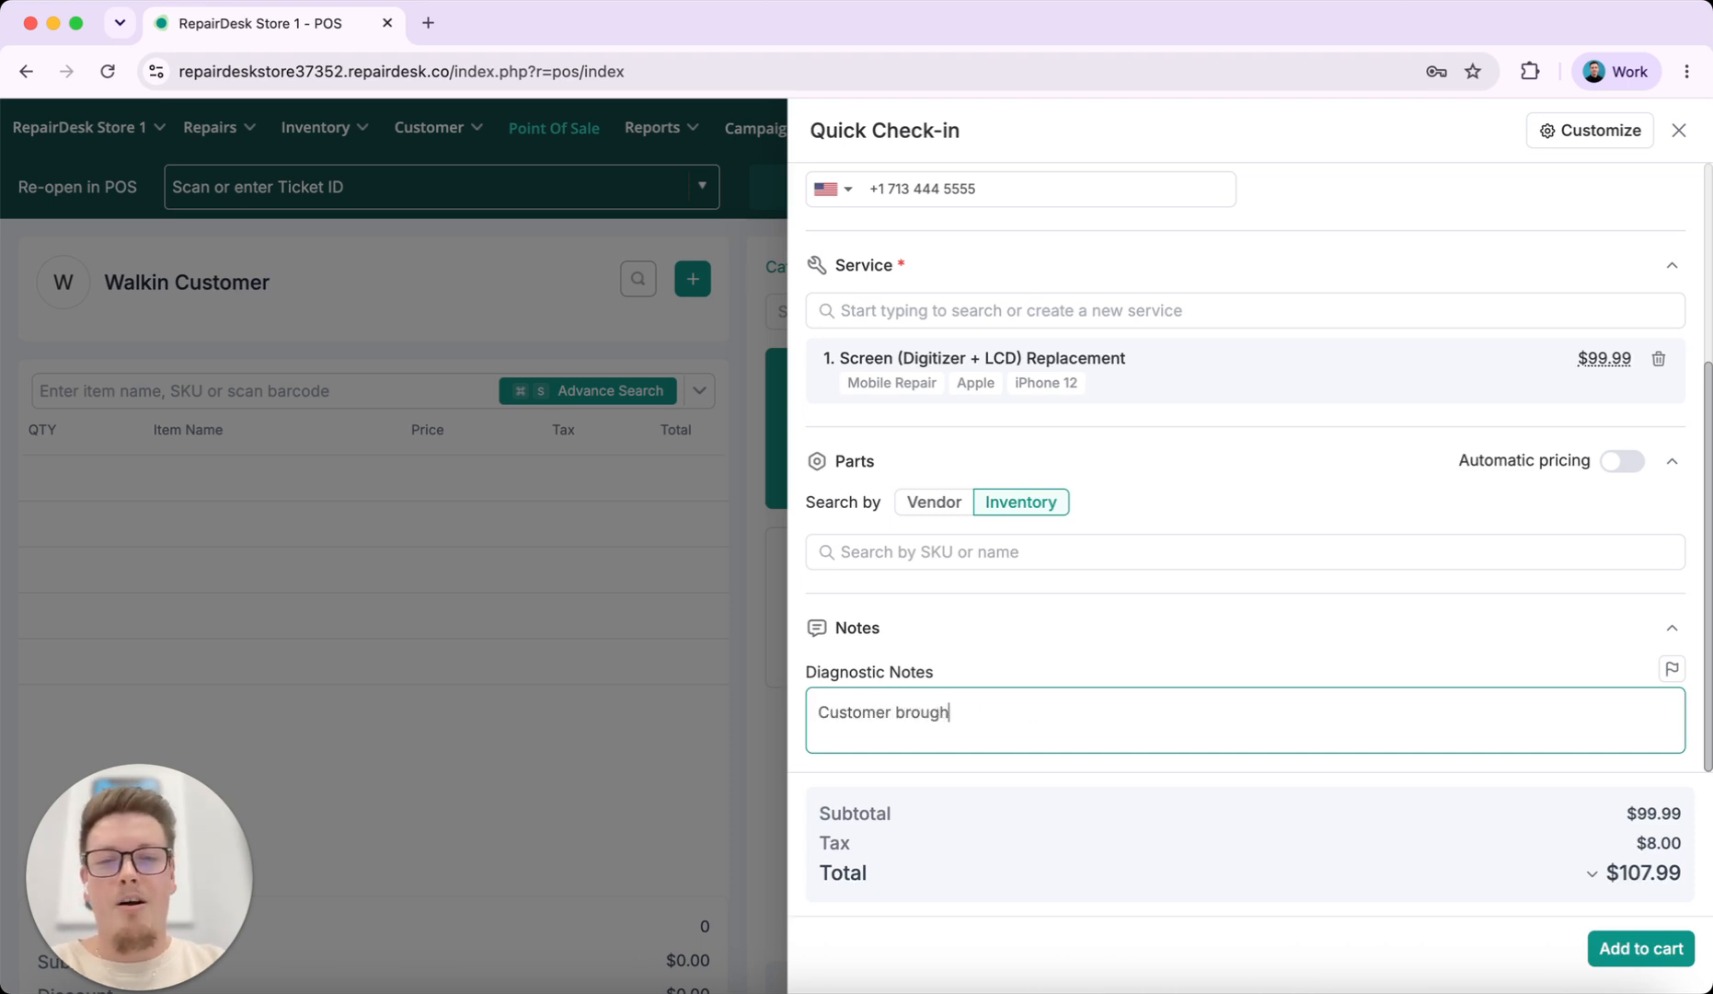
text(t in iPhone 12 )
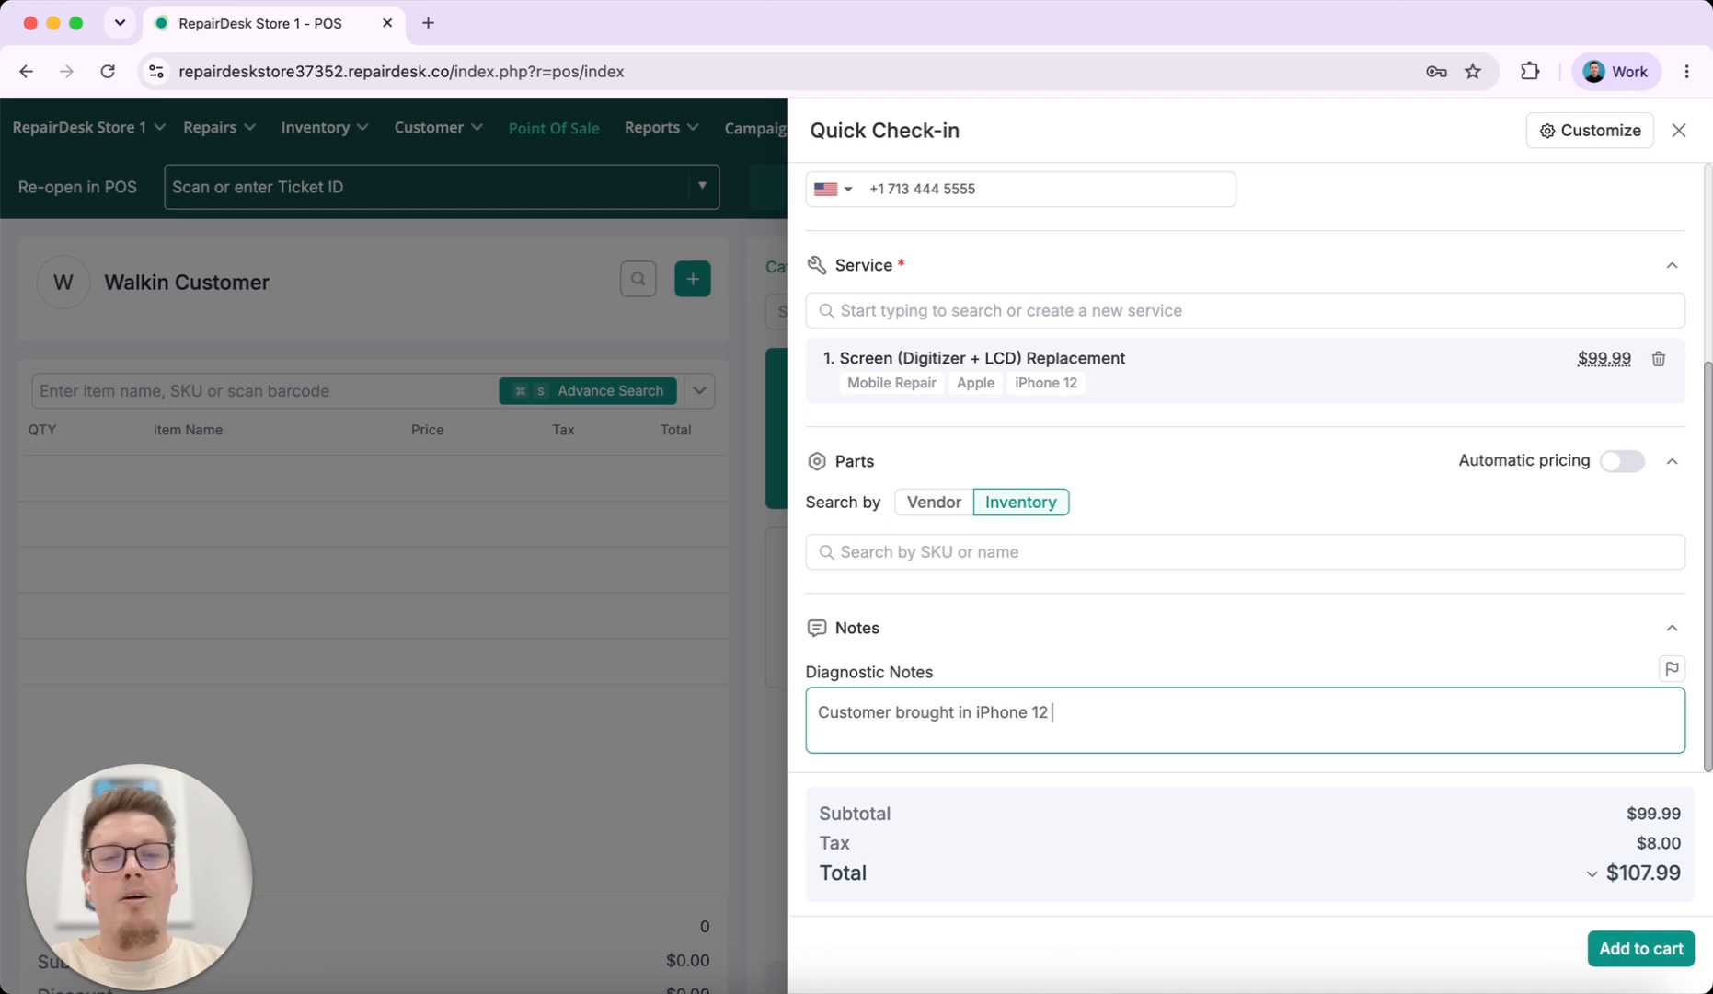
text(with cracked scre)
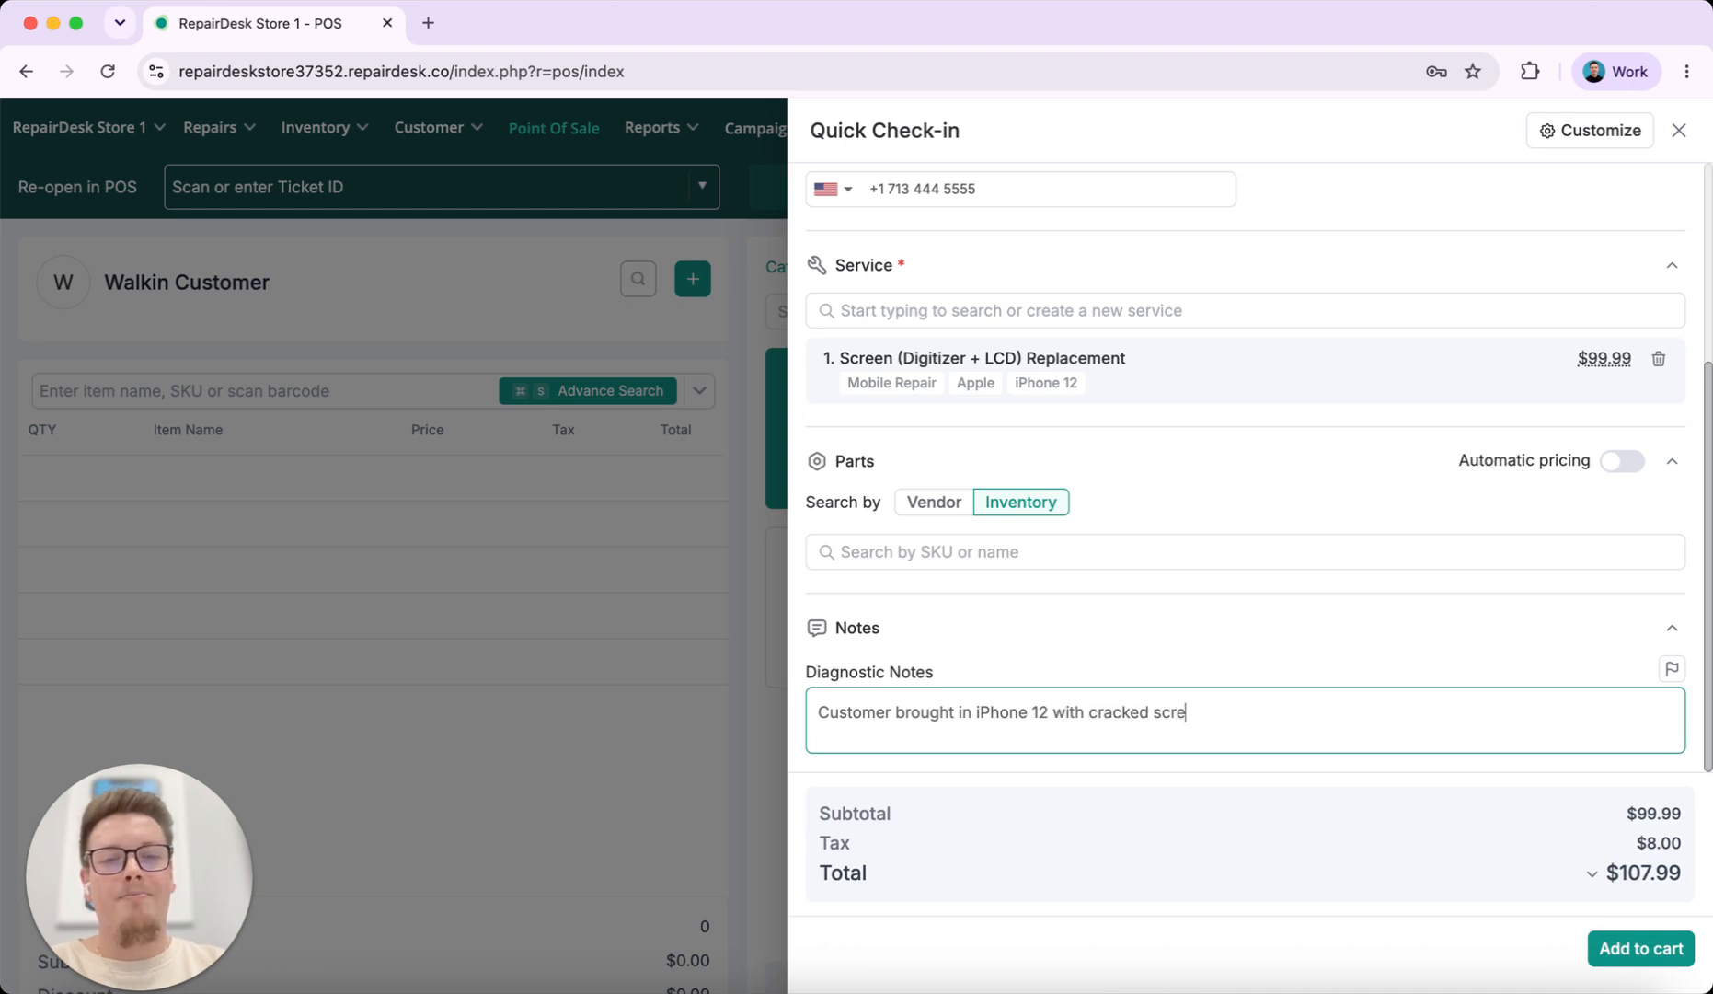
text(en.)
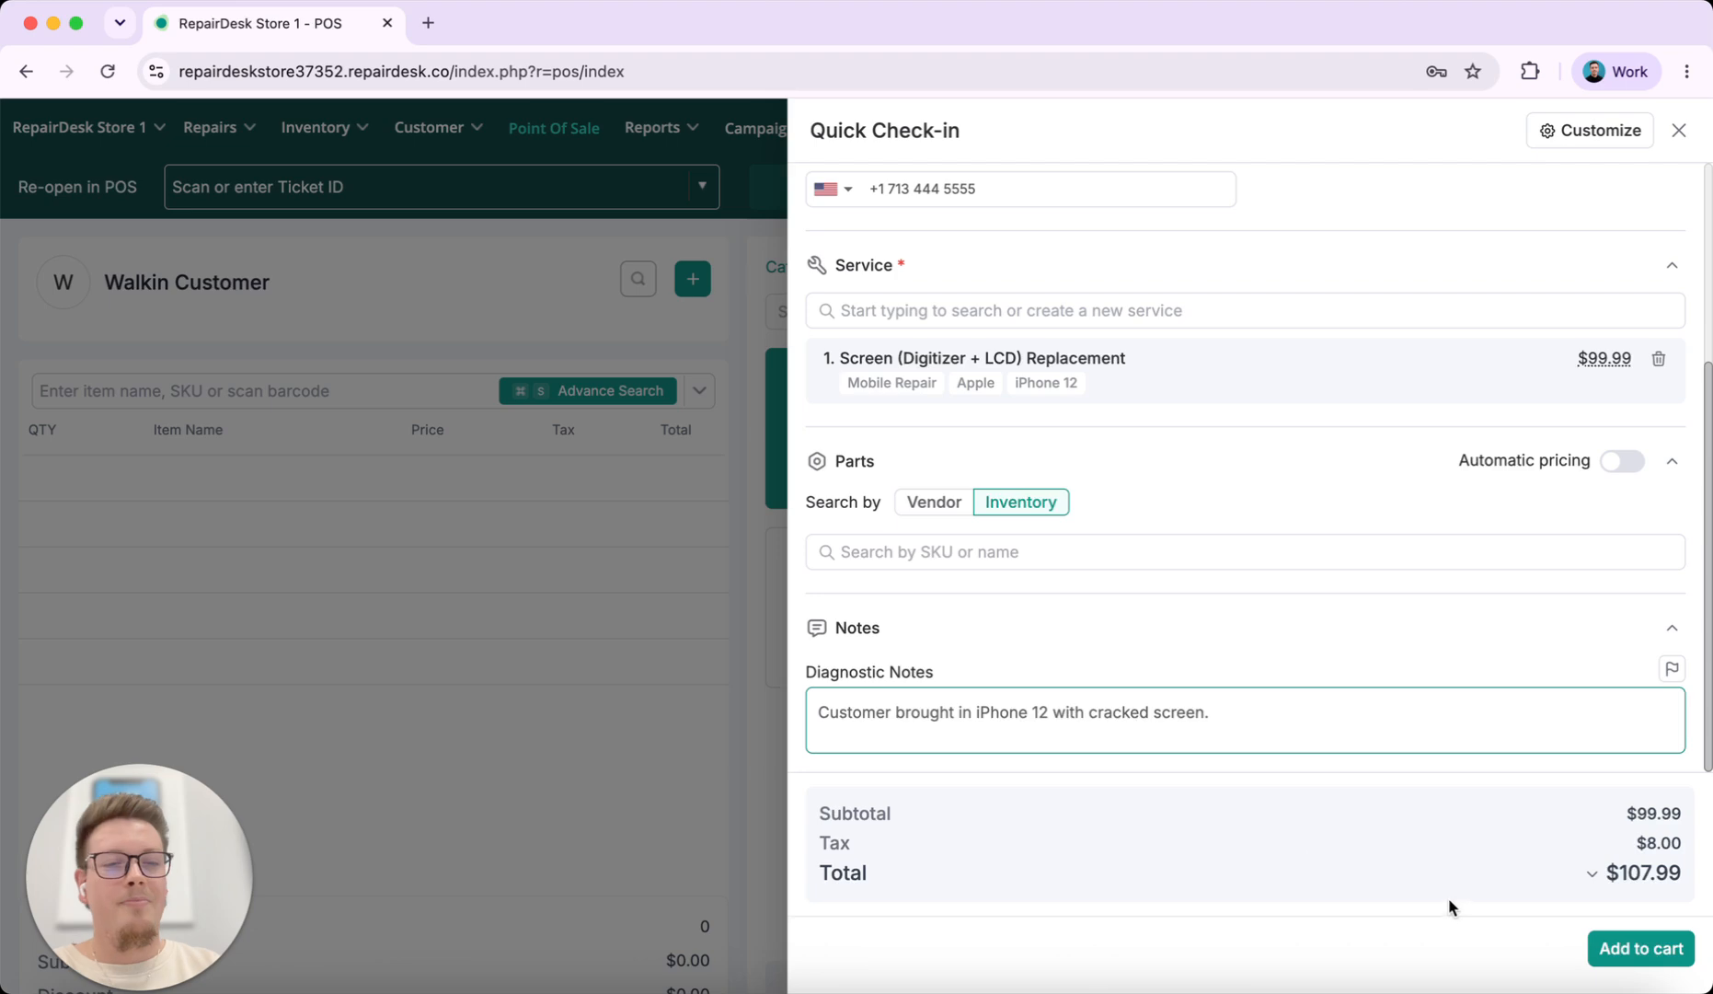
click(1627, 948)
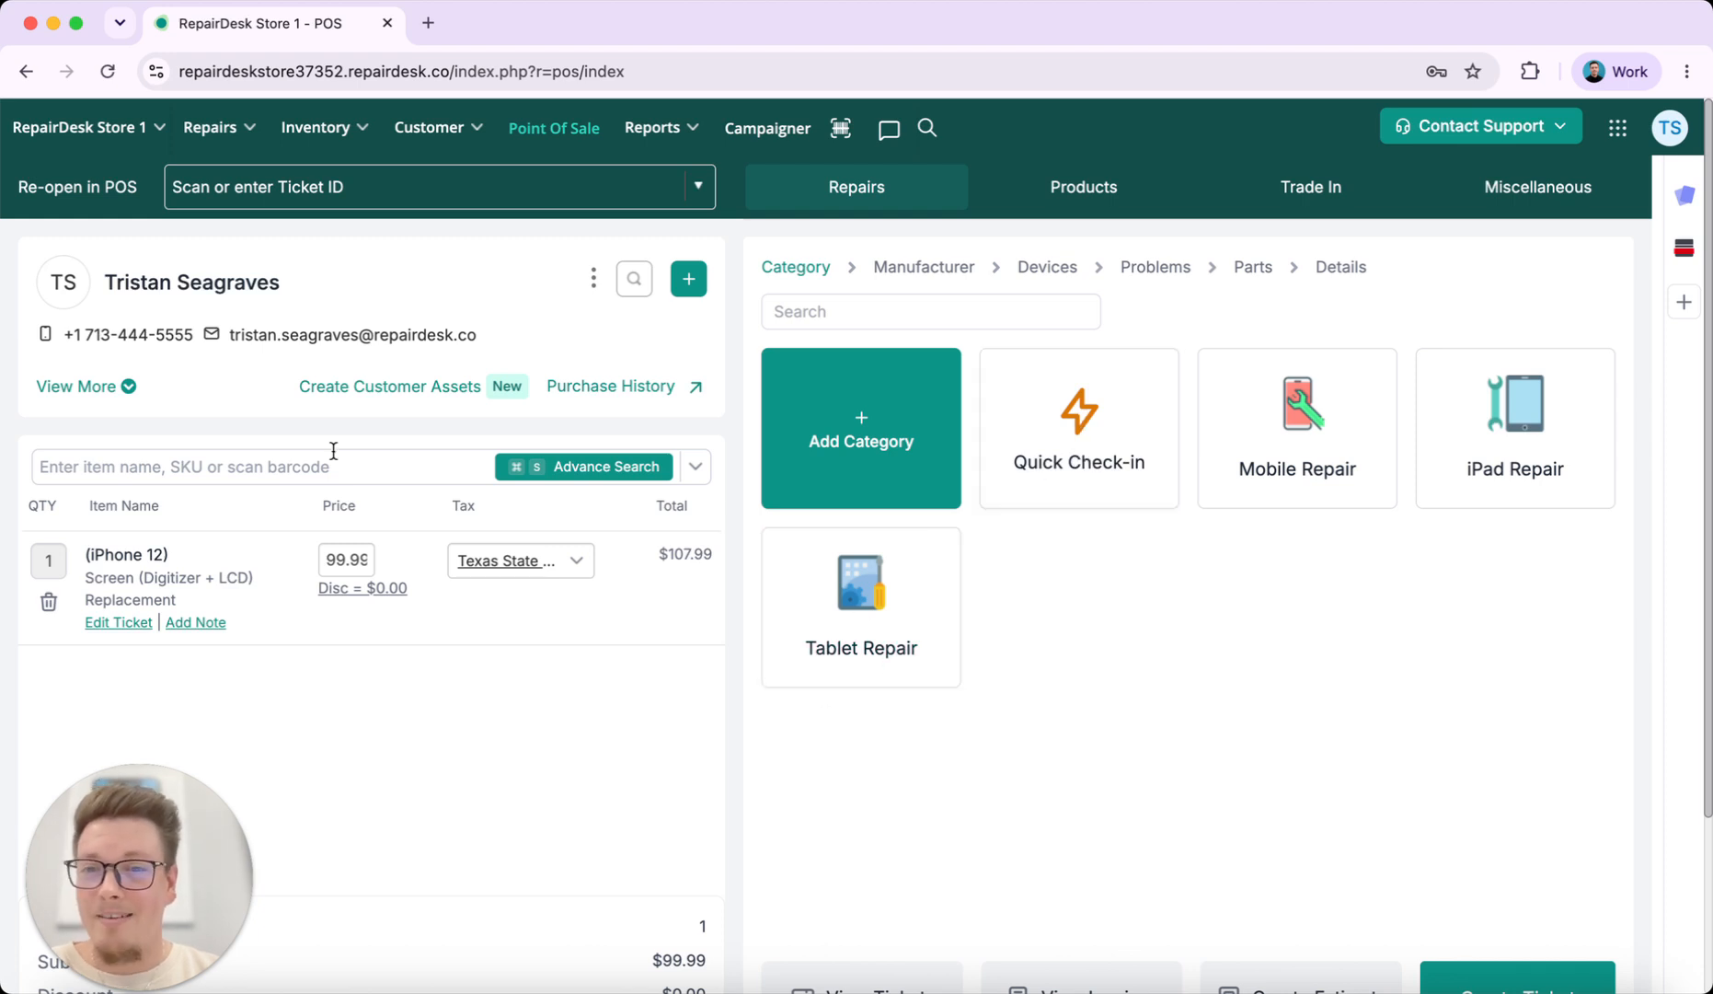
scroll(1009, 651, down, 3)
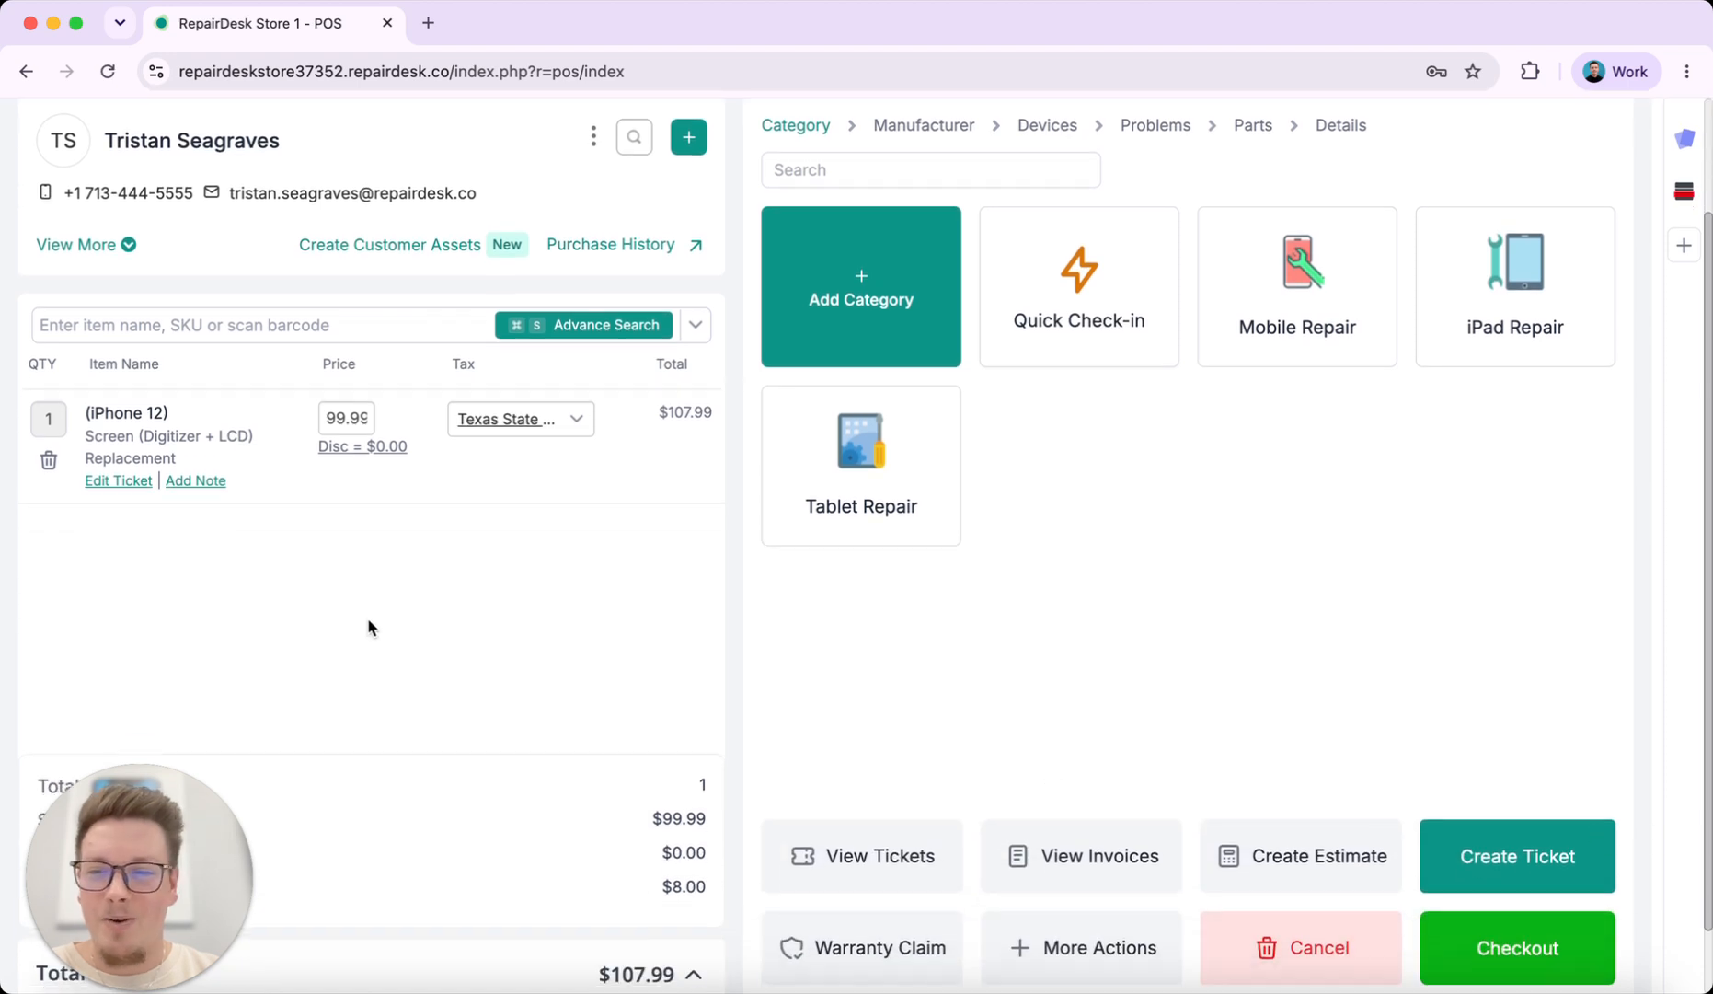
scroll(1105, 520, down, 1)
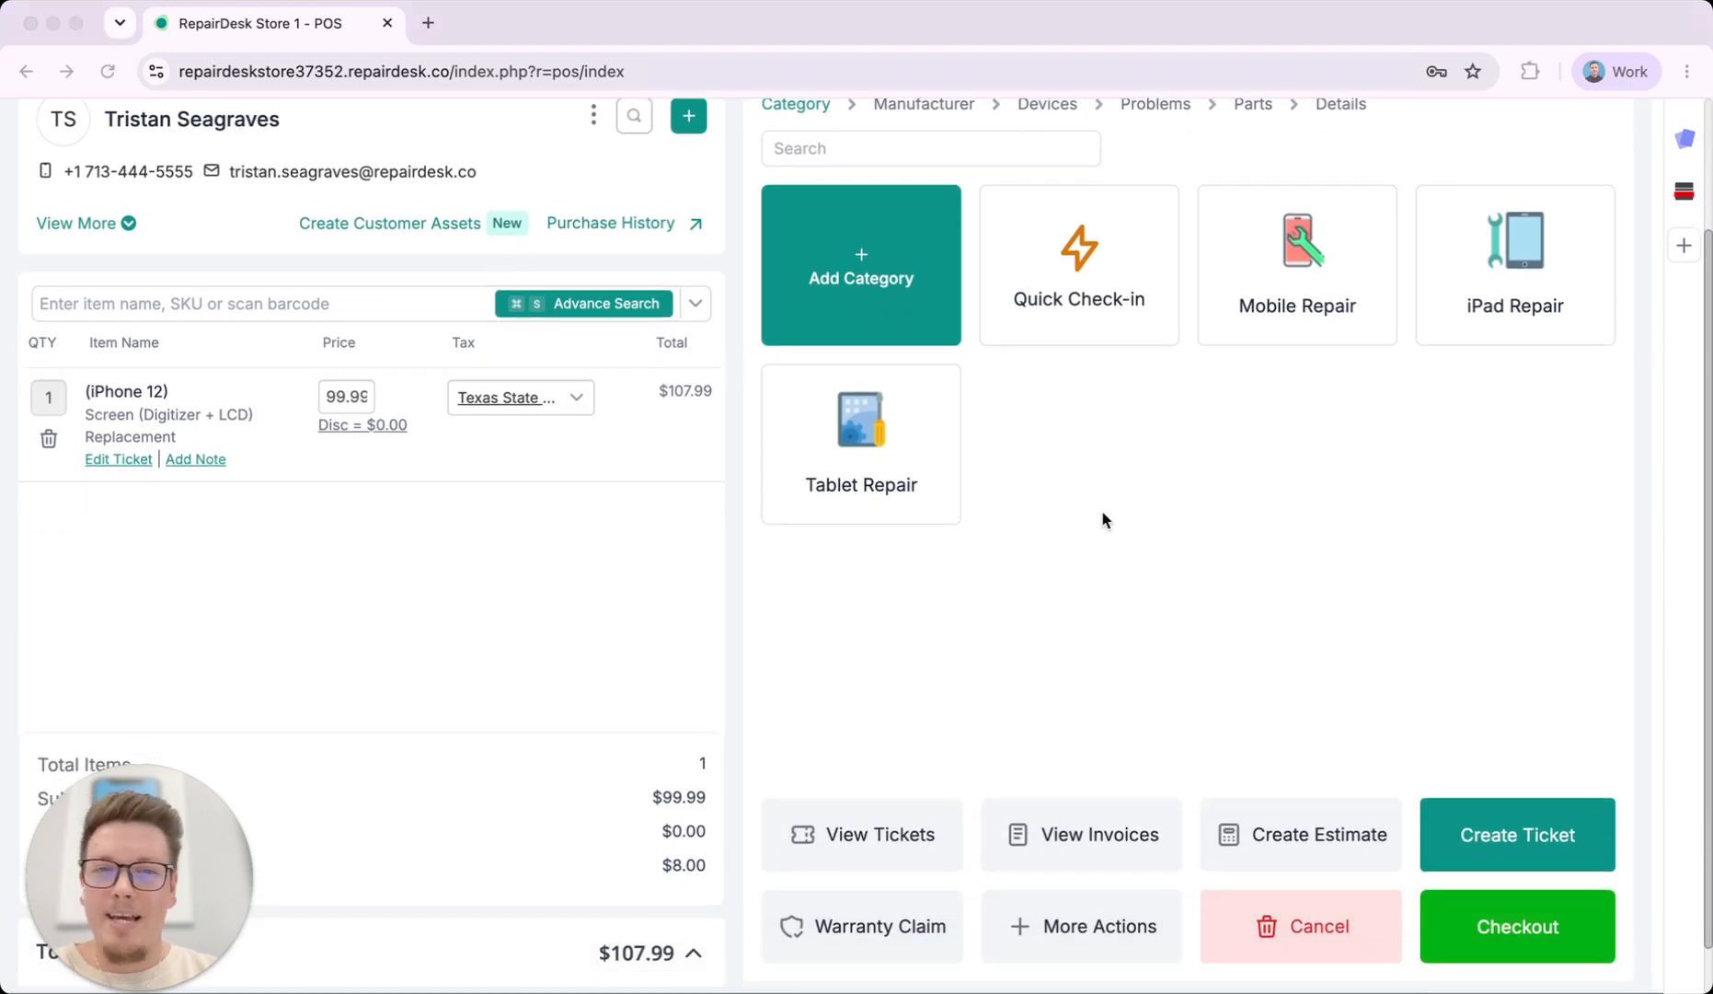
scroll(1104, 520, up, 4)
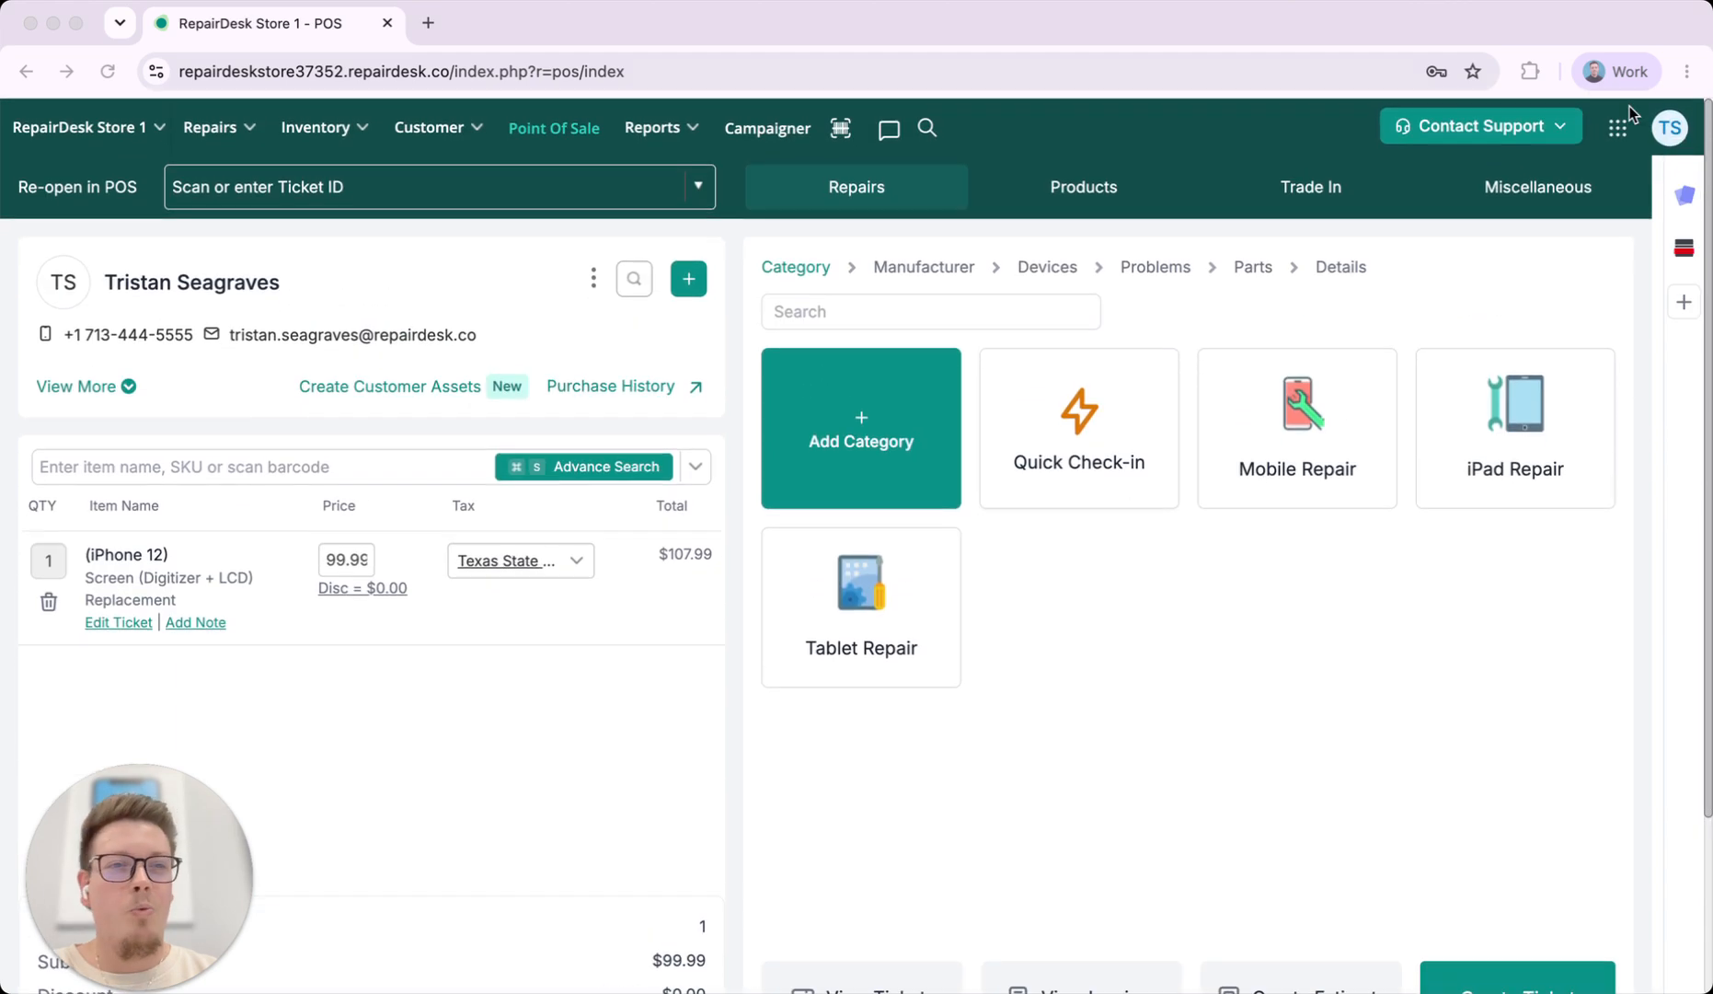
click(1622, 129)
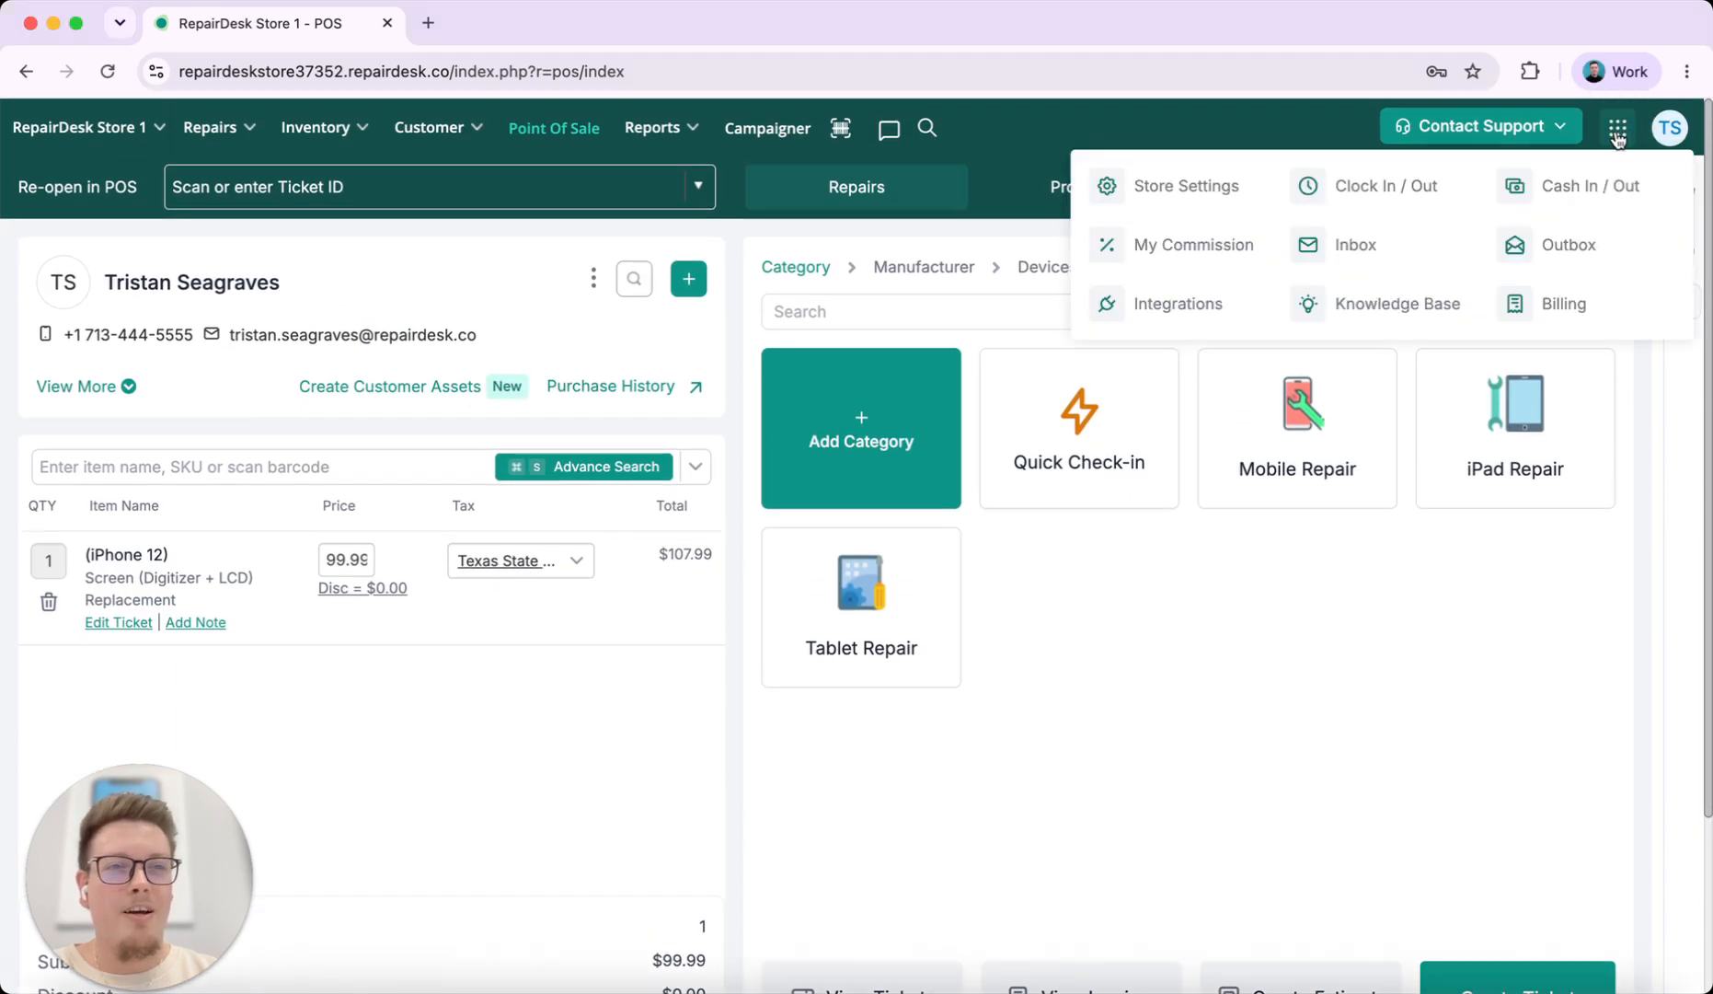
Go to Store Settings and open the Repairs > Quick check-in forms page
click(1184, 187)
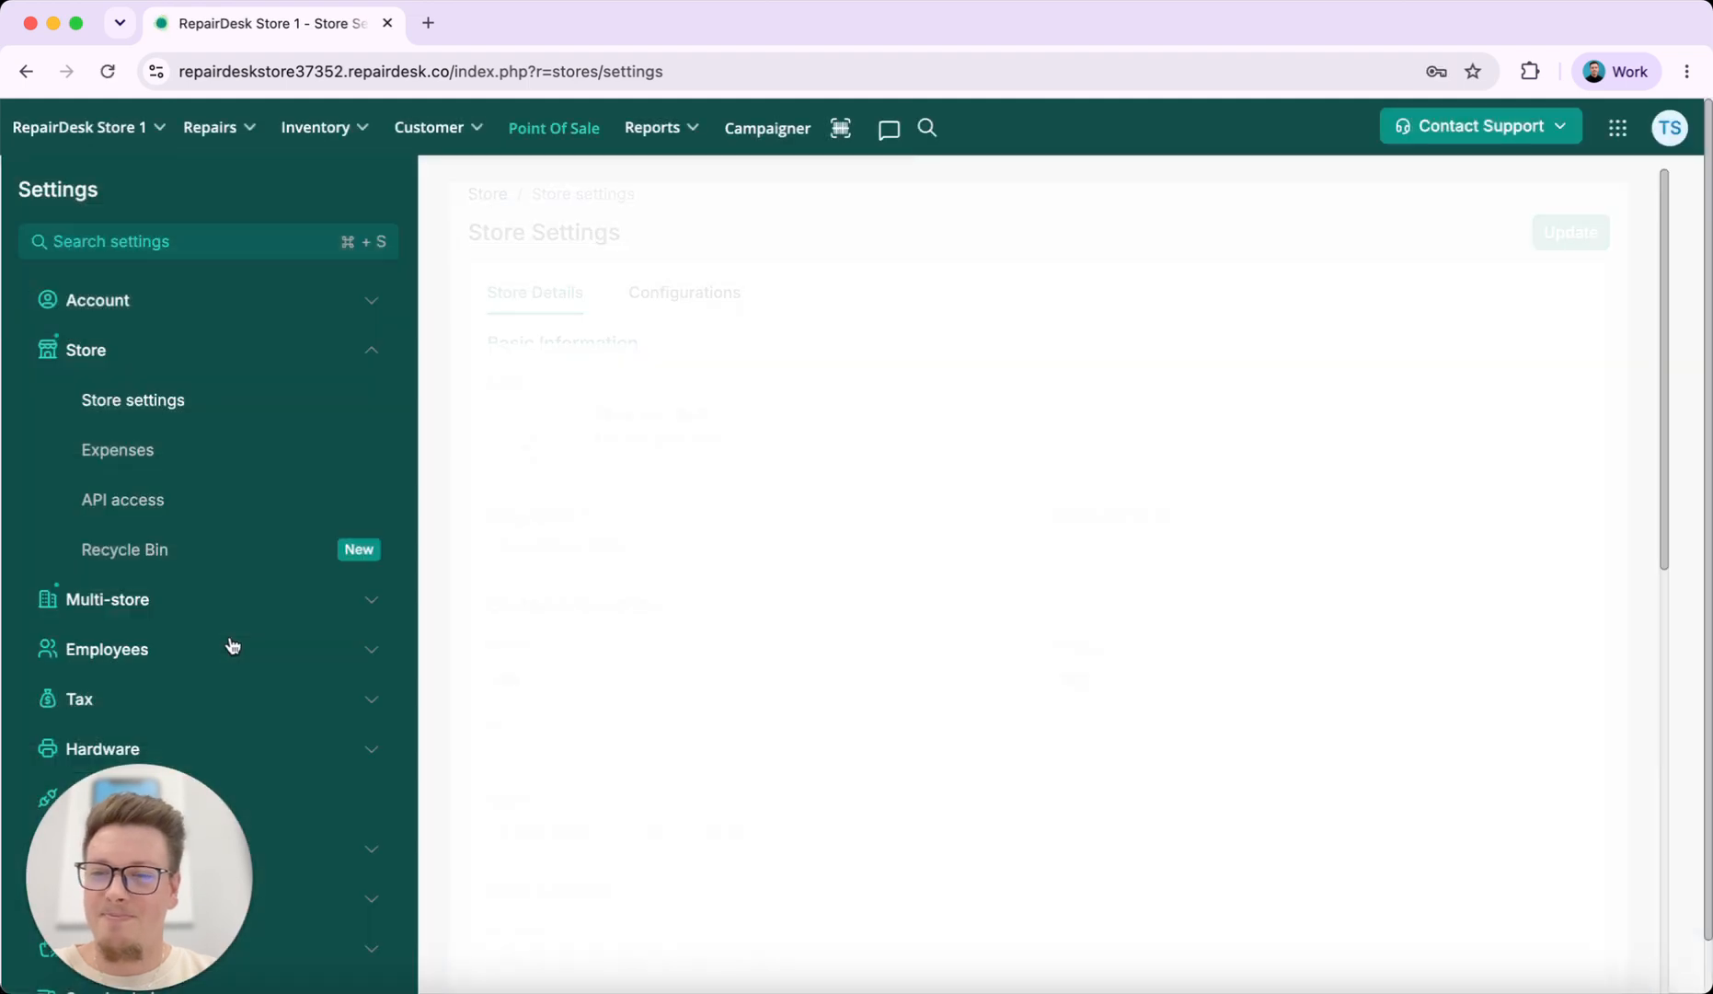
scroll(233, 644, down, 3)
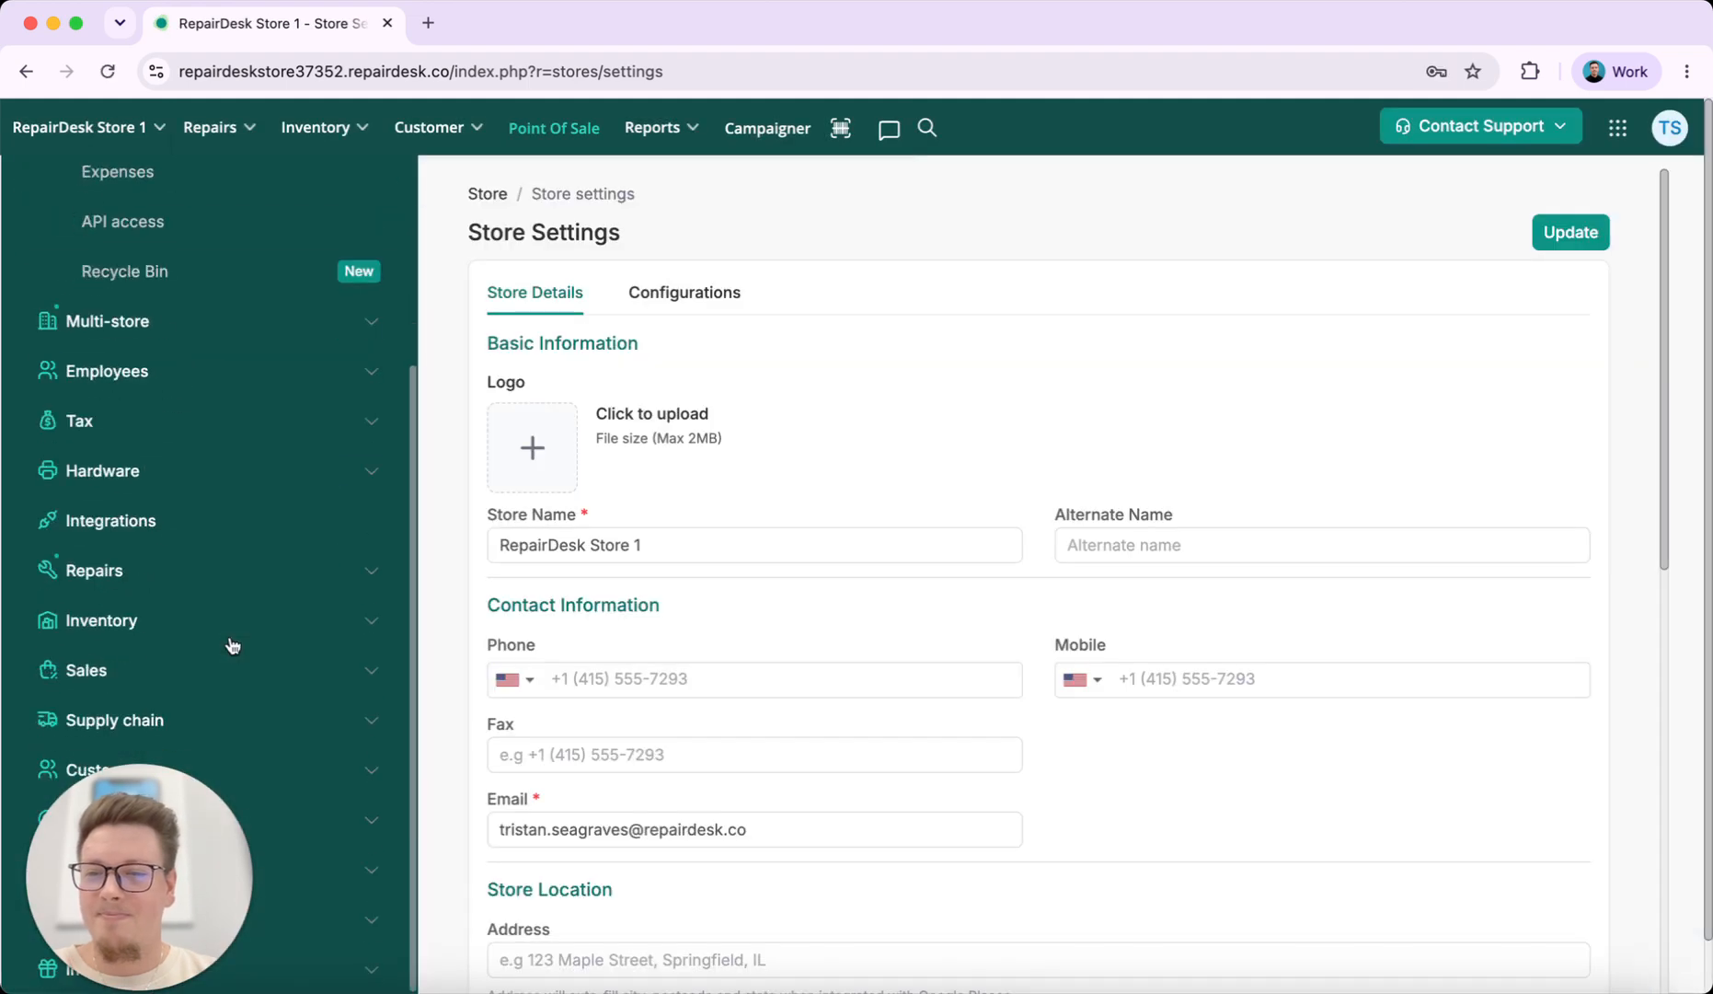
click(105, 573)
scroll(109, 578, down, 4)
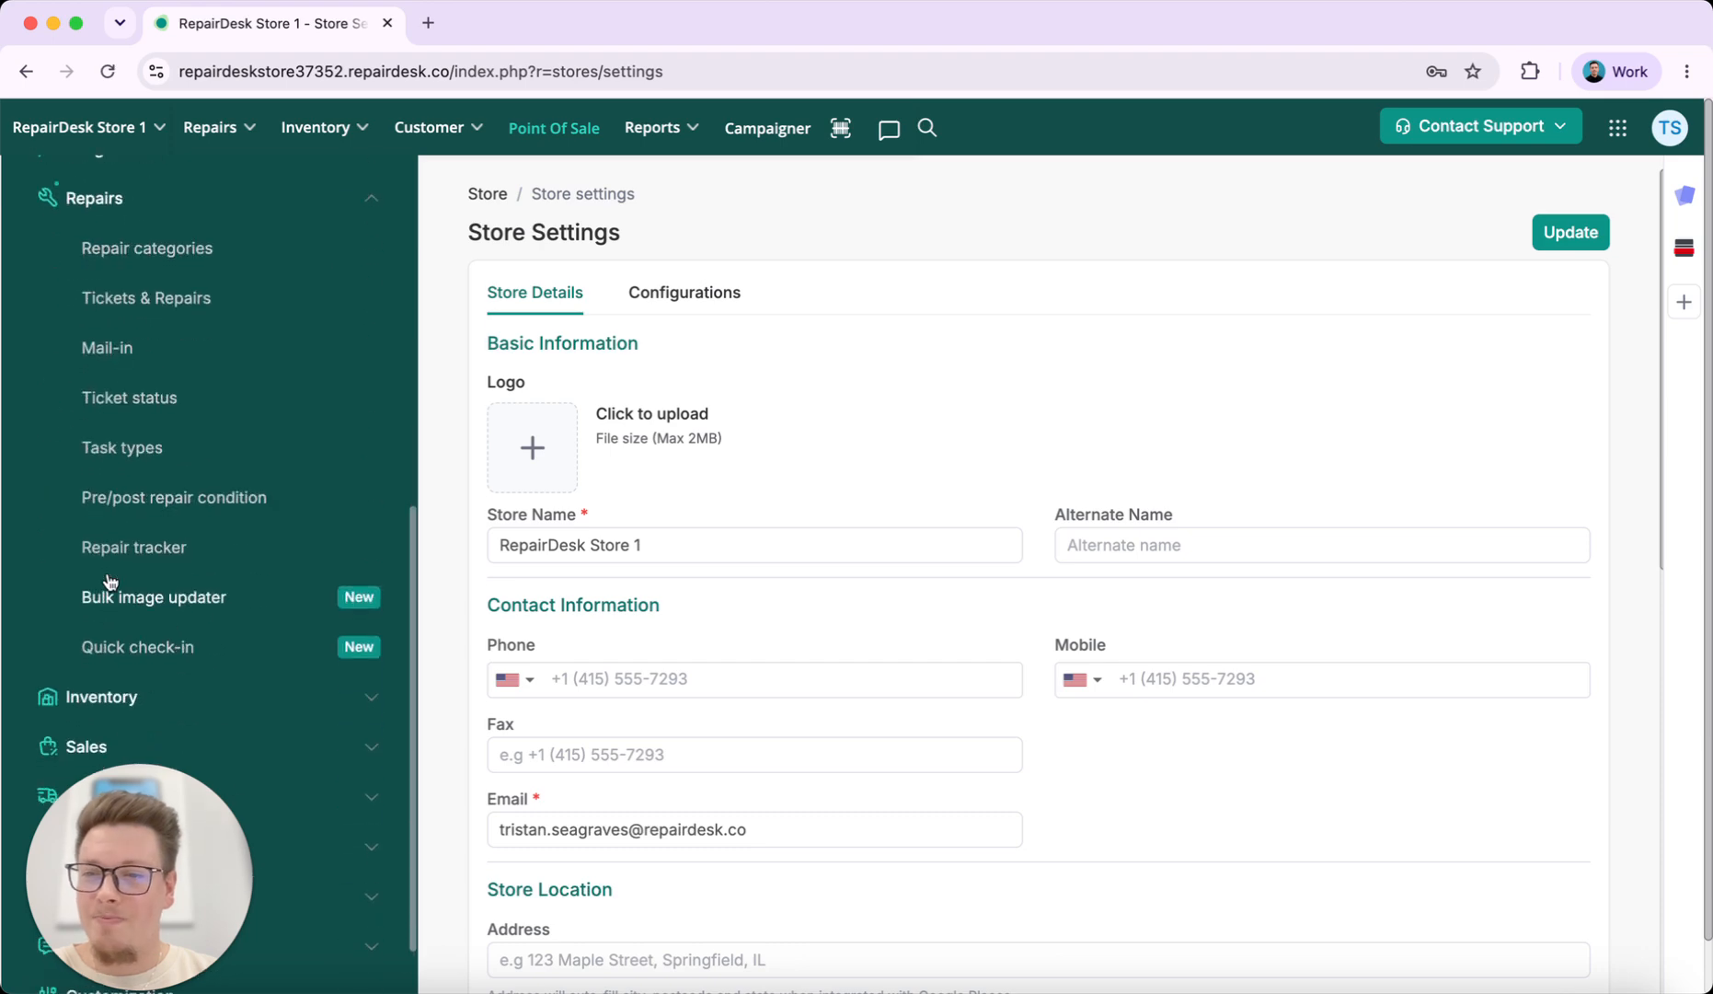
click(158, 649)
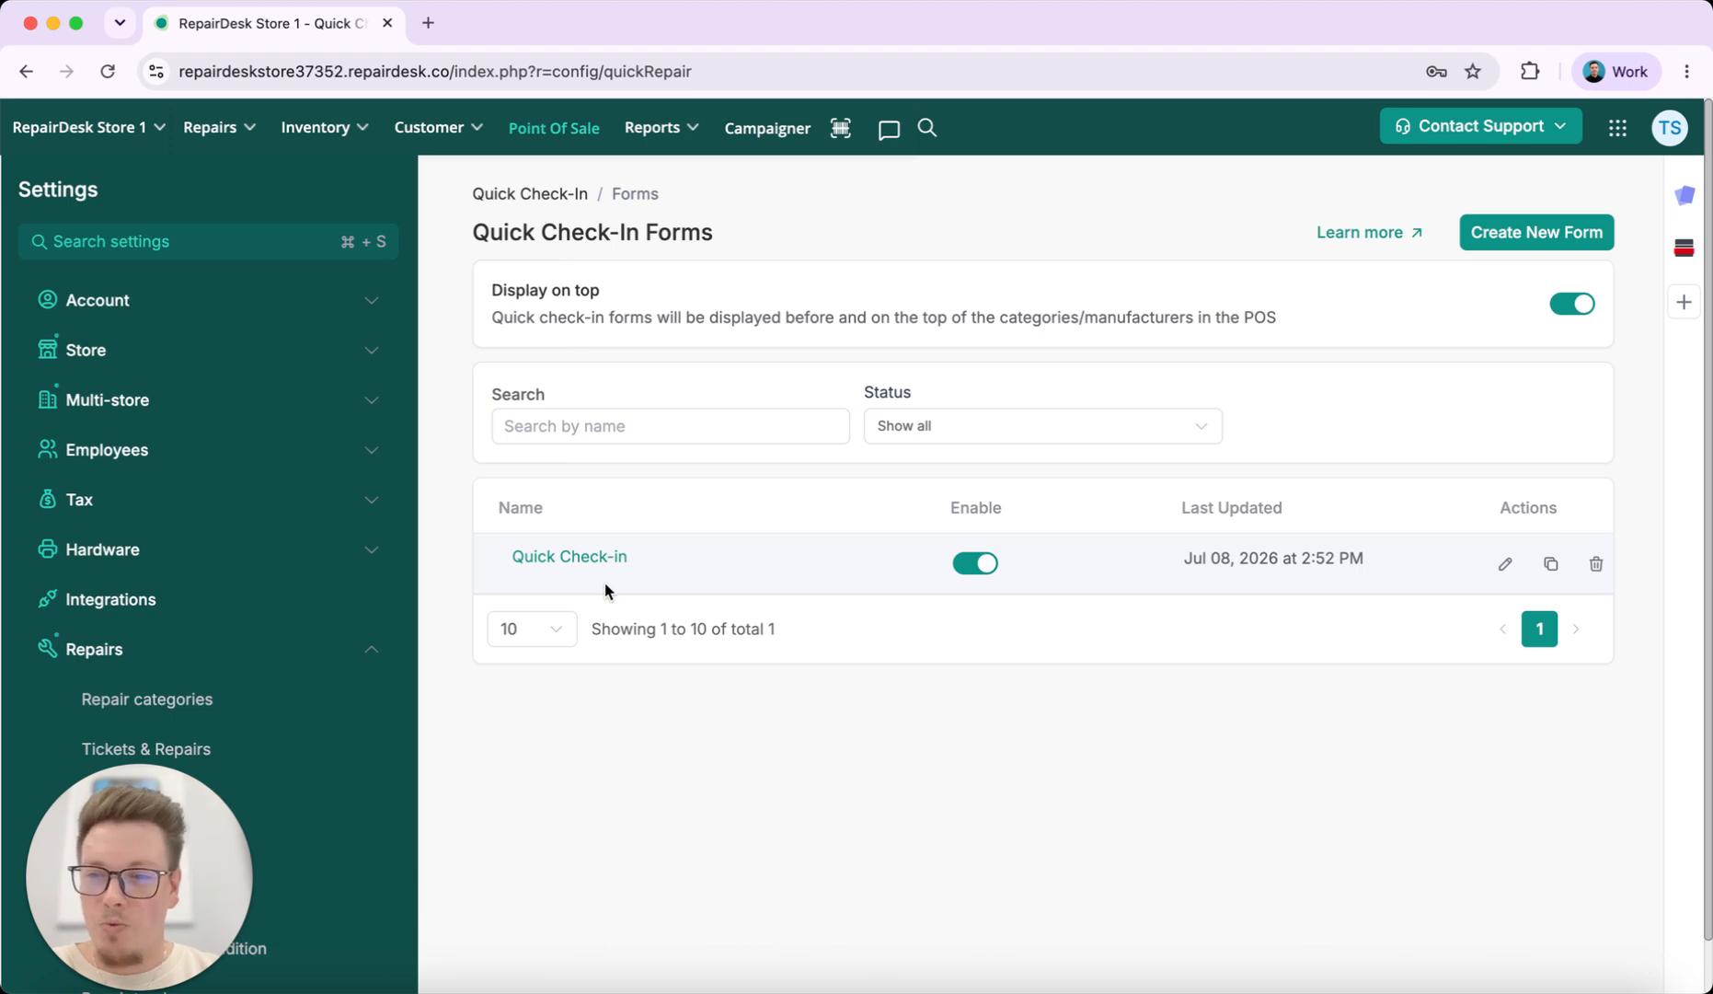
Open the Quick Check-in form in the form editor and scroll through its preview
click(1507, 562)
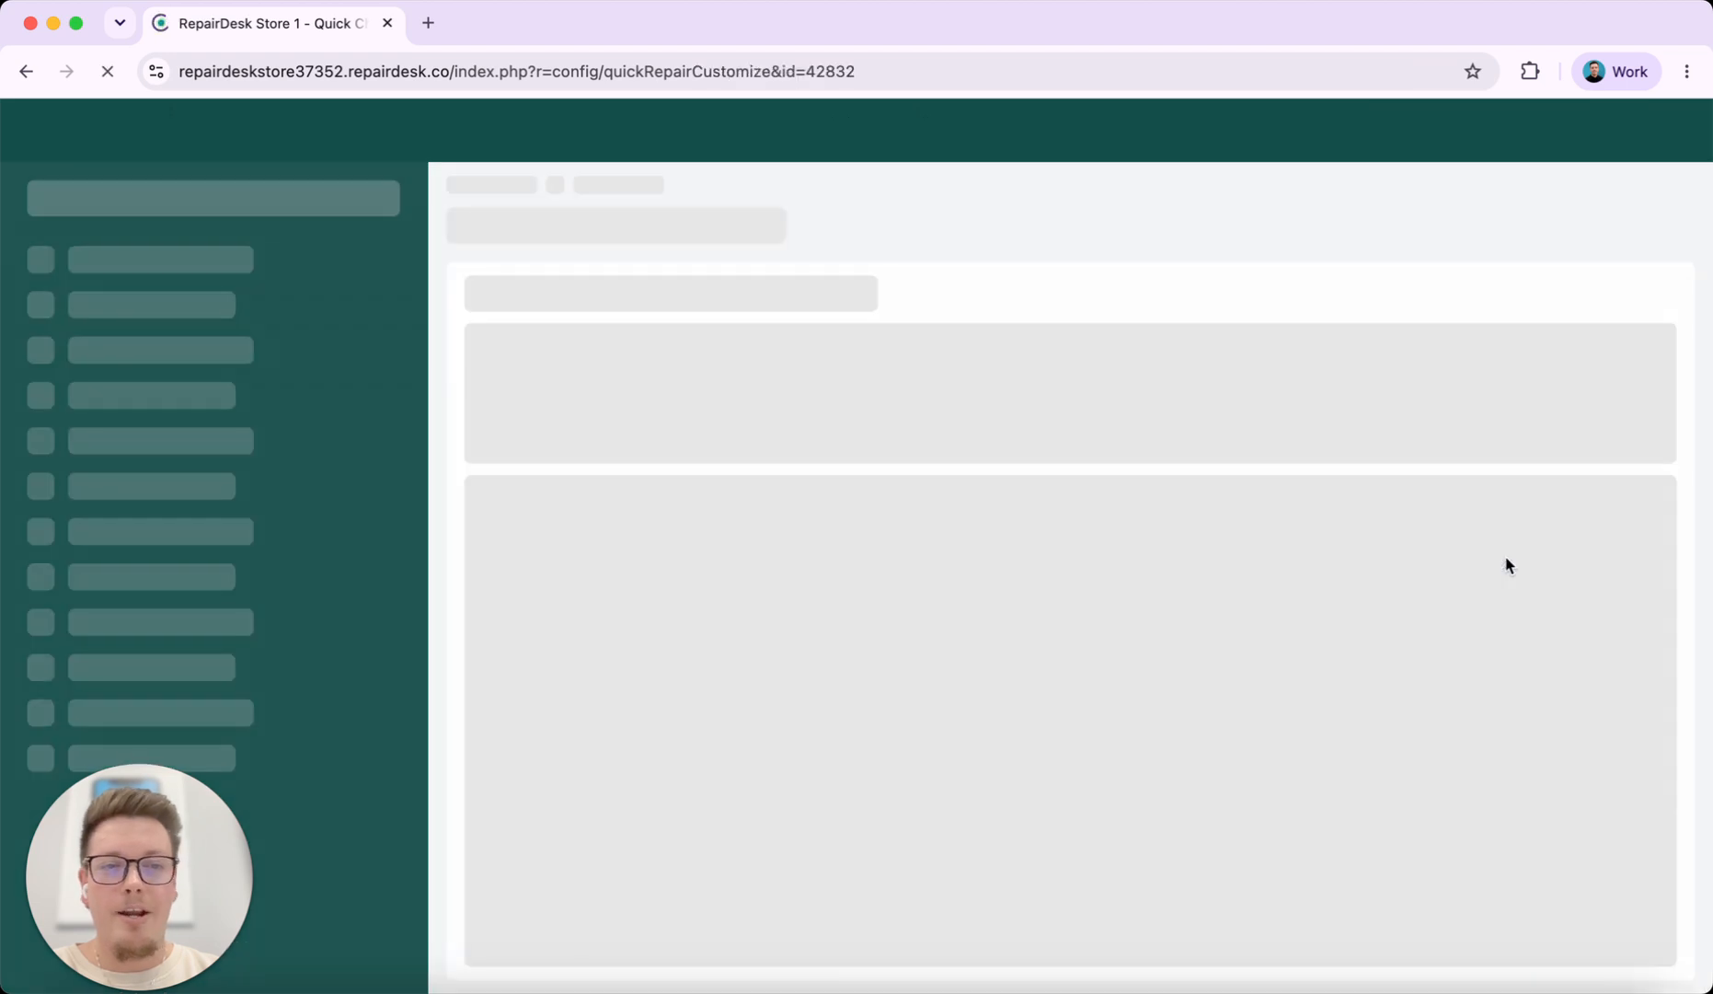
scroll(956, 621, down, 2)
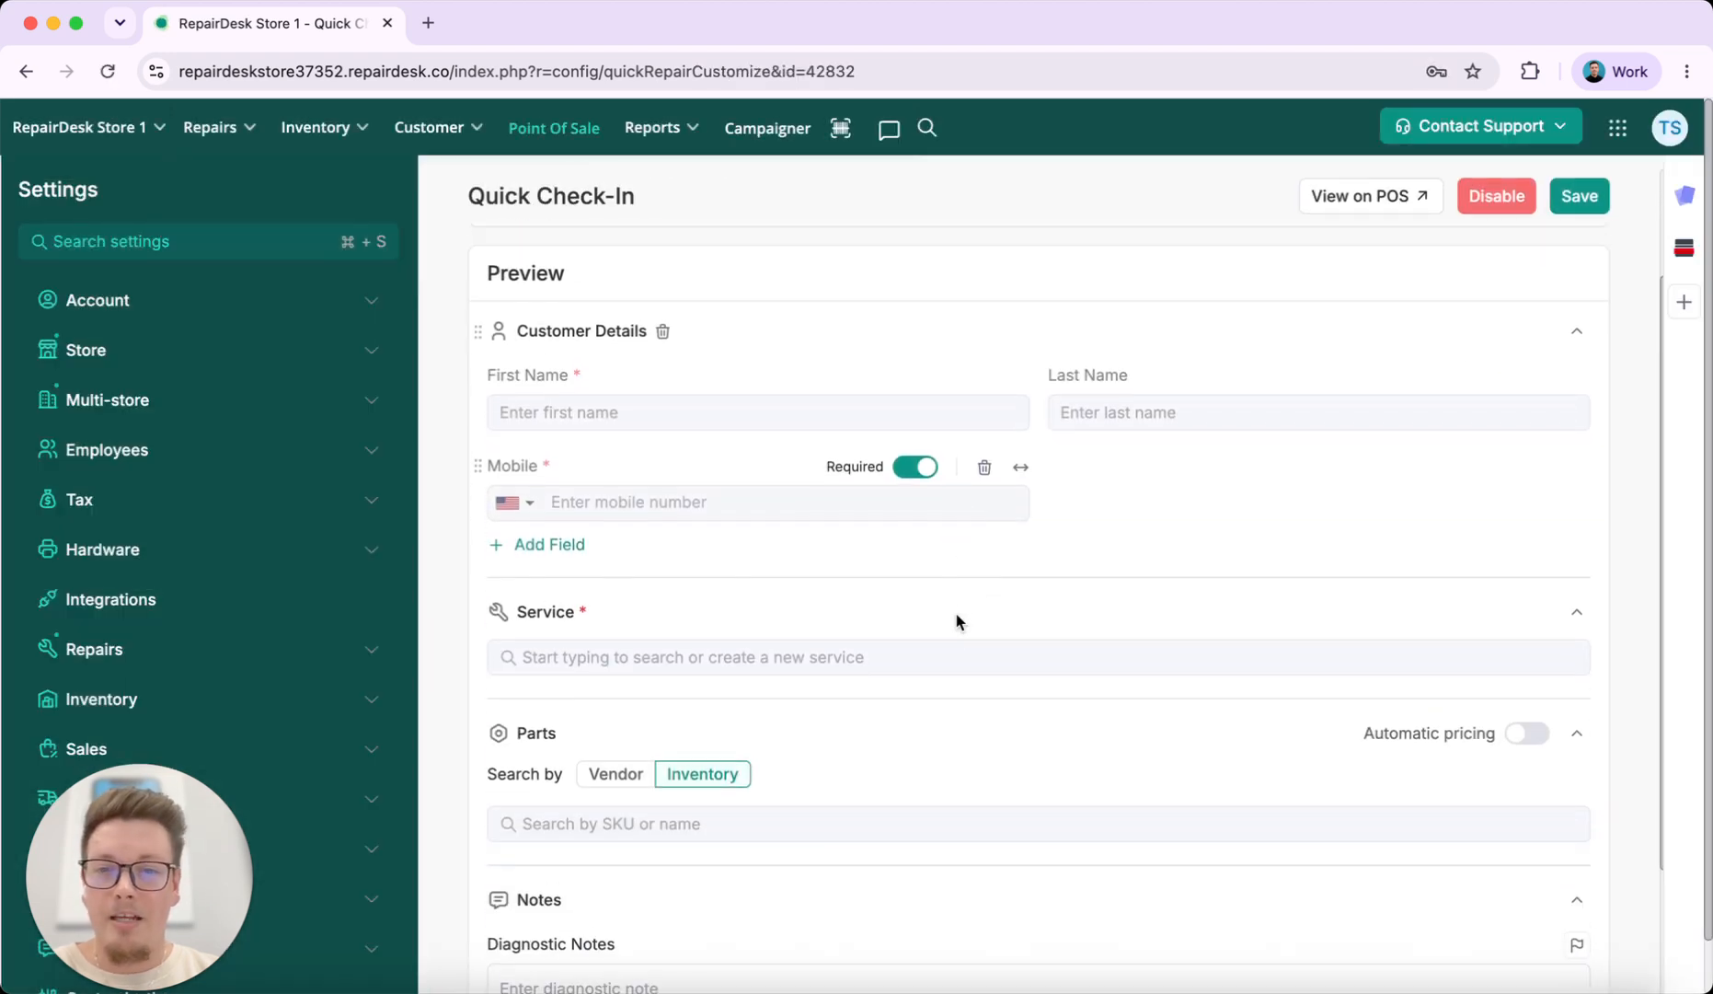
scroll(956, 621, down, 3)
Review the Add Sections checklist and close it without changes
click(1015, 927)
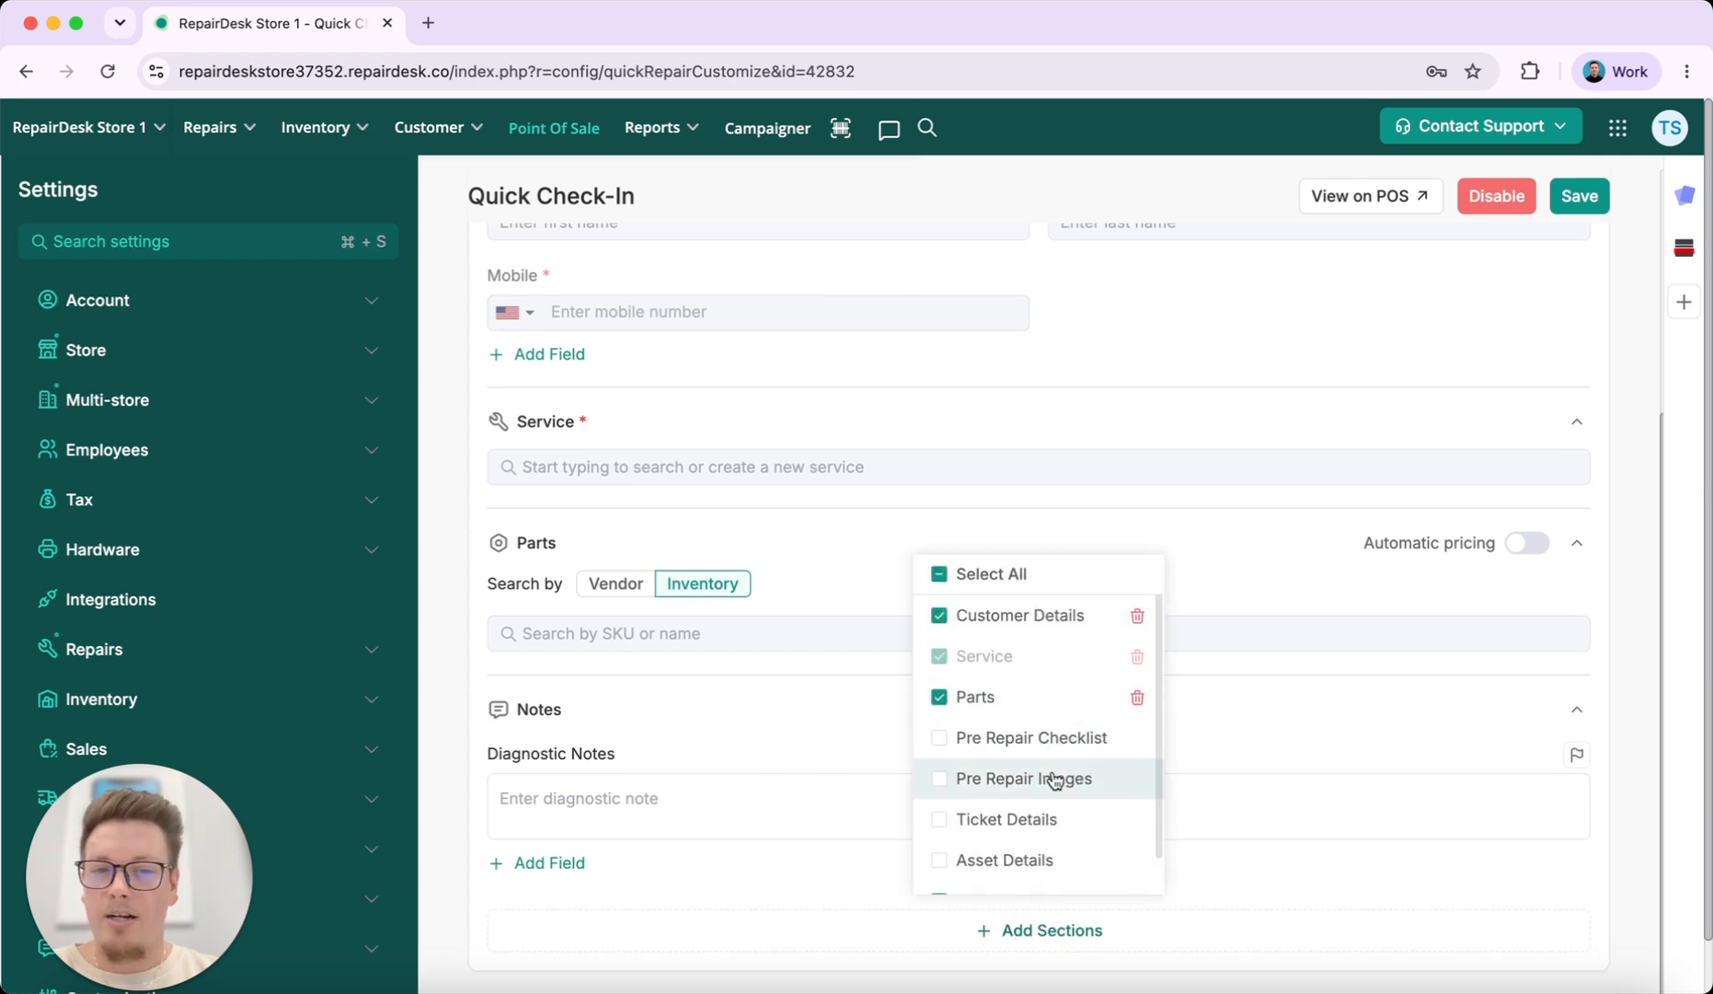
scroll(1070, 788, down, 1)
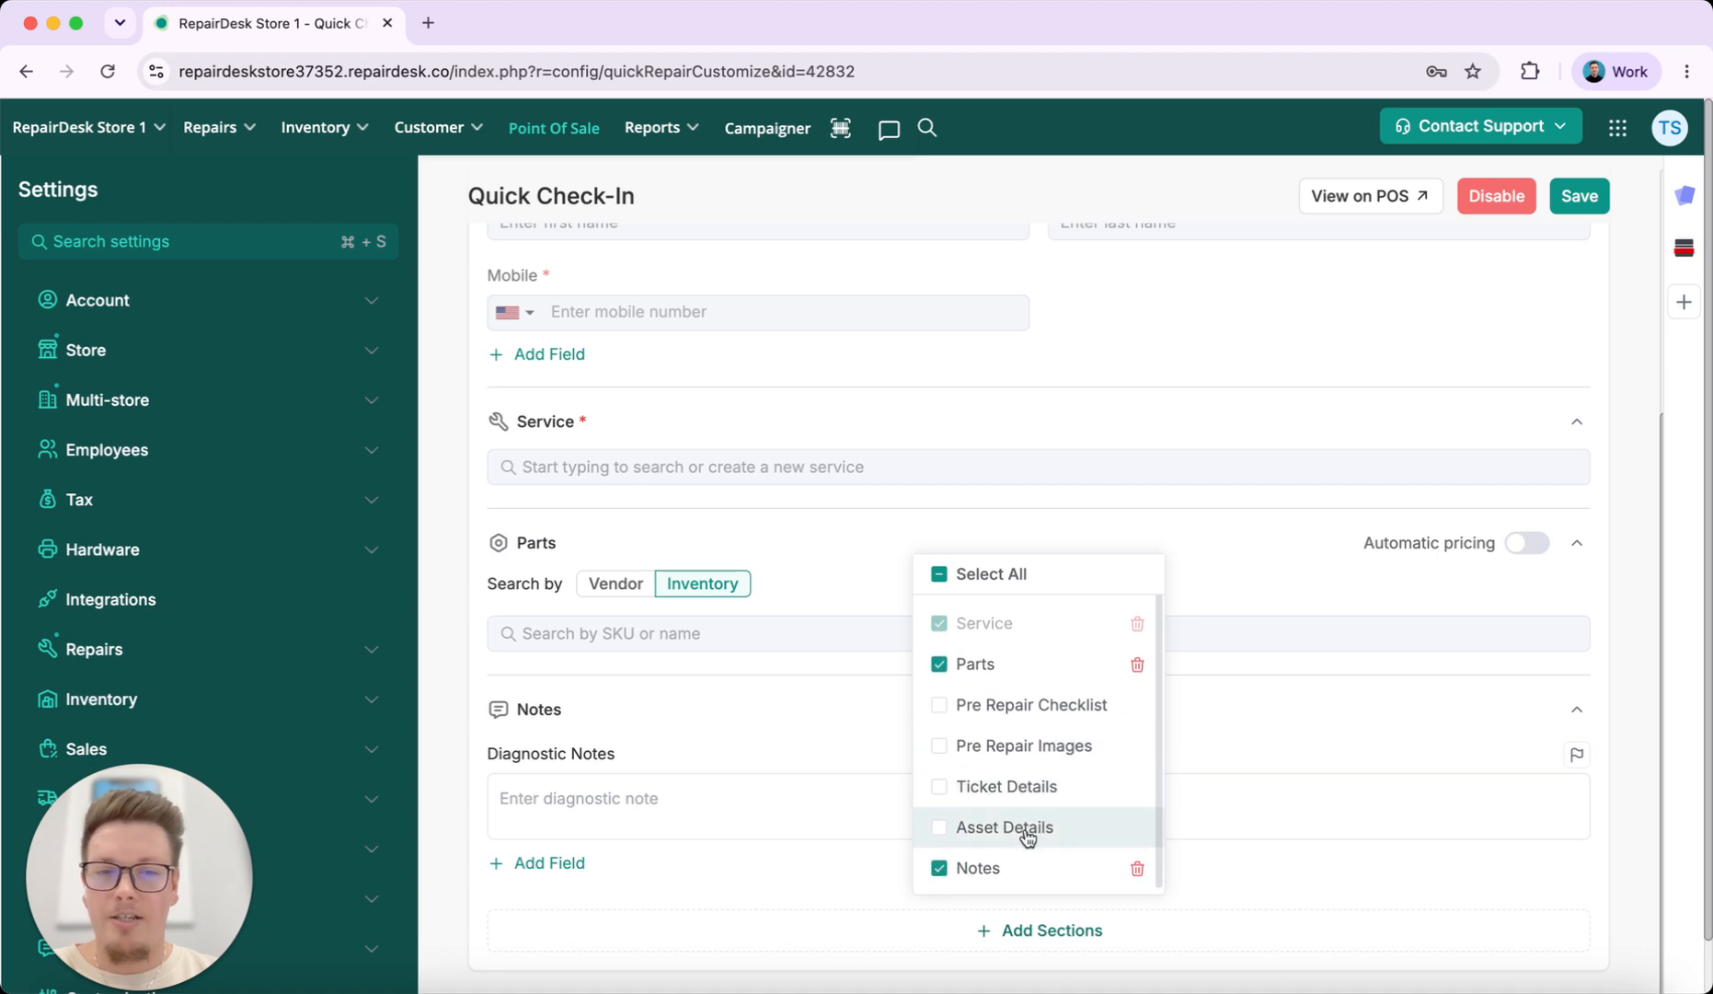
scroll(1028, 836, up, 1)
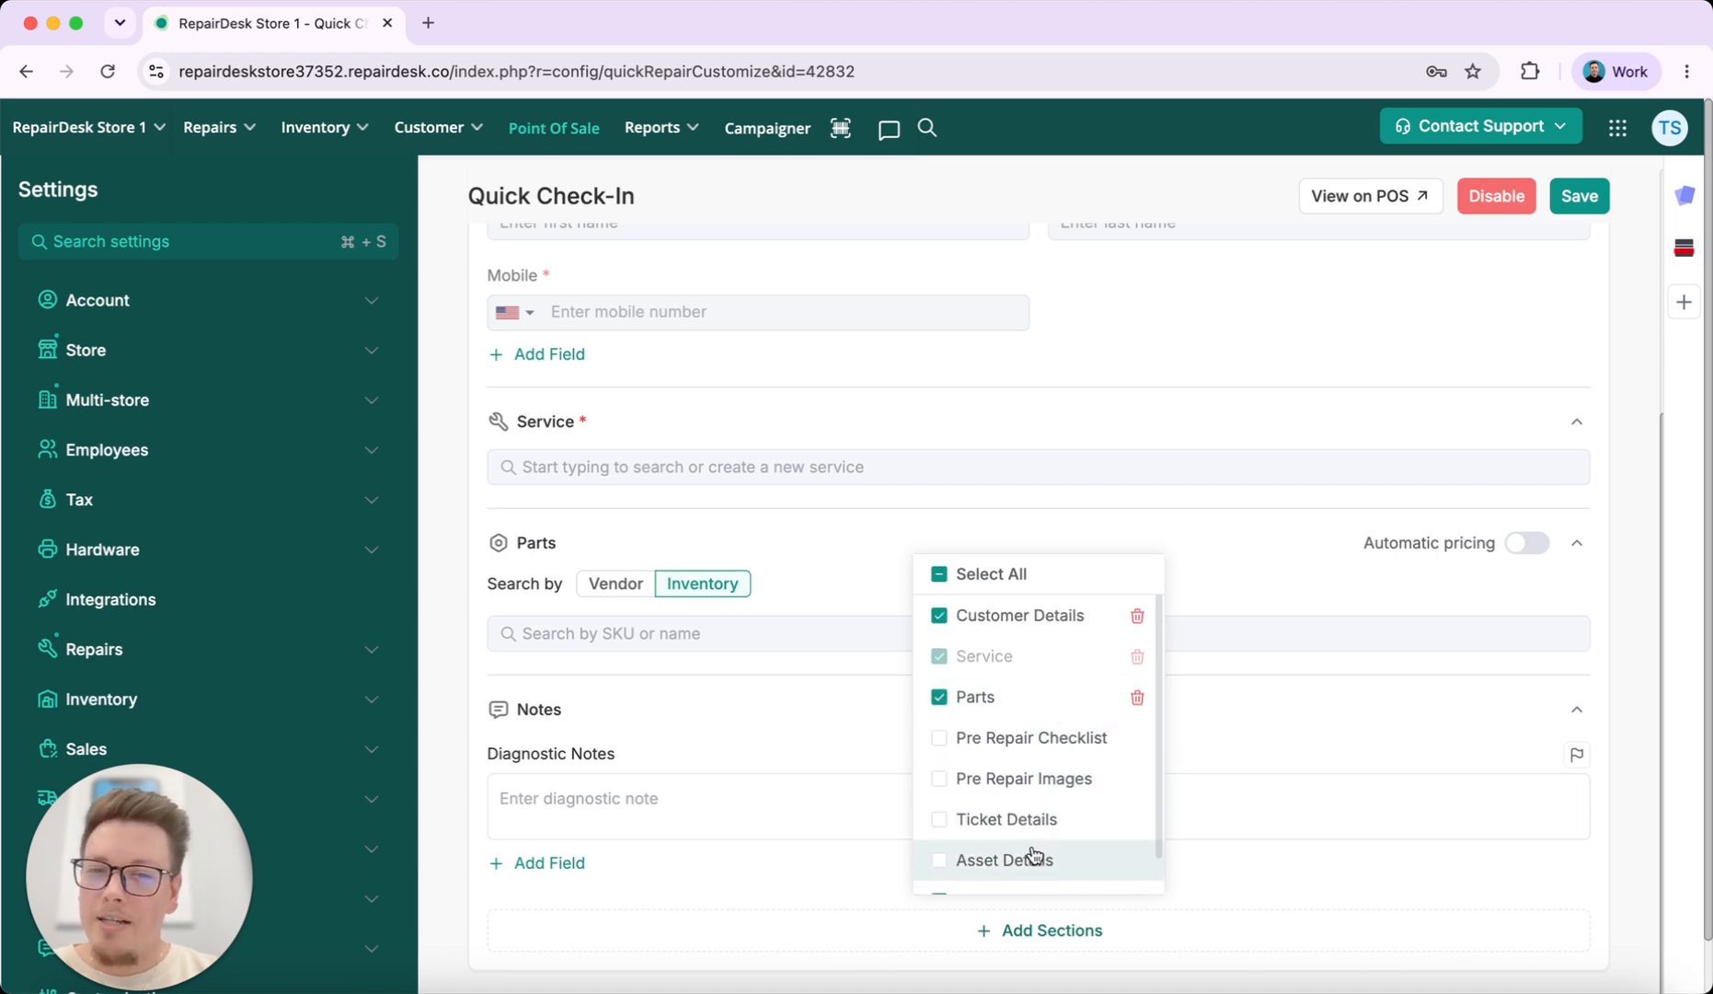
scroll(1042, 791, down, 1)
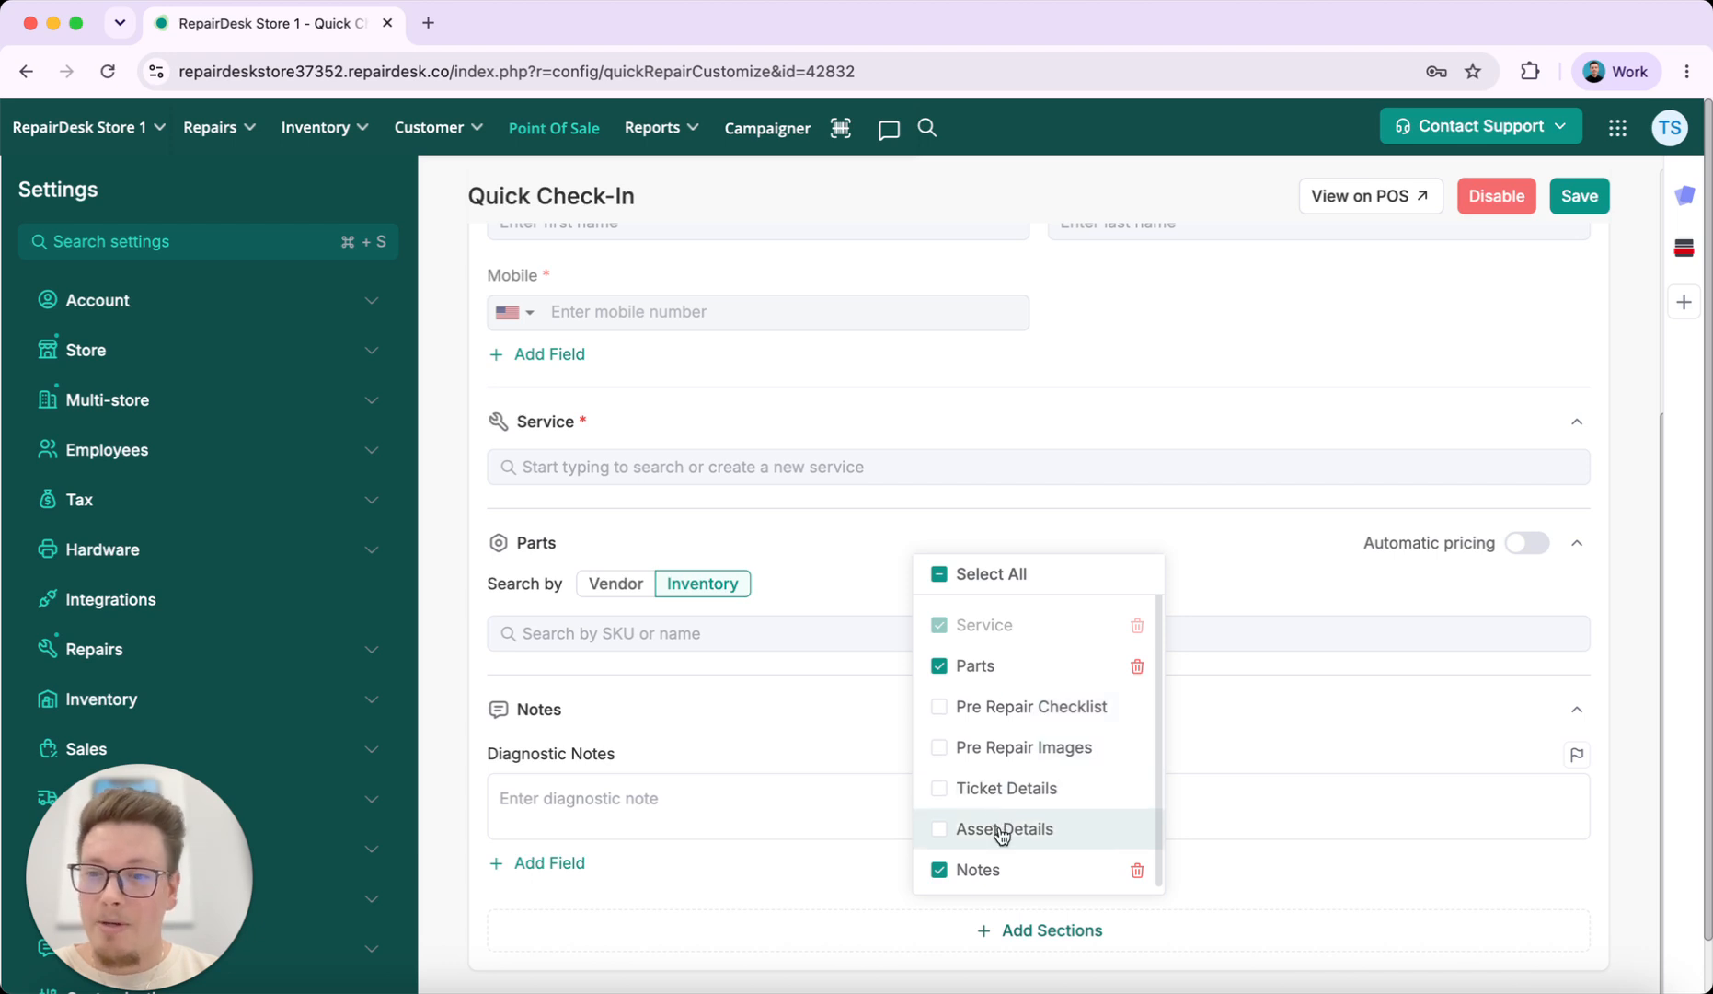
click(1633, 577)
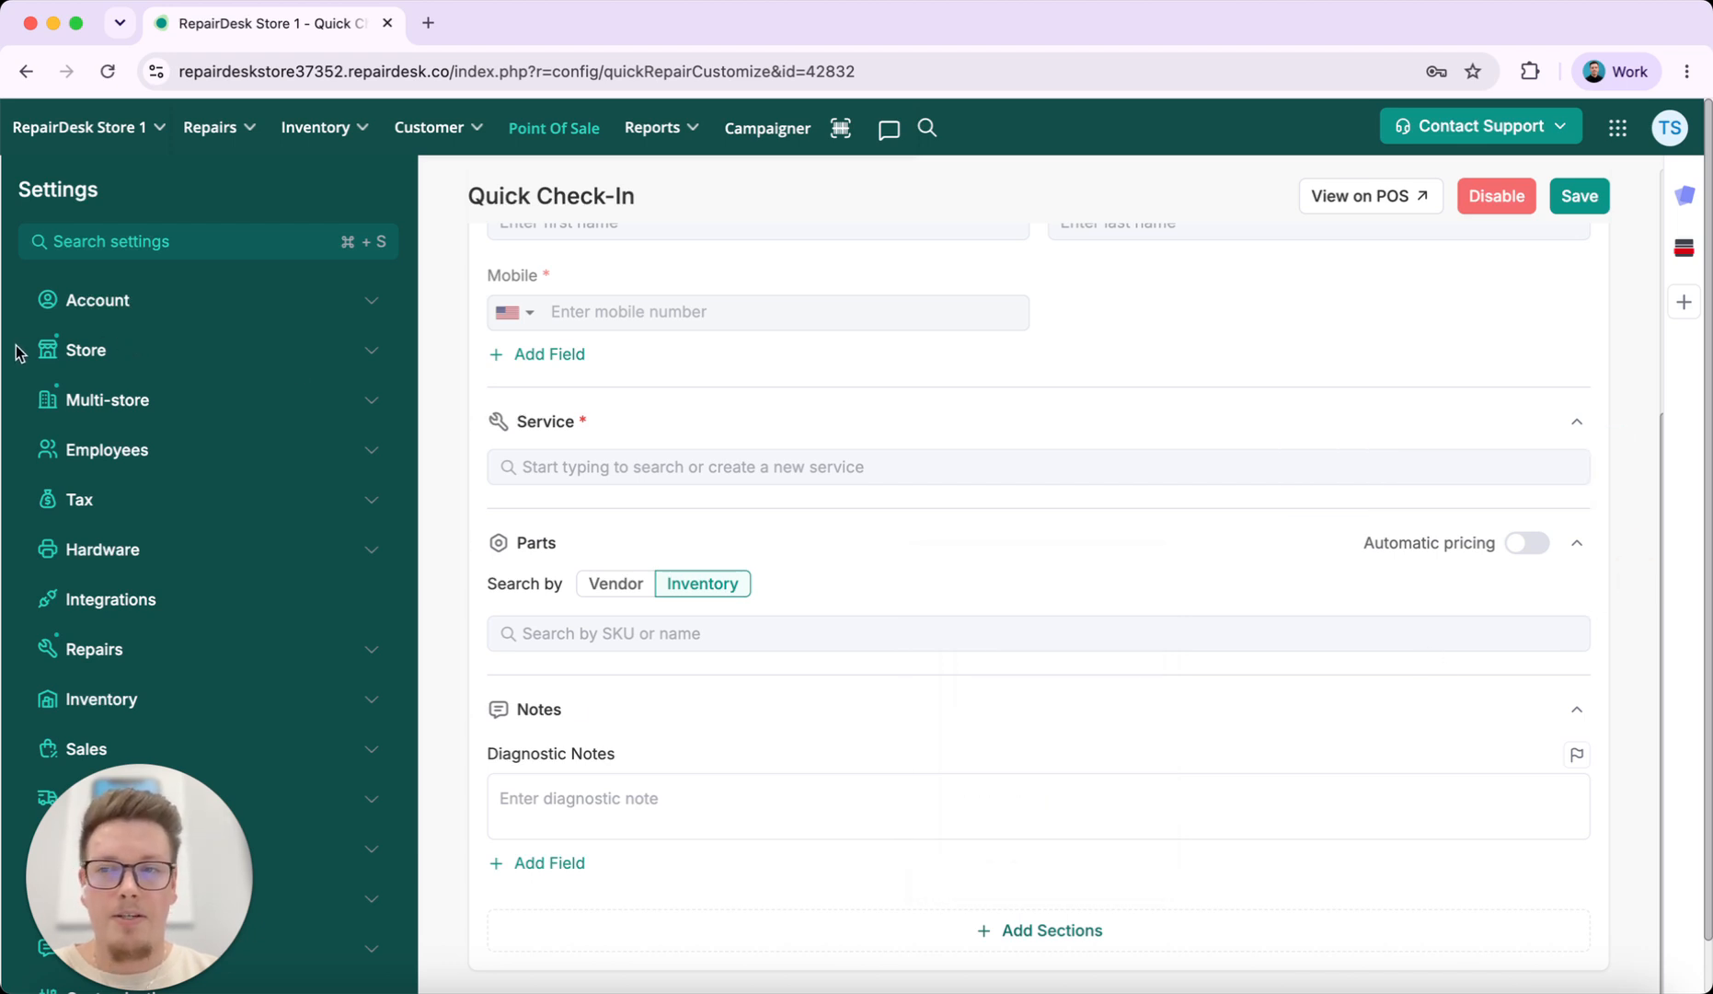
scroll(737, 451, up, 2)
scroll(737, 450, up, 1)
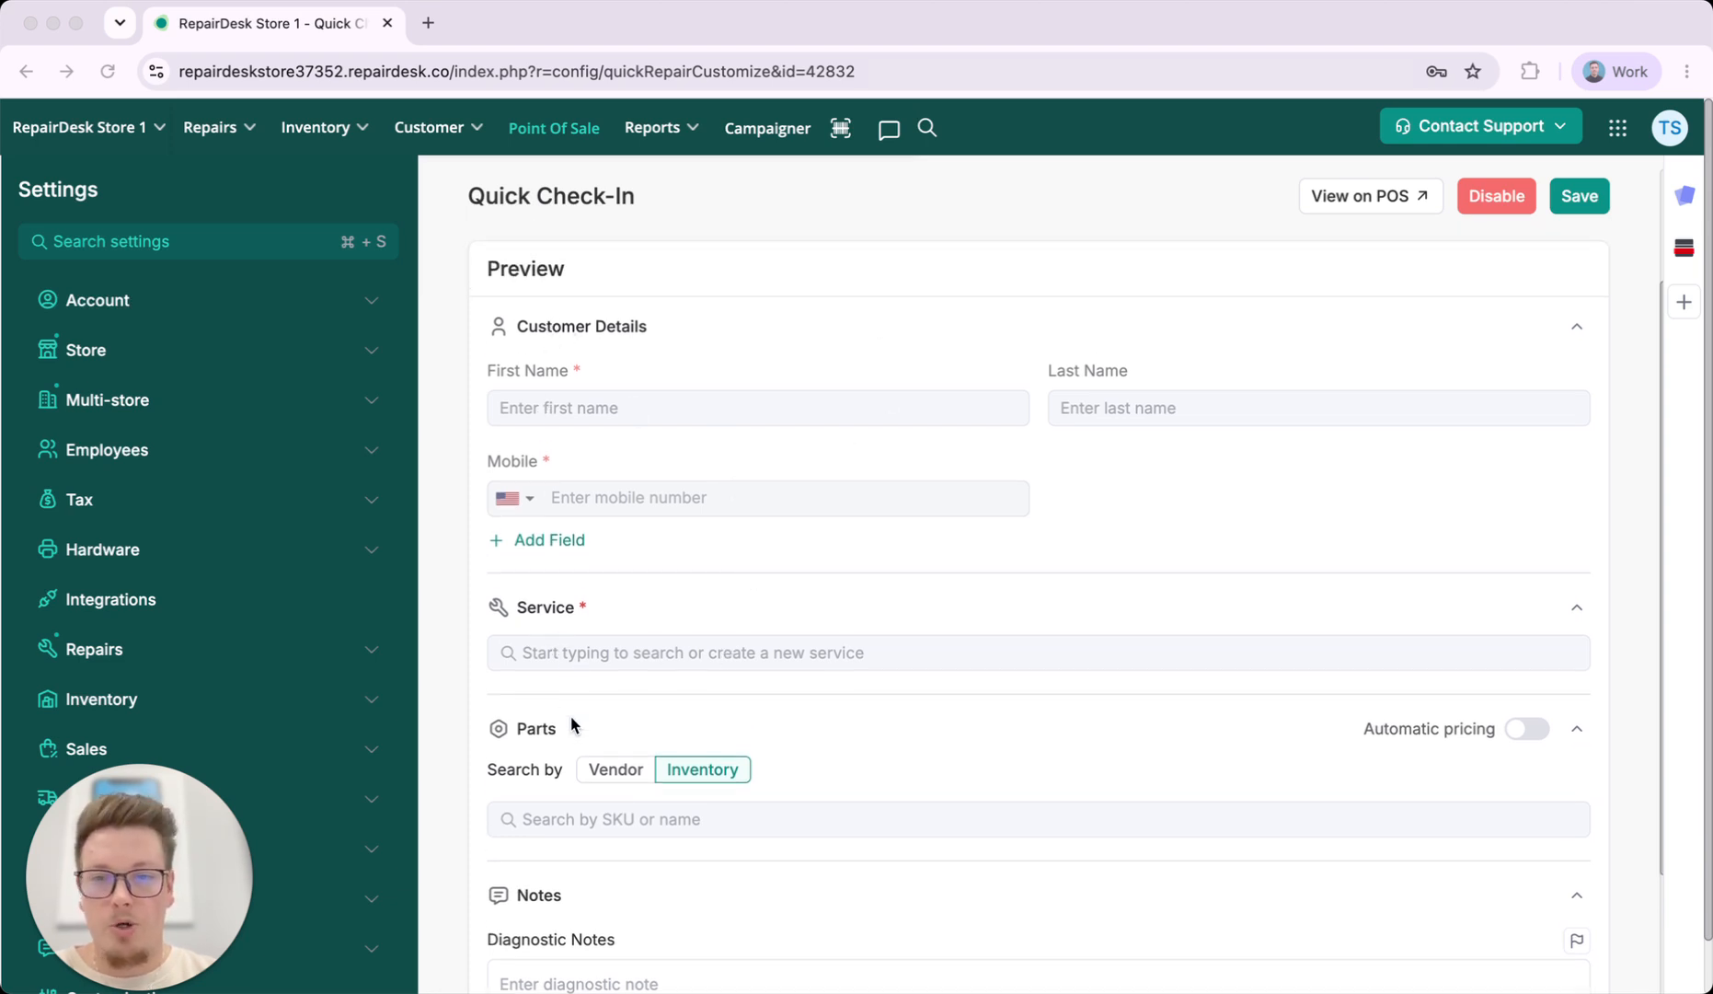
scroll(575, 717, down, 3)
scroll(578, 416, up, 3)
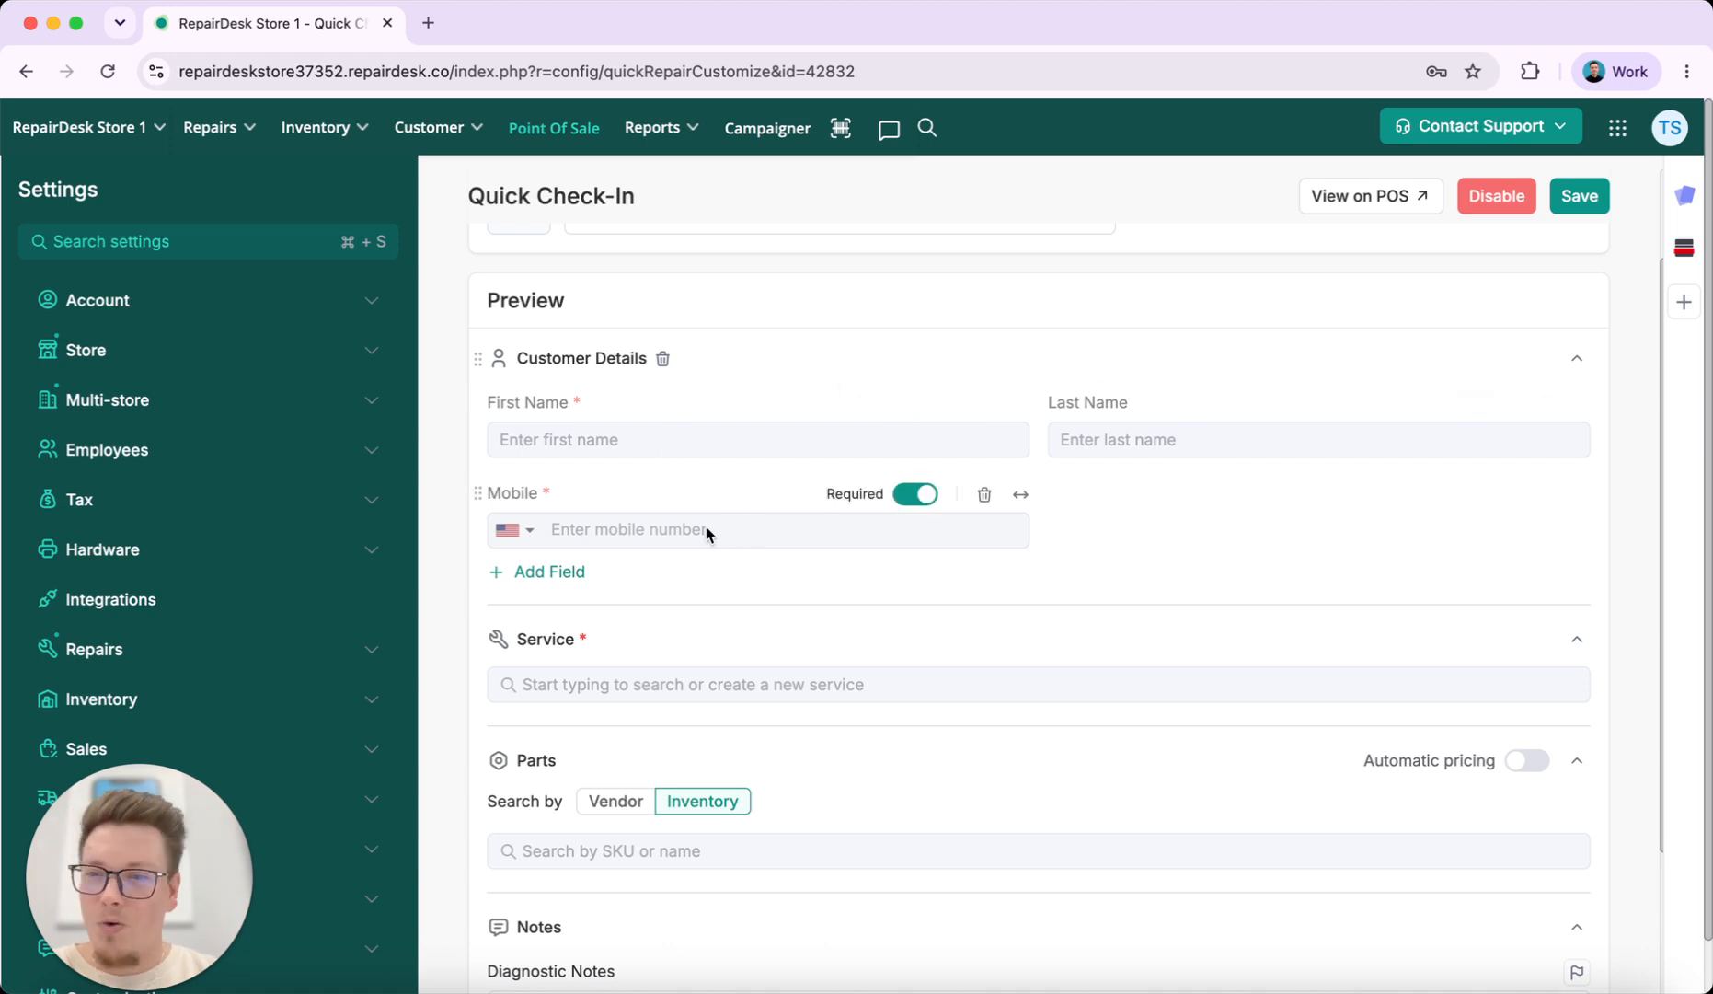
Add optional Email and Postcode fields to the form's customer details
click(563, 572)
scroll(592, 817, down, 10)
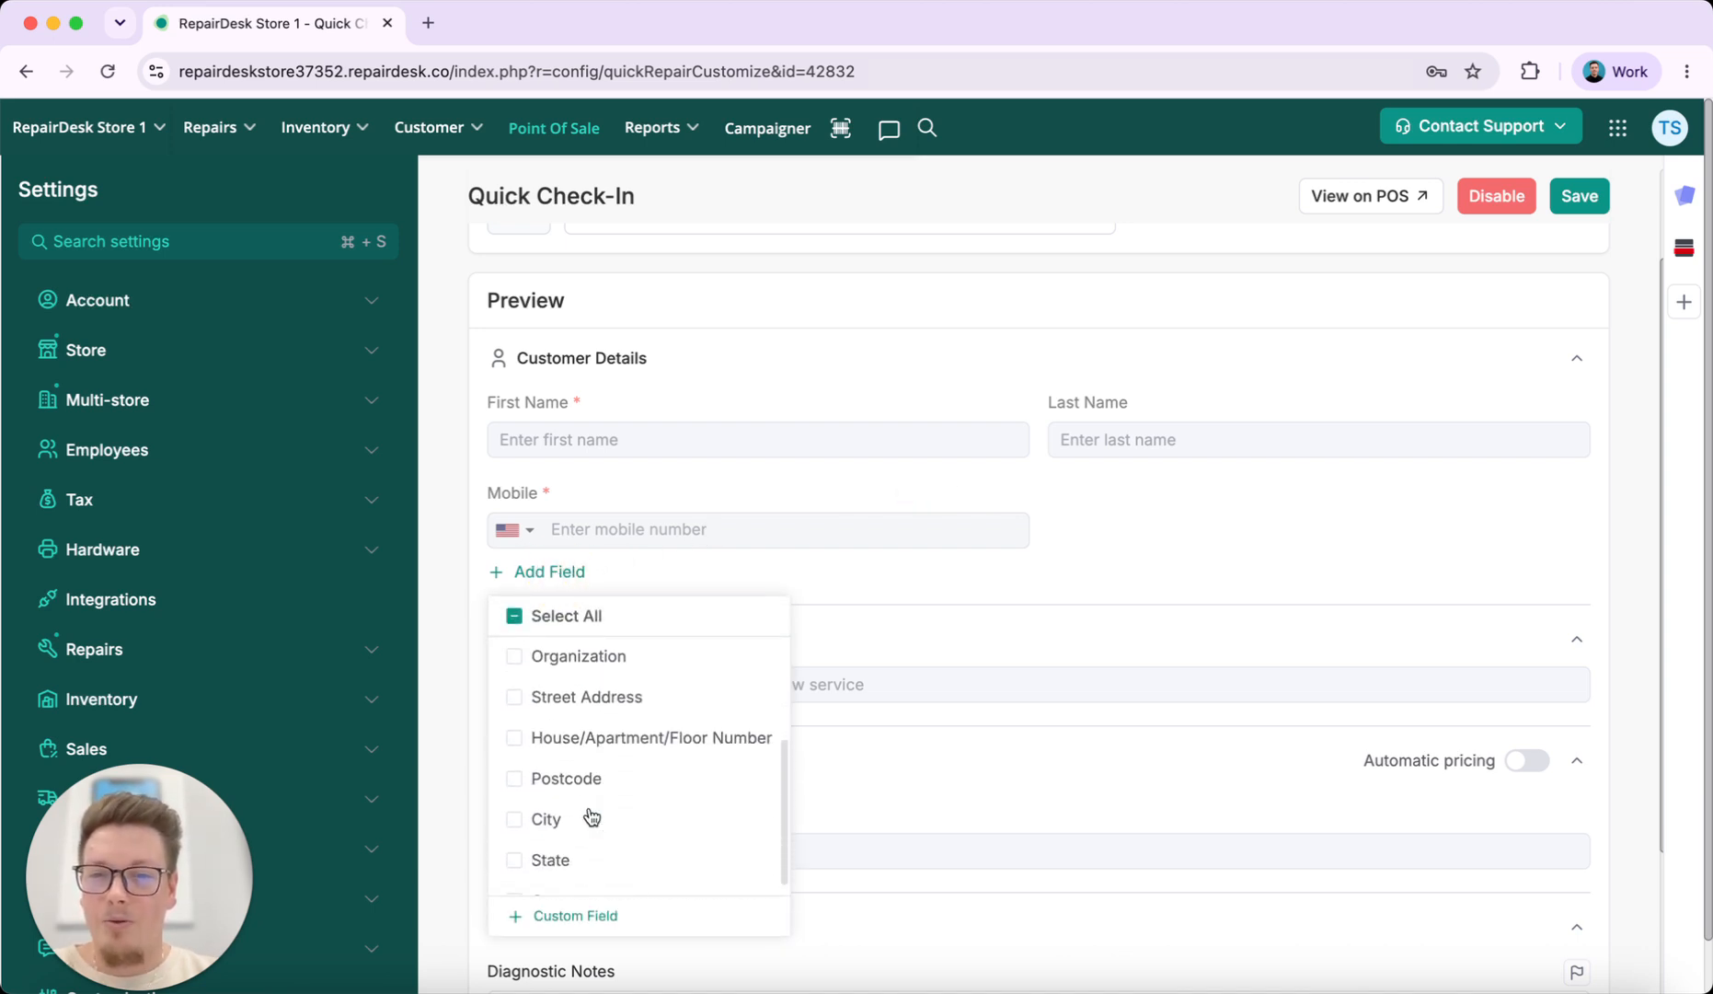
scroll(592, 816, up, 10)
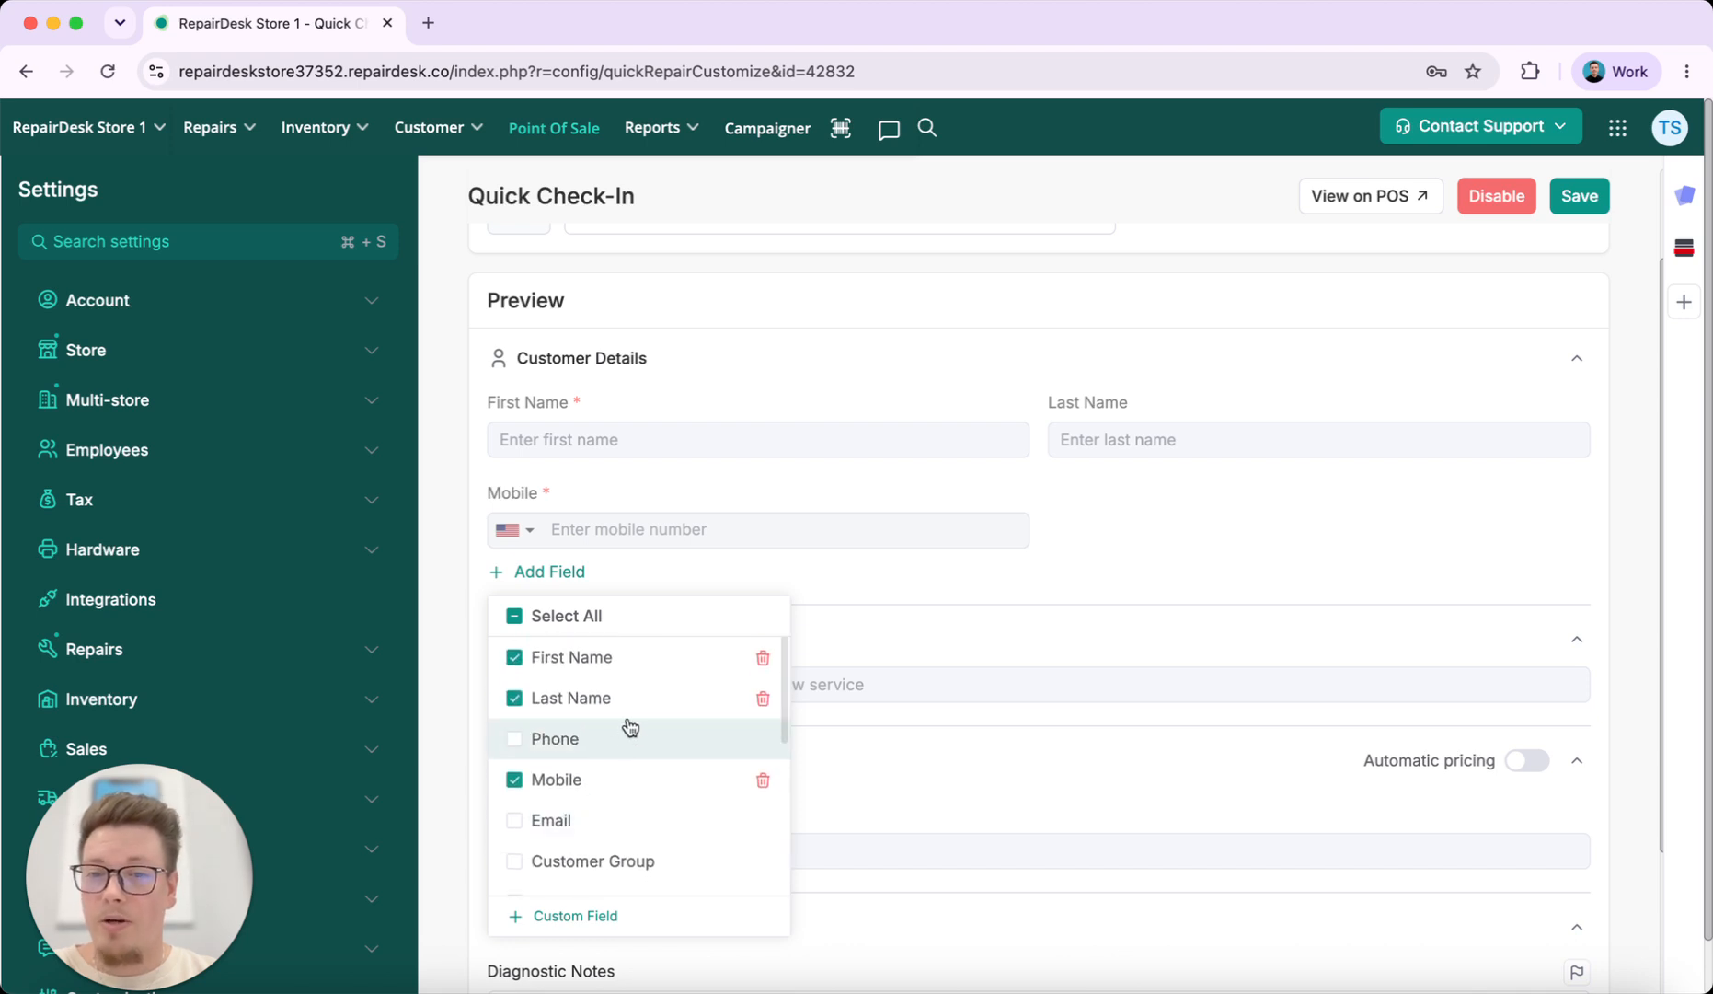
scroll(594, 852, down, 5)
scroll(596, 851, up, 5)
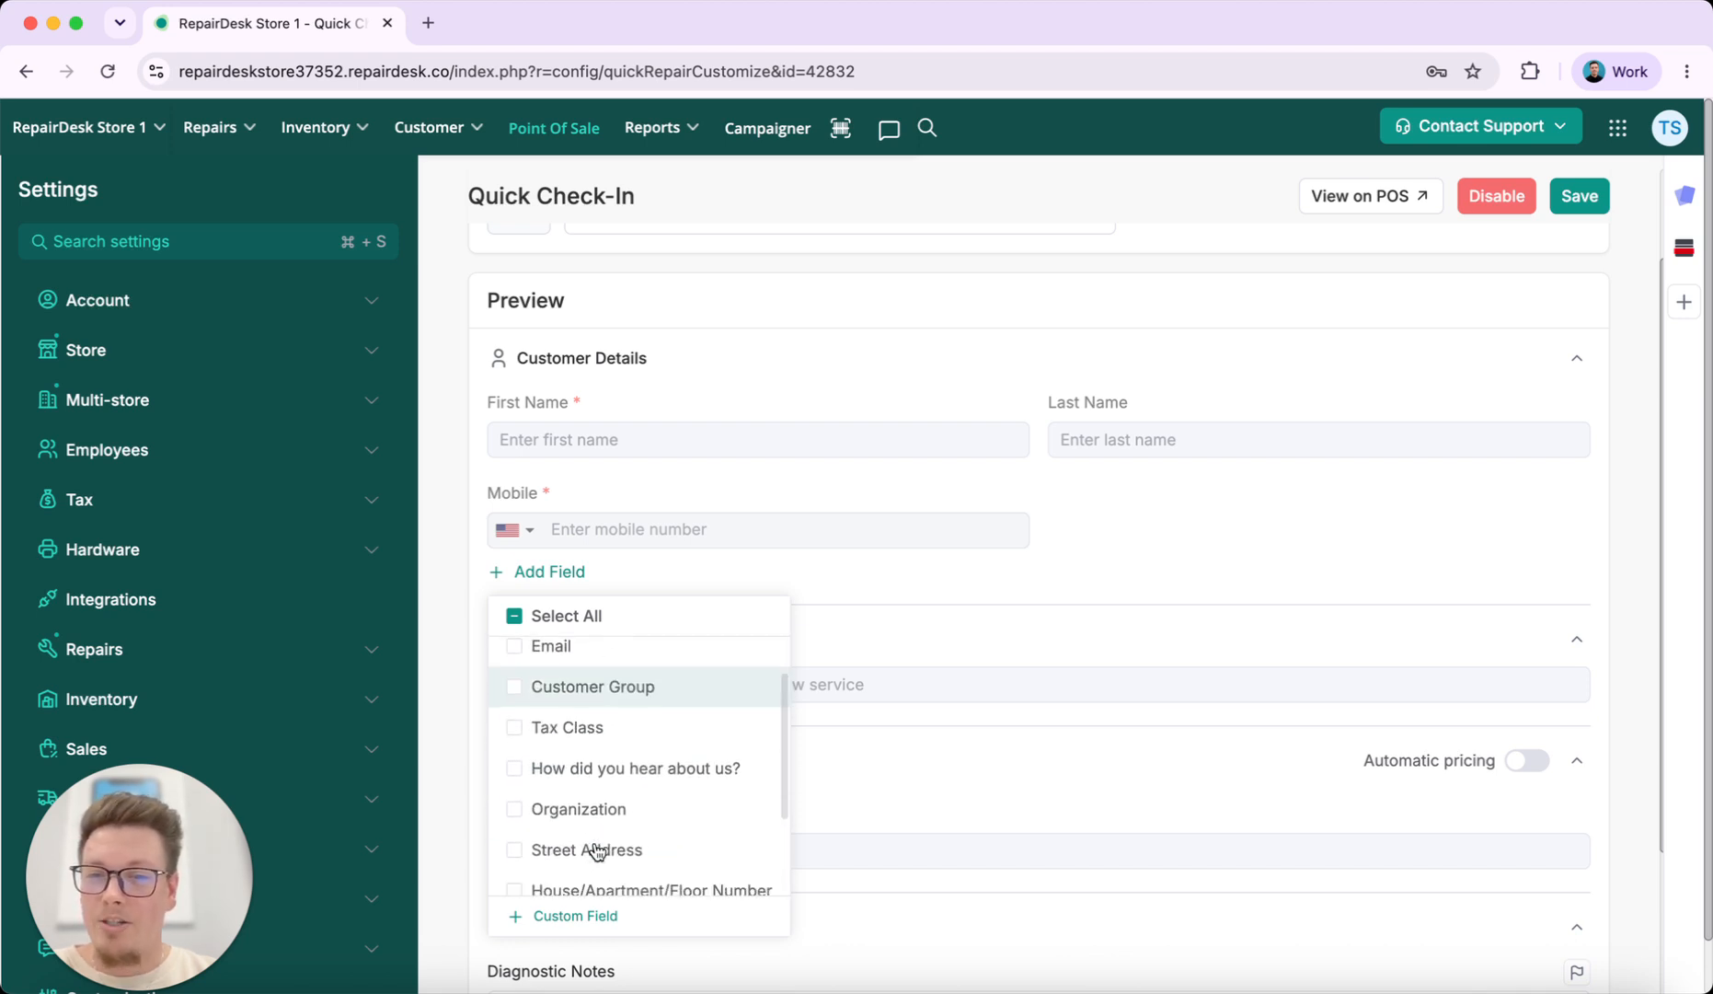
click(602, 709)
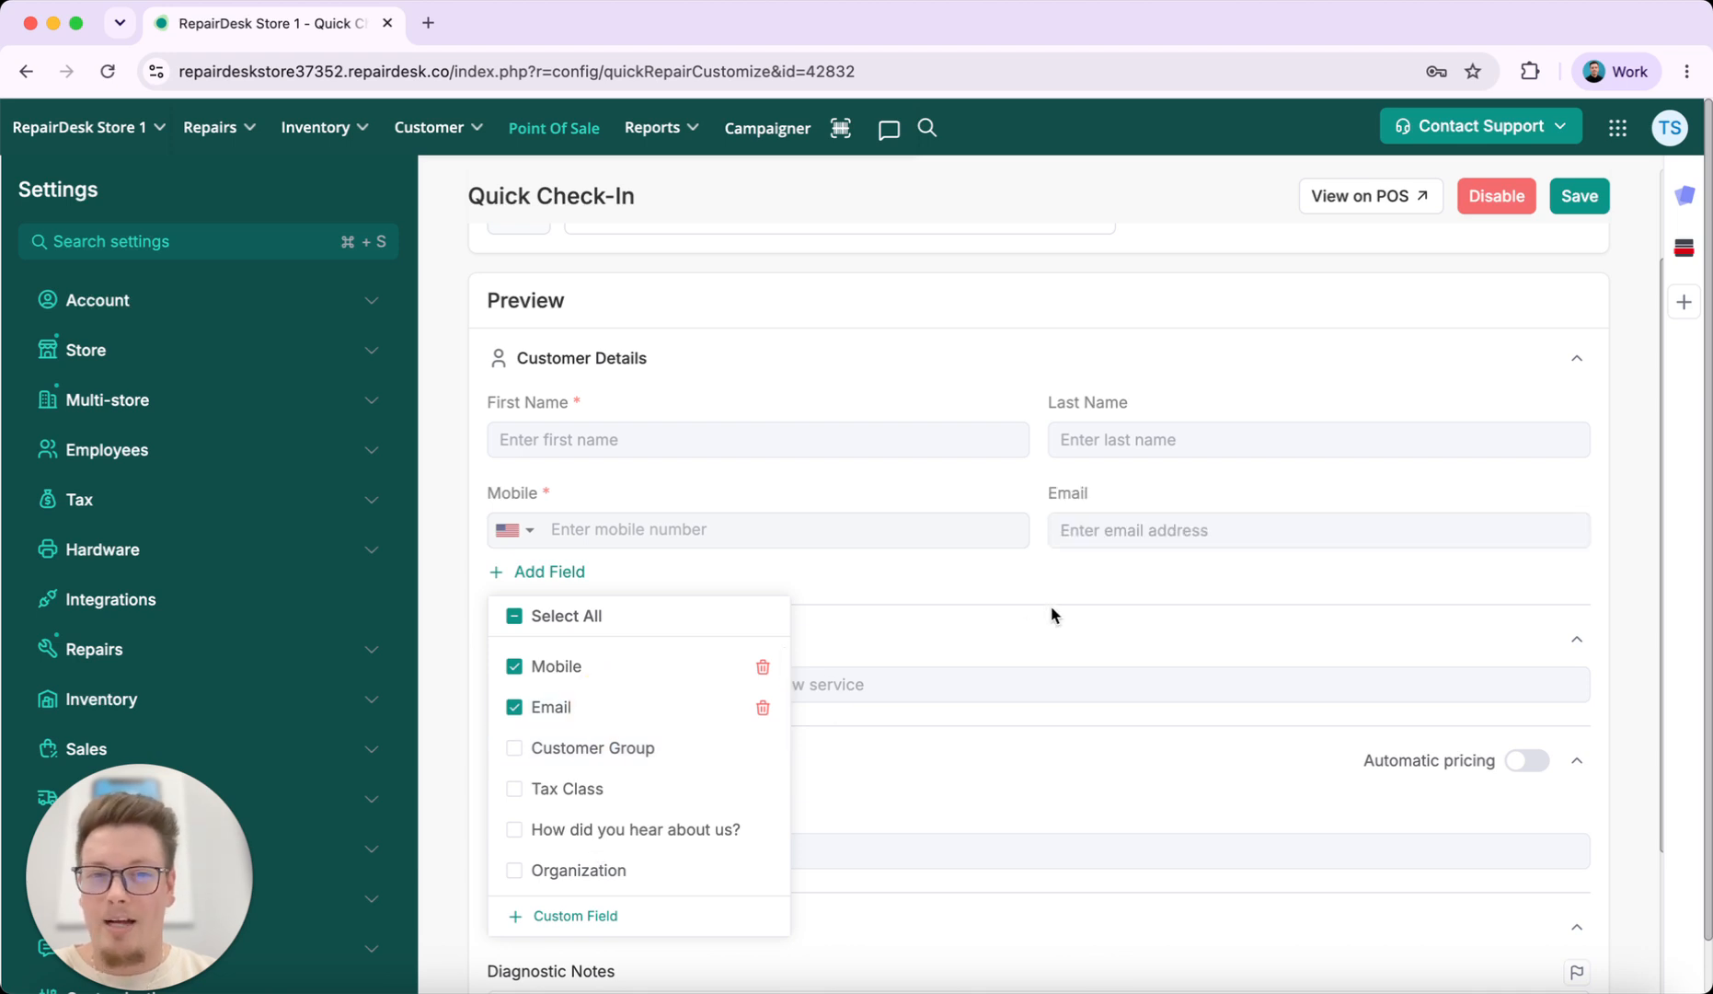
scroll(644, 803, down, 5)
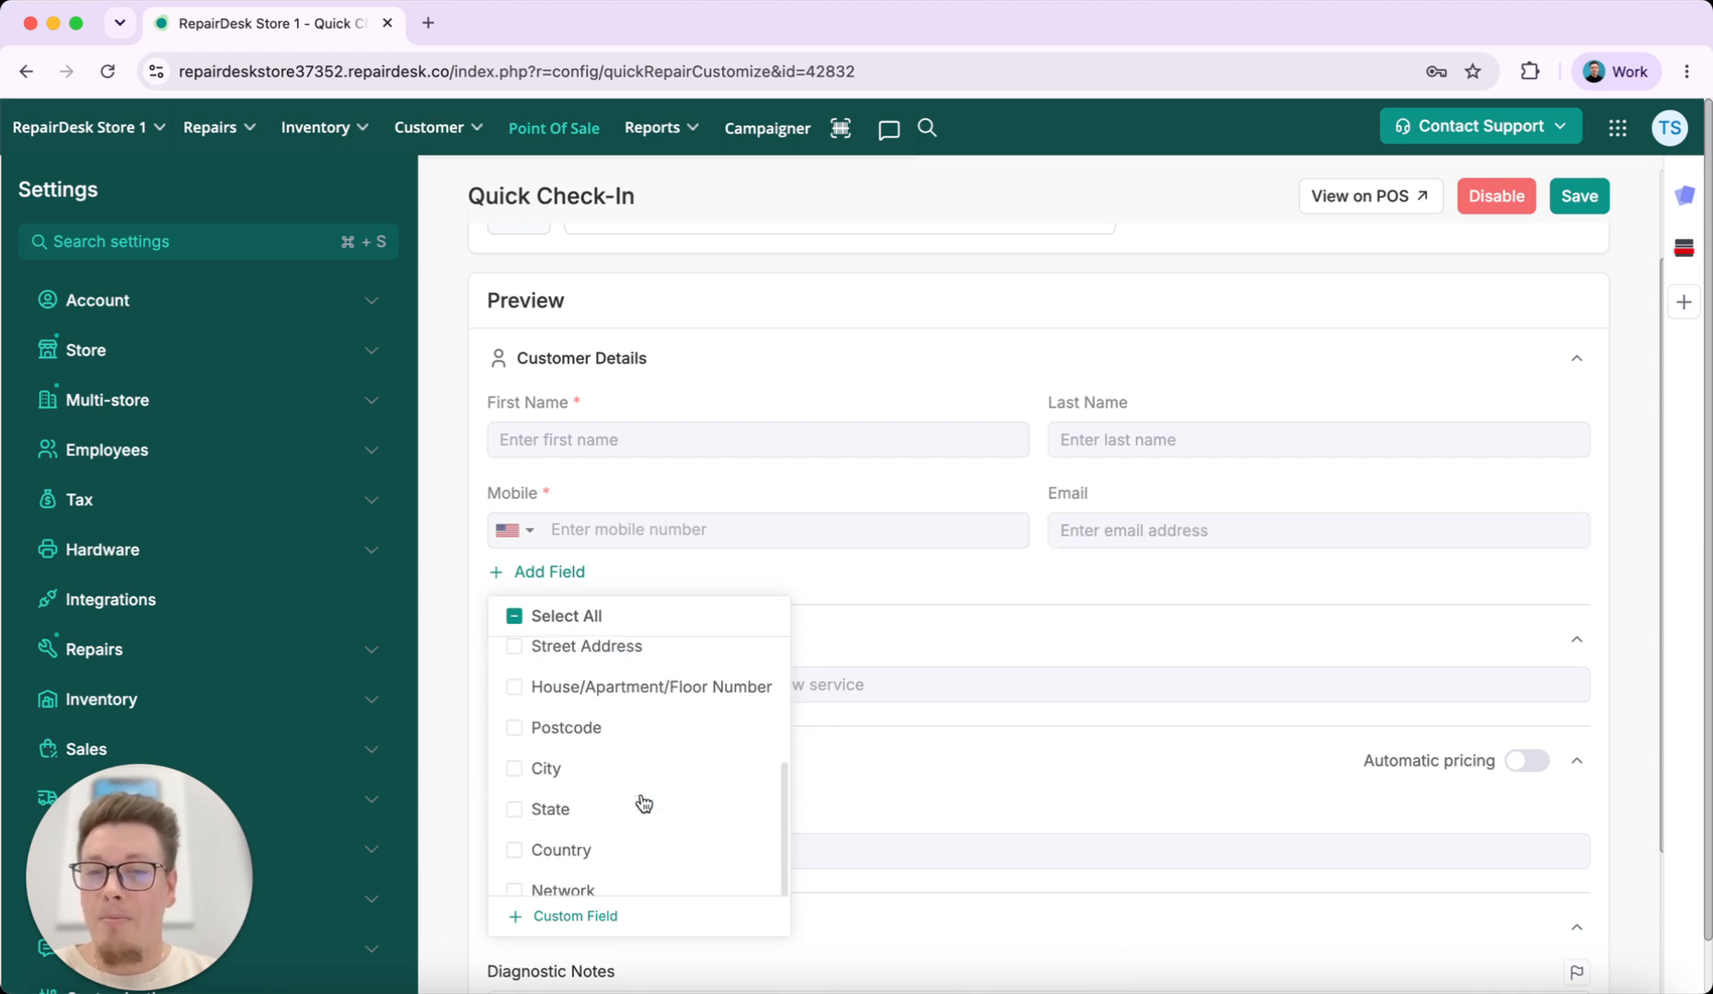
scroll(644, 804, up, 1)
scroll(644, 803, down, 1)
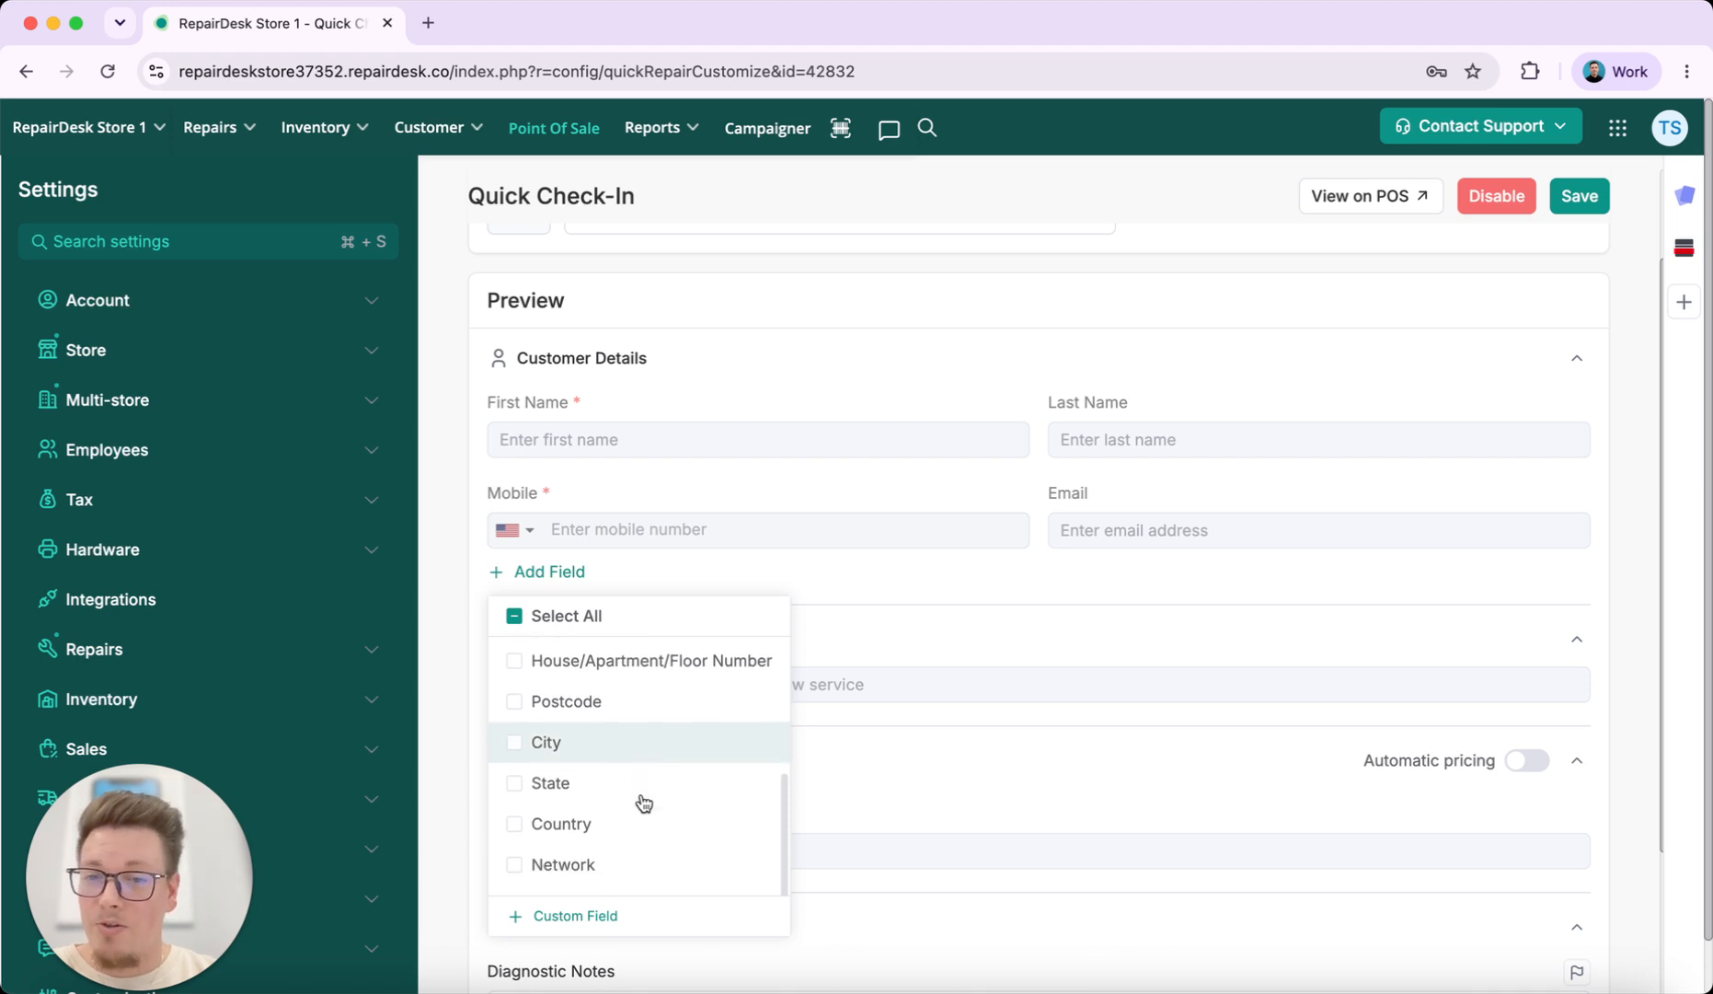
click(642, 714)
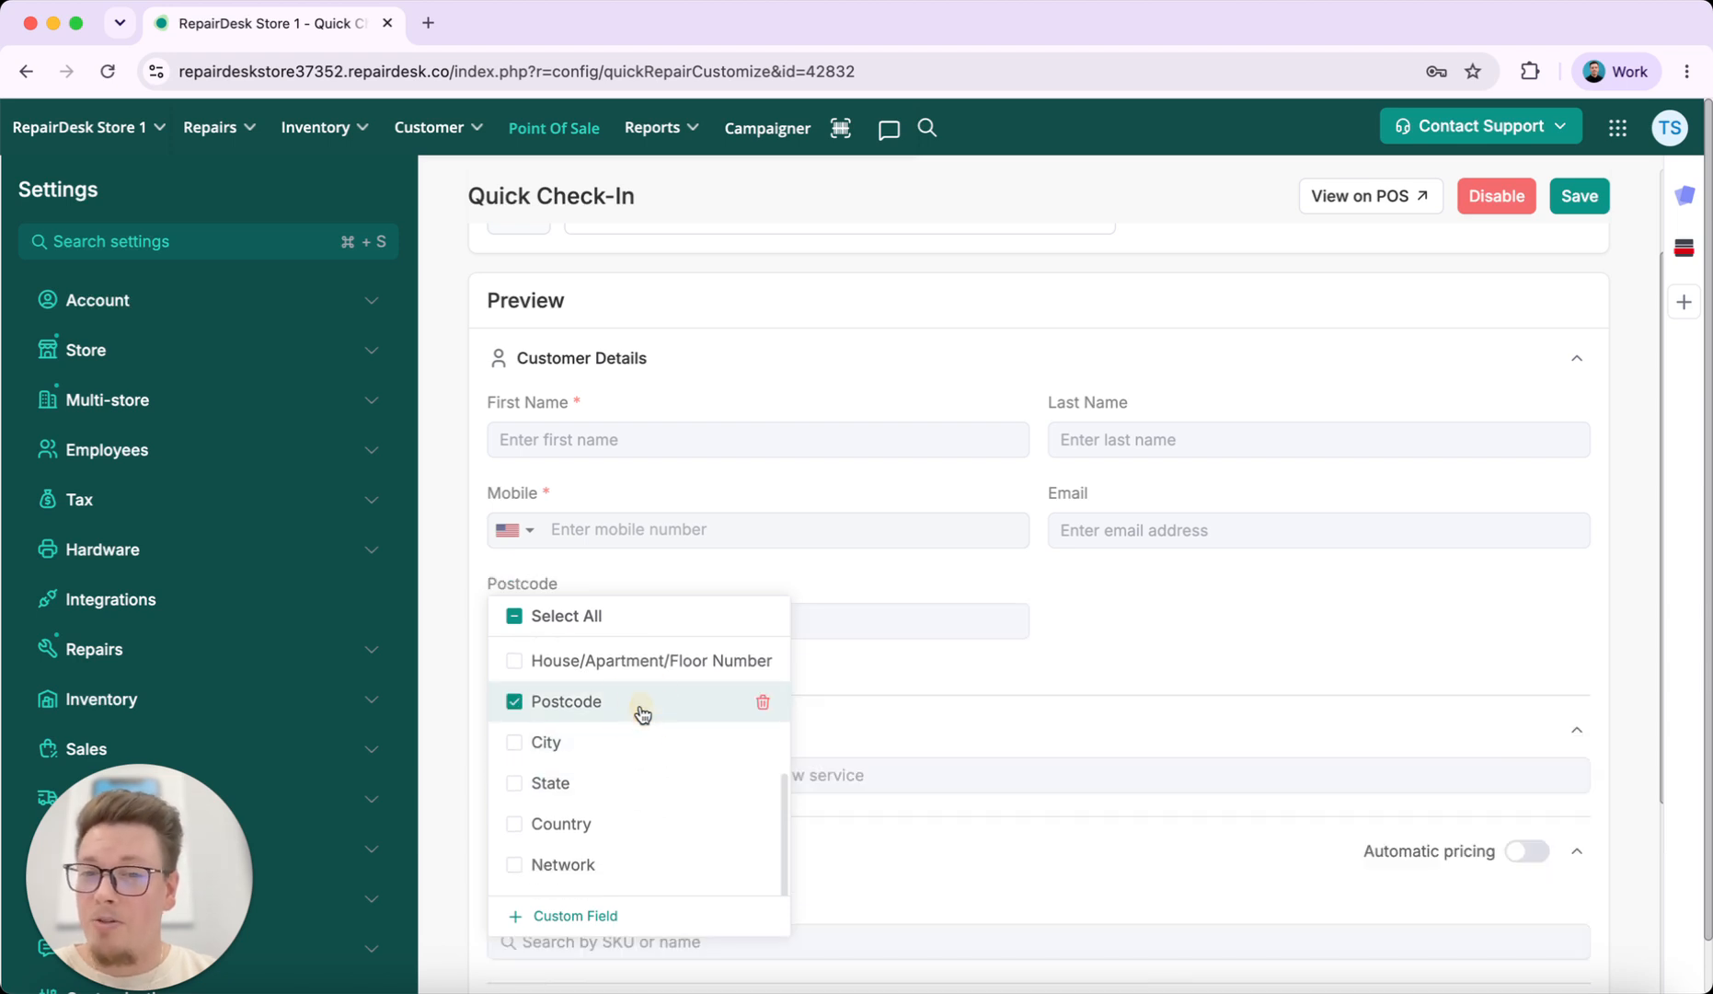
click(1268, 582)
Save the updated Quick Check-in form and return to the forms list
click(1579, 195)
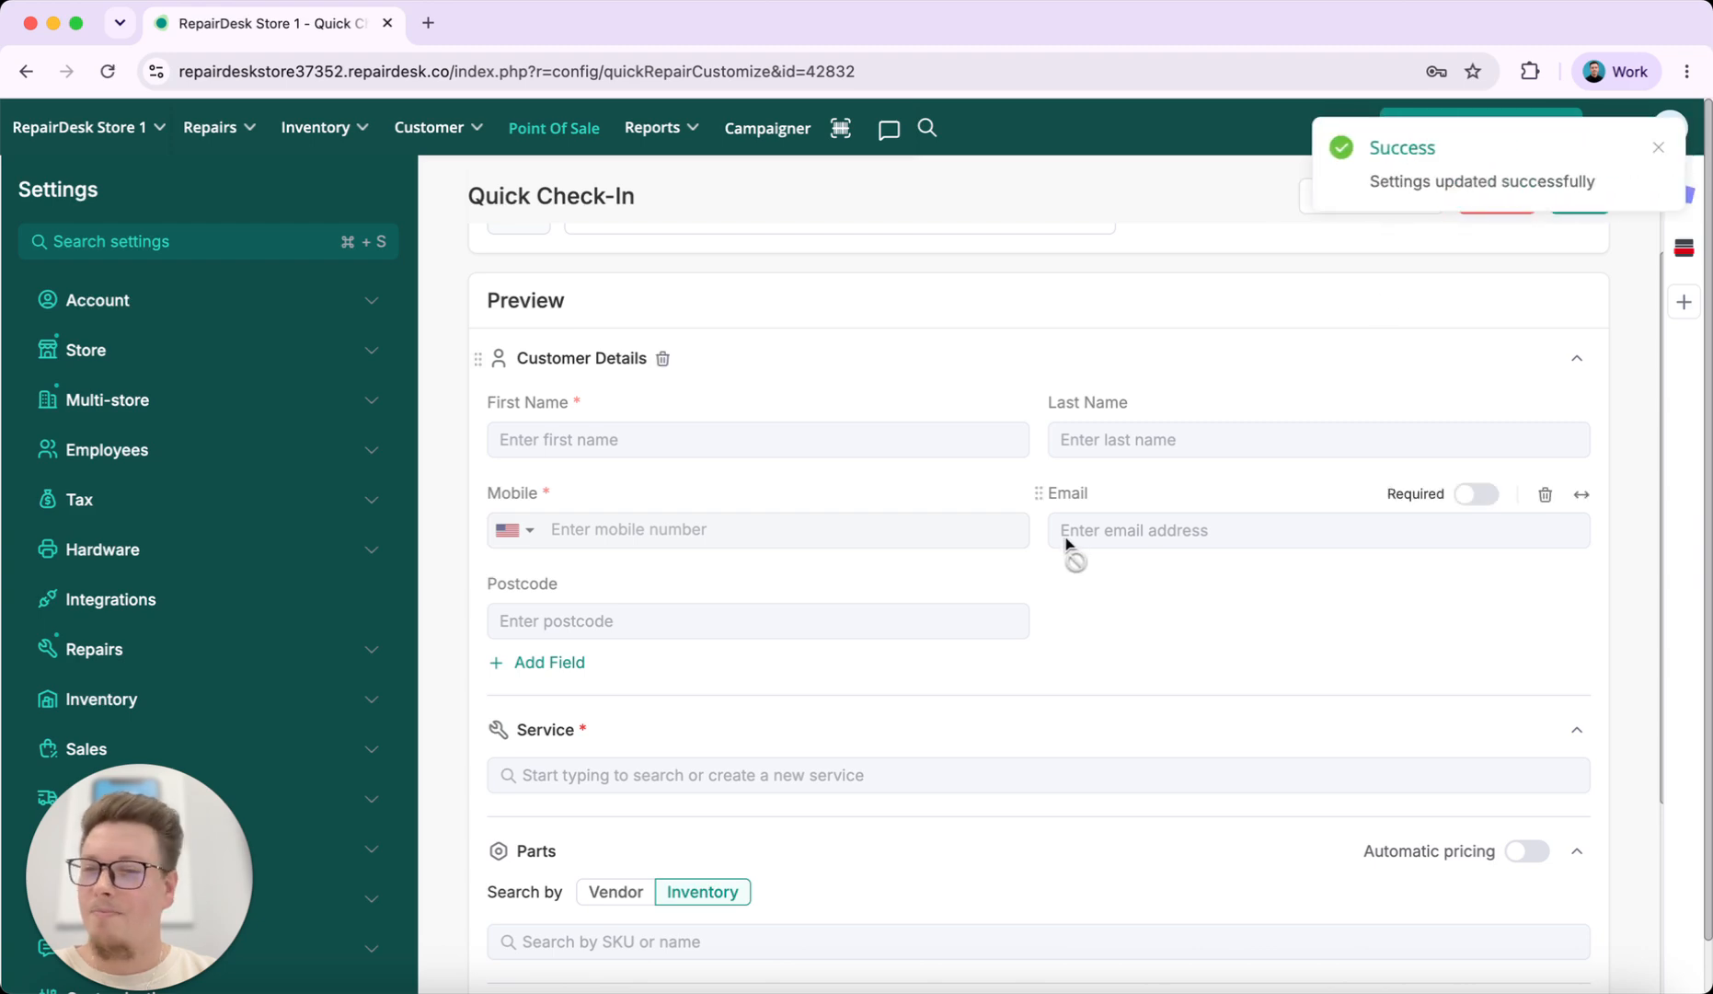
scroll(1003, 739, down, 3)
scroll(1003, 740, up, 5)
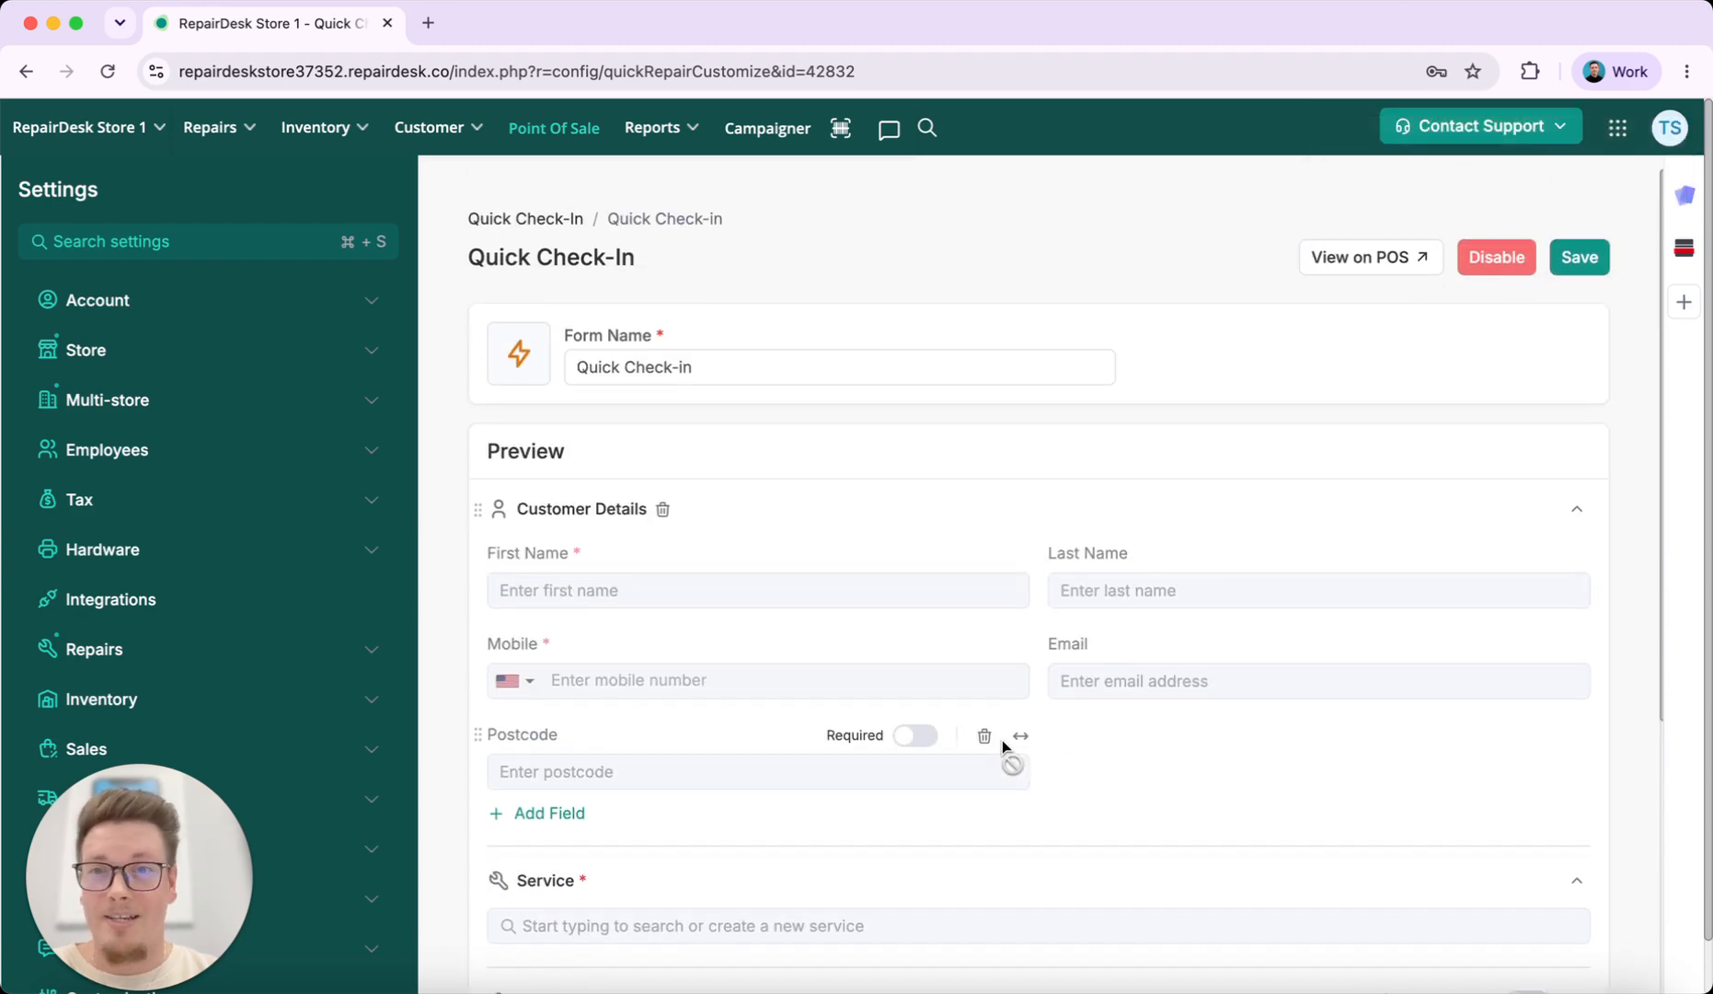
click(547, 196)
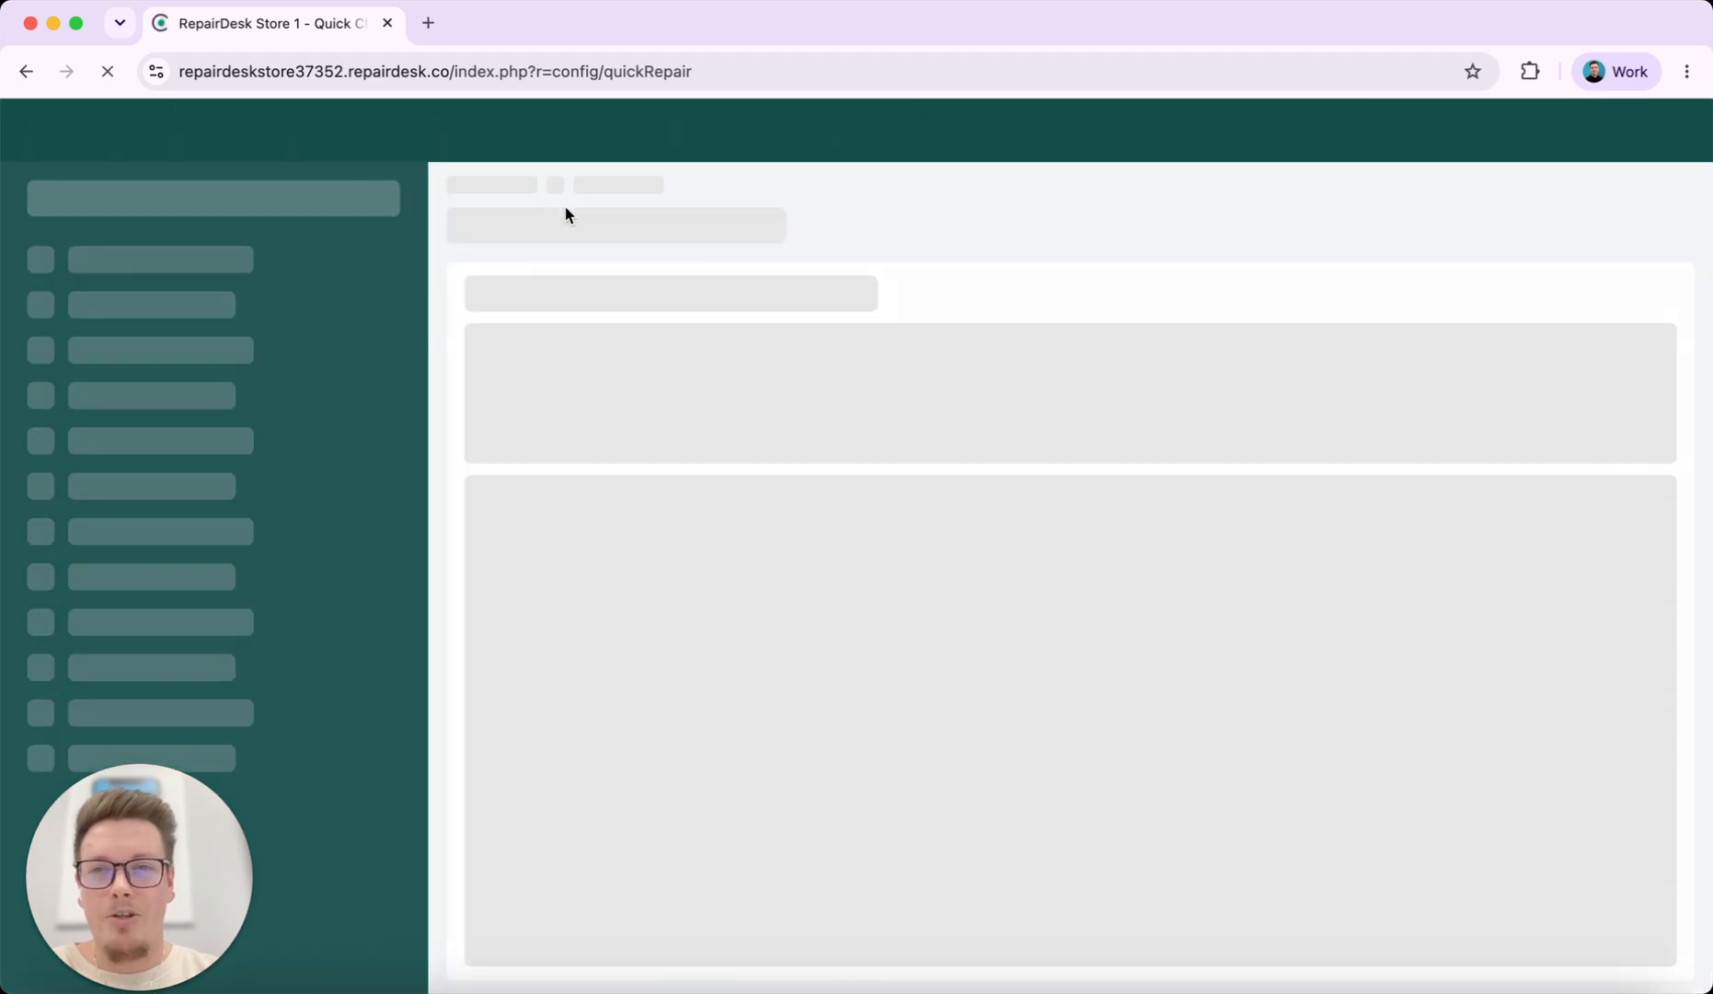
Duplicate the Quick Check-in form and rename the copy to 'iPhone Quick Checkin'
scroll(897, 799, down, 2)
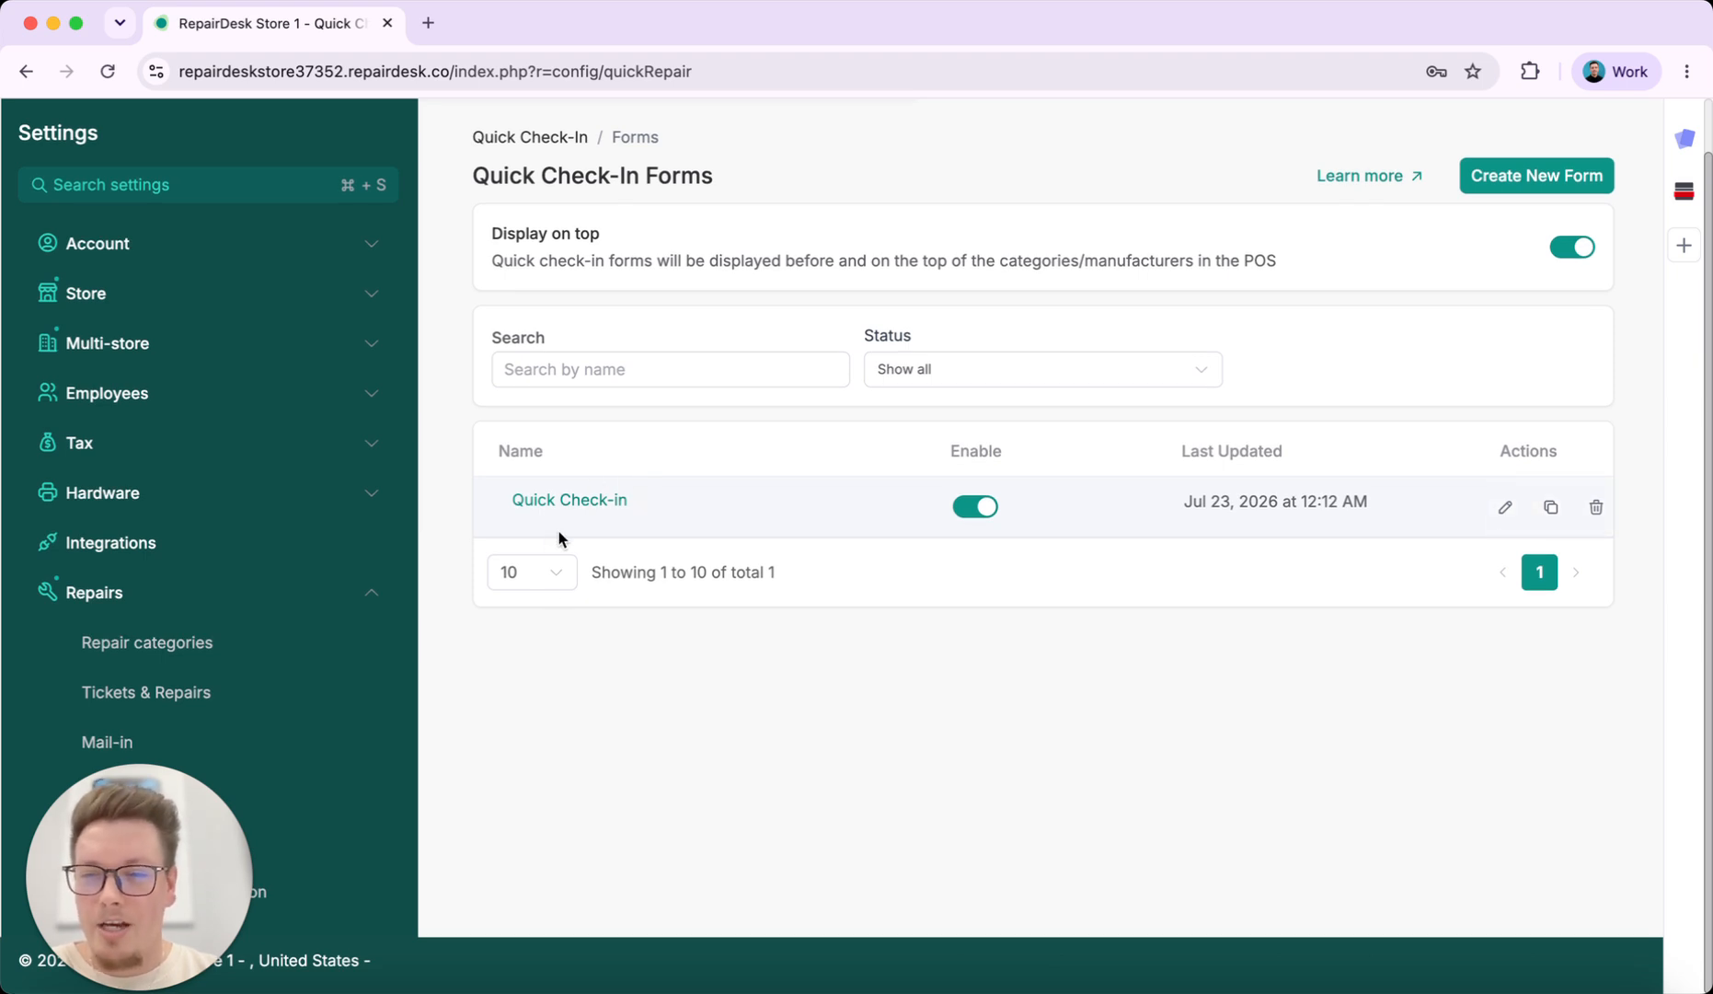
click(1550, 507)
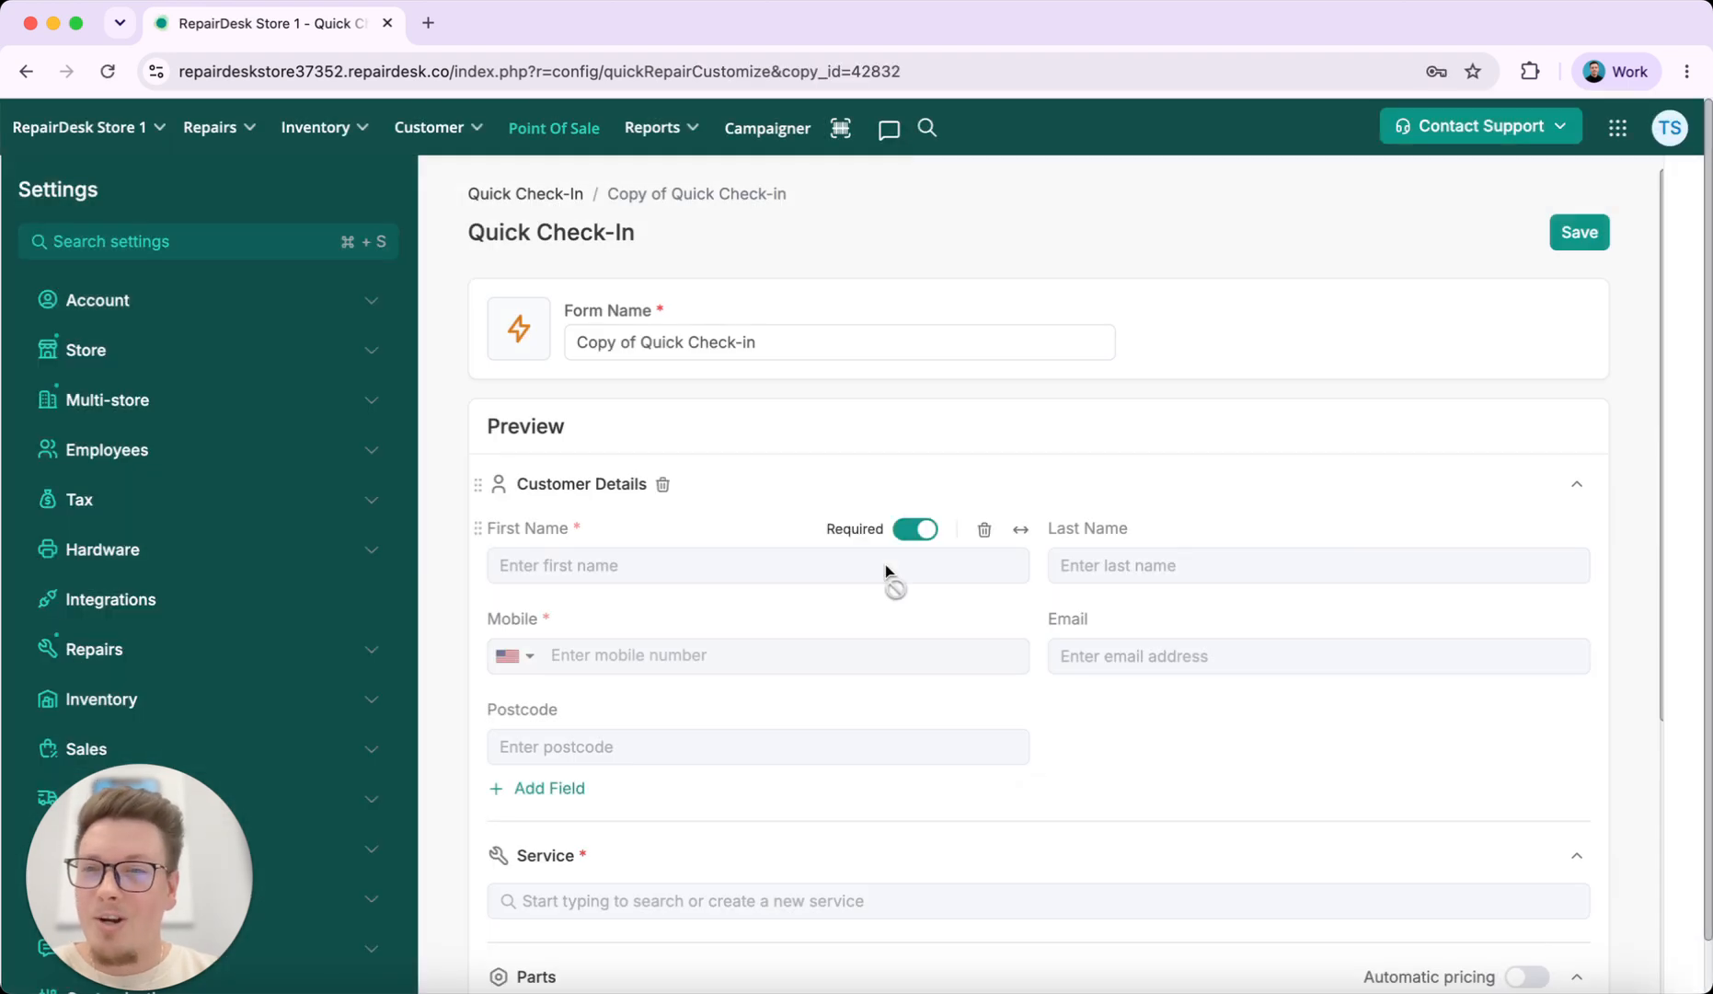
triple_click(771, 342)
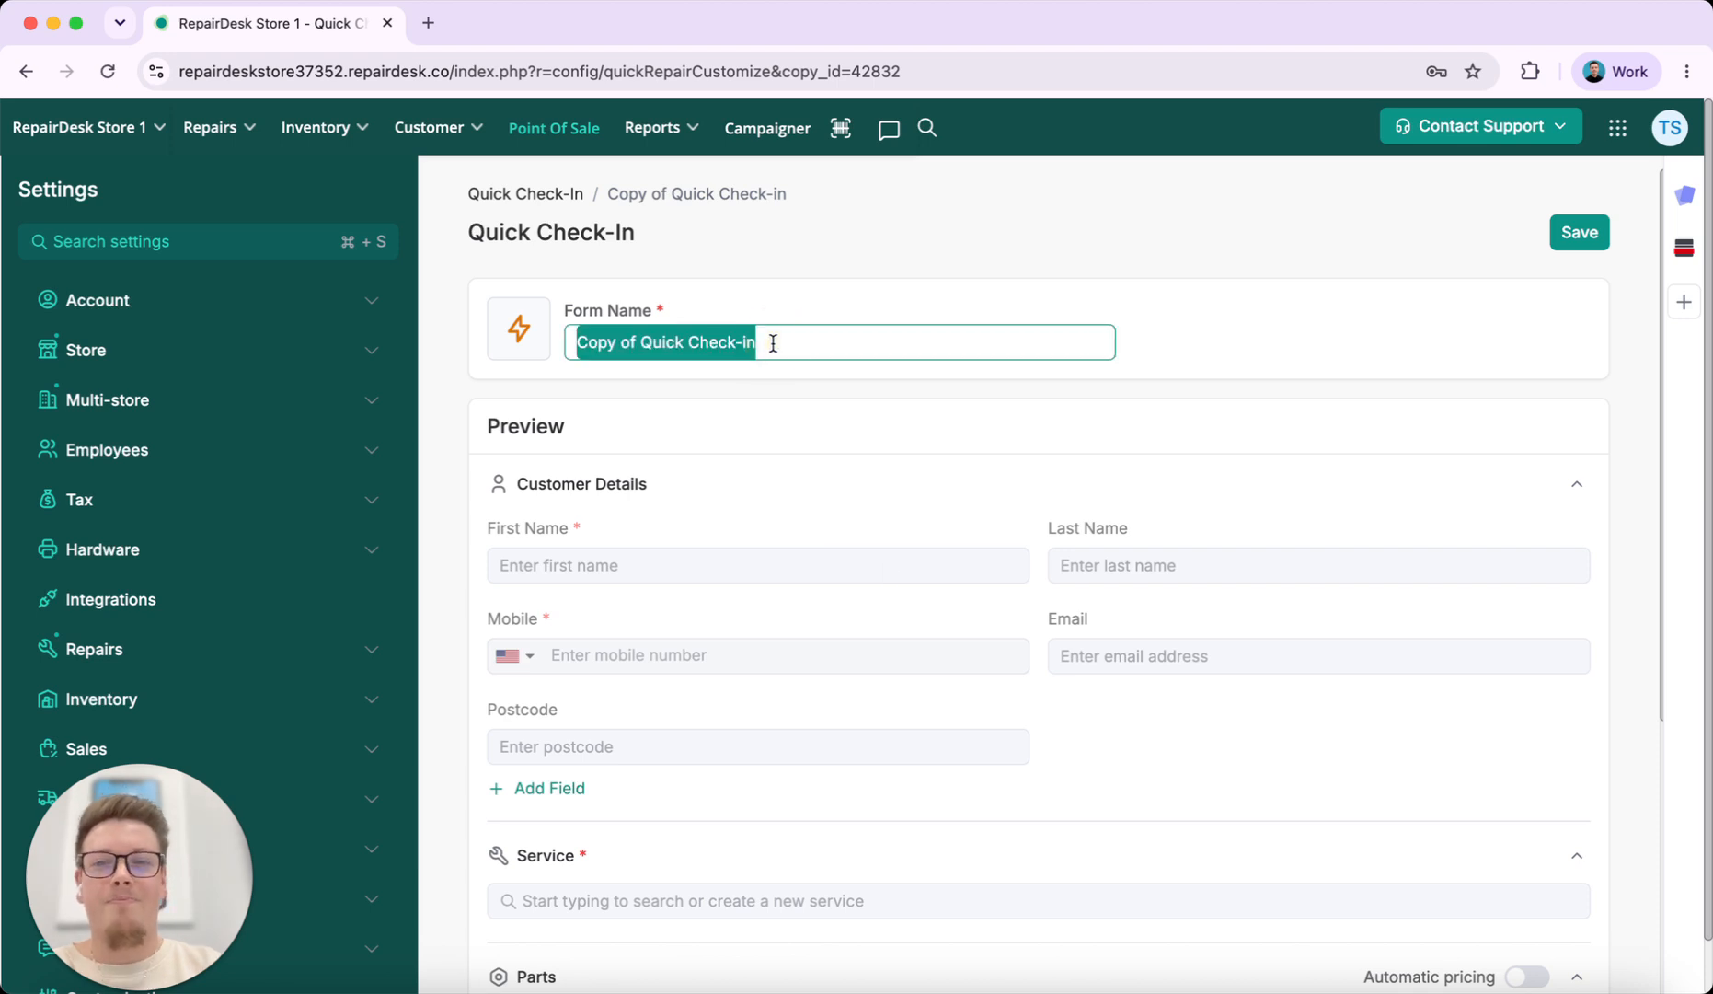
text(iPhone)
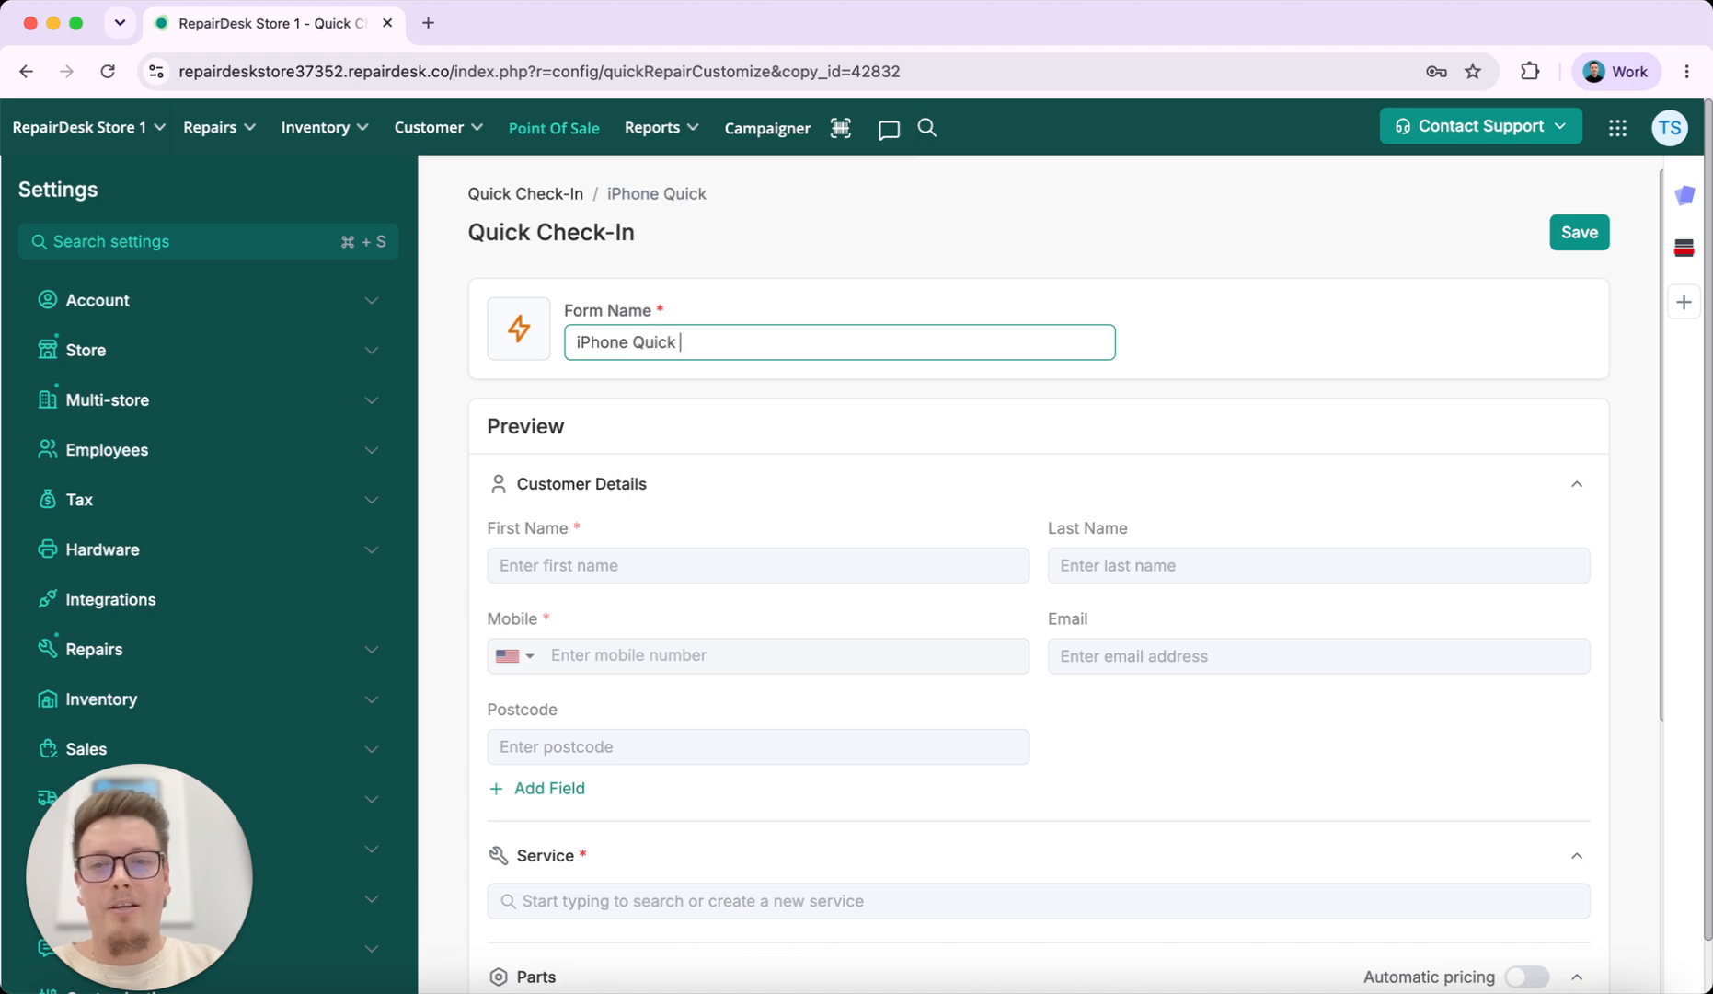
text( Quick Checkin)
click(1398, 361)
Remove the Email and Postcode fields from the copy, save it, and return to the forms list
scroll(999, 489, down, 3)
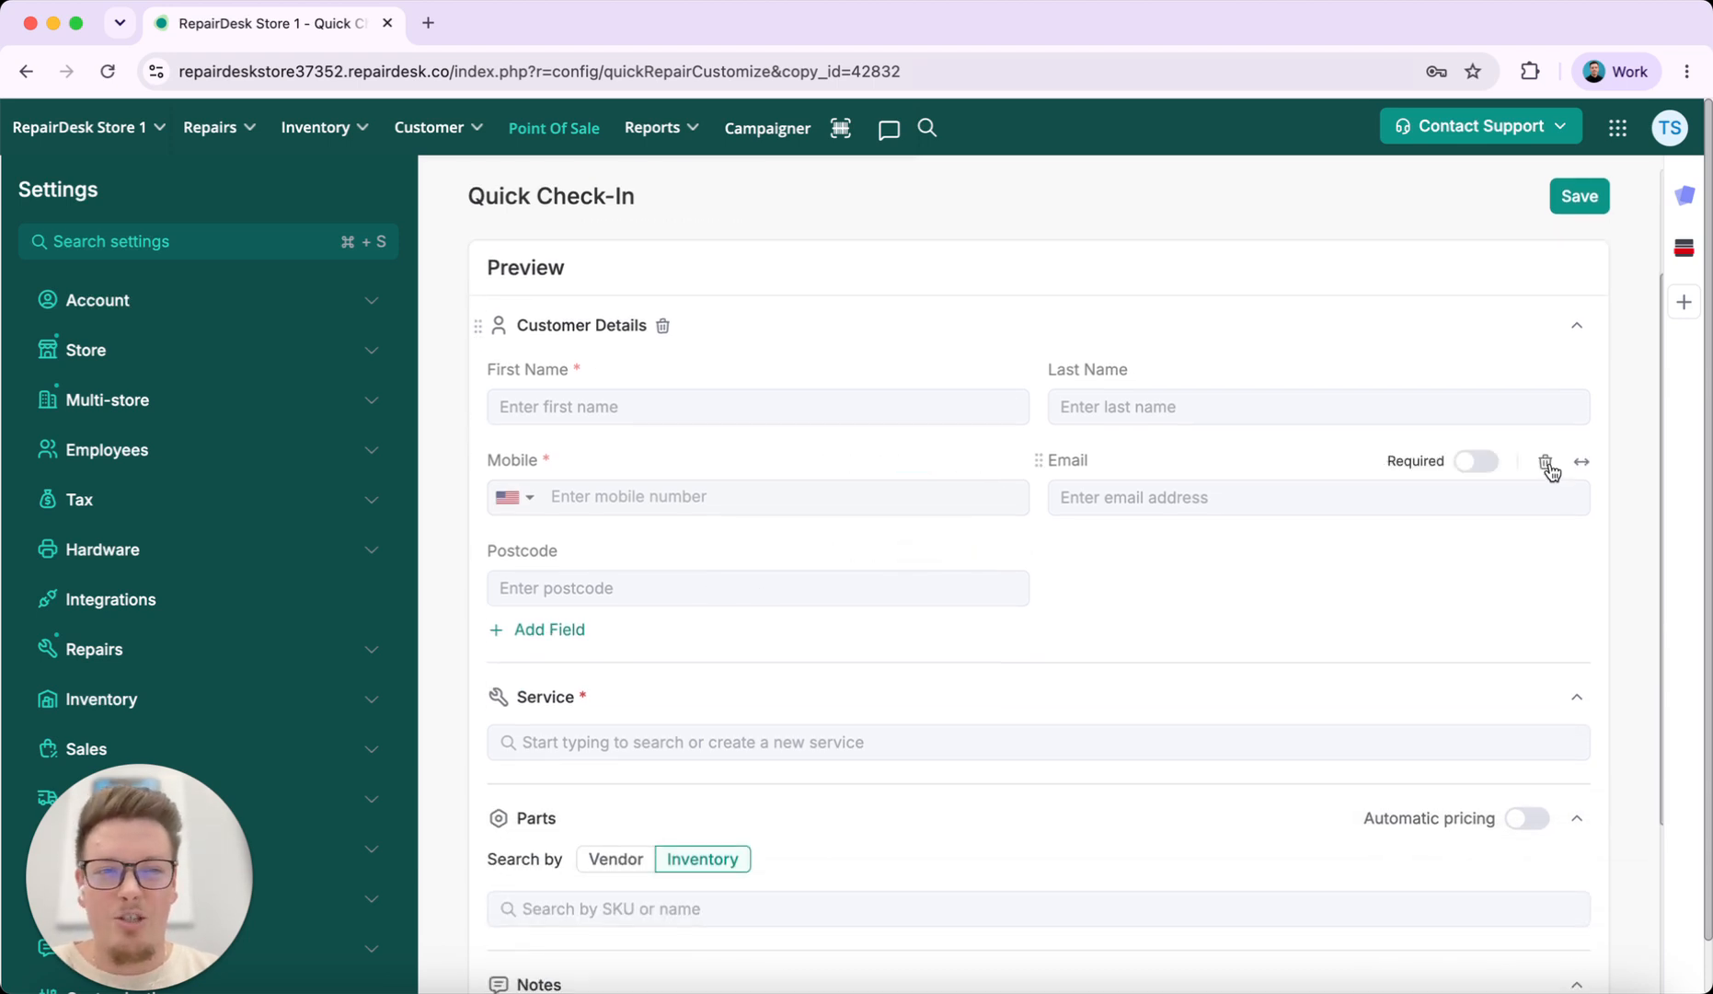
click(1546, 462)
click(1544, 464)
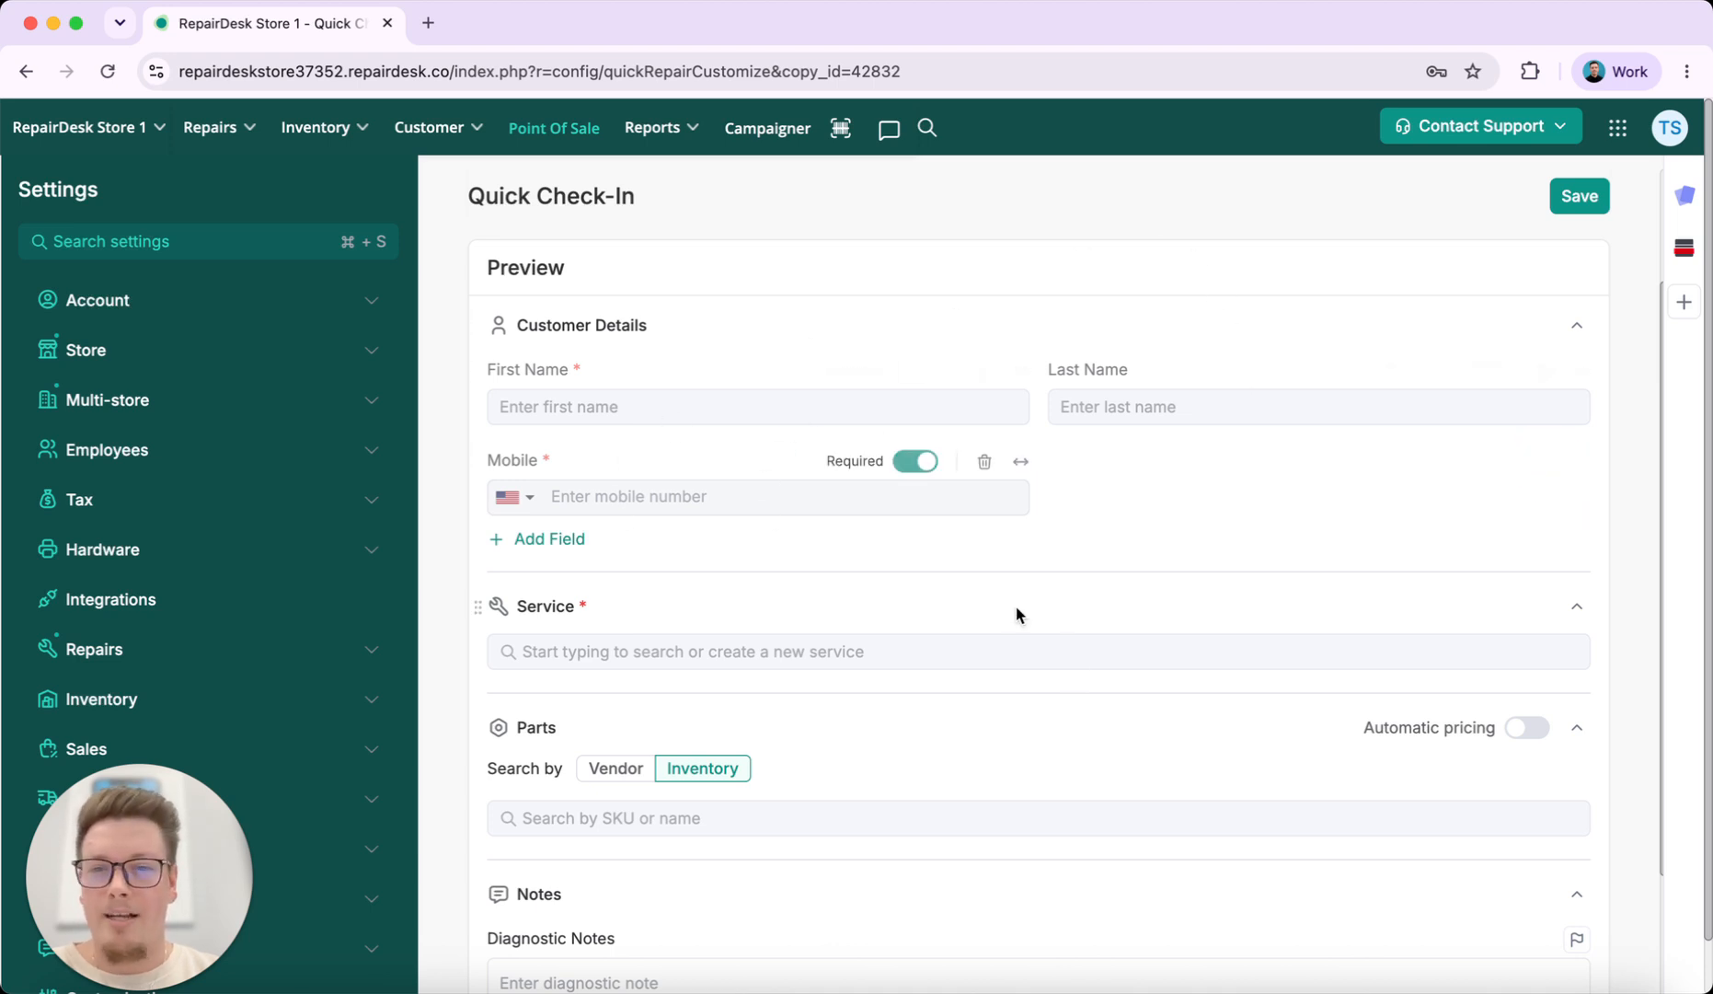
scroll(1068, 657, down, 3)
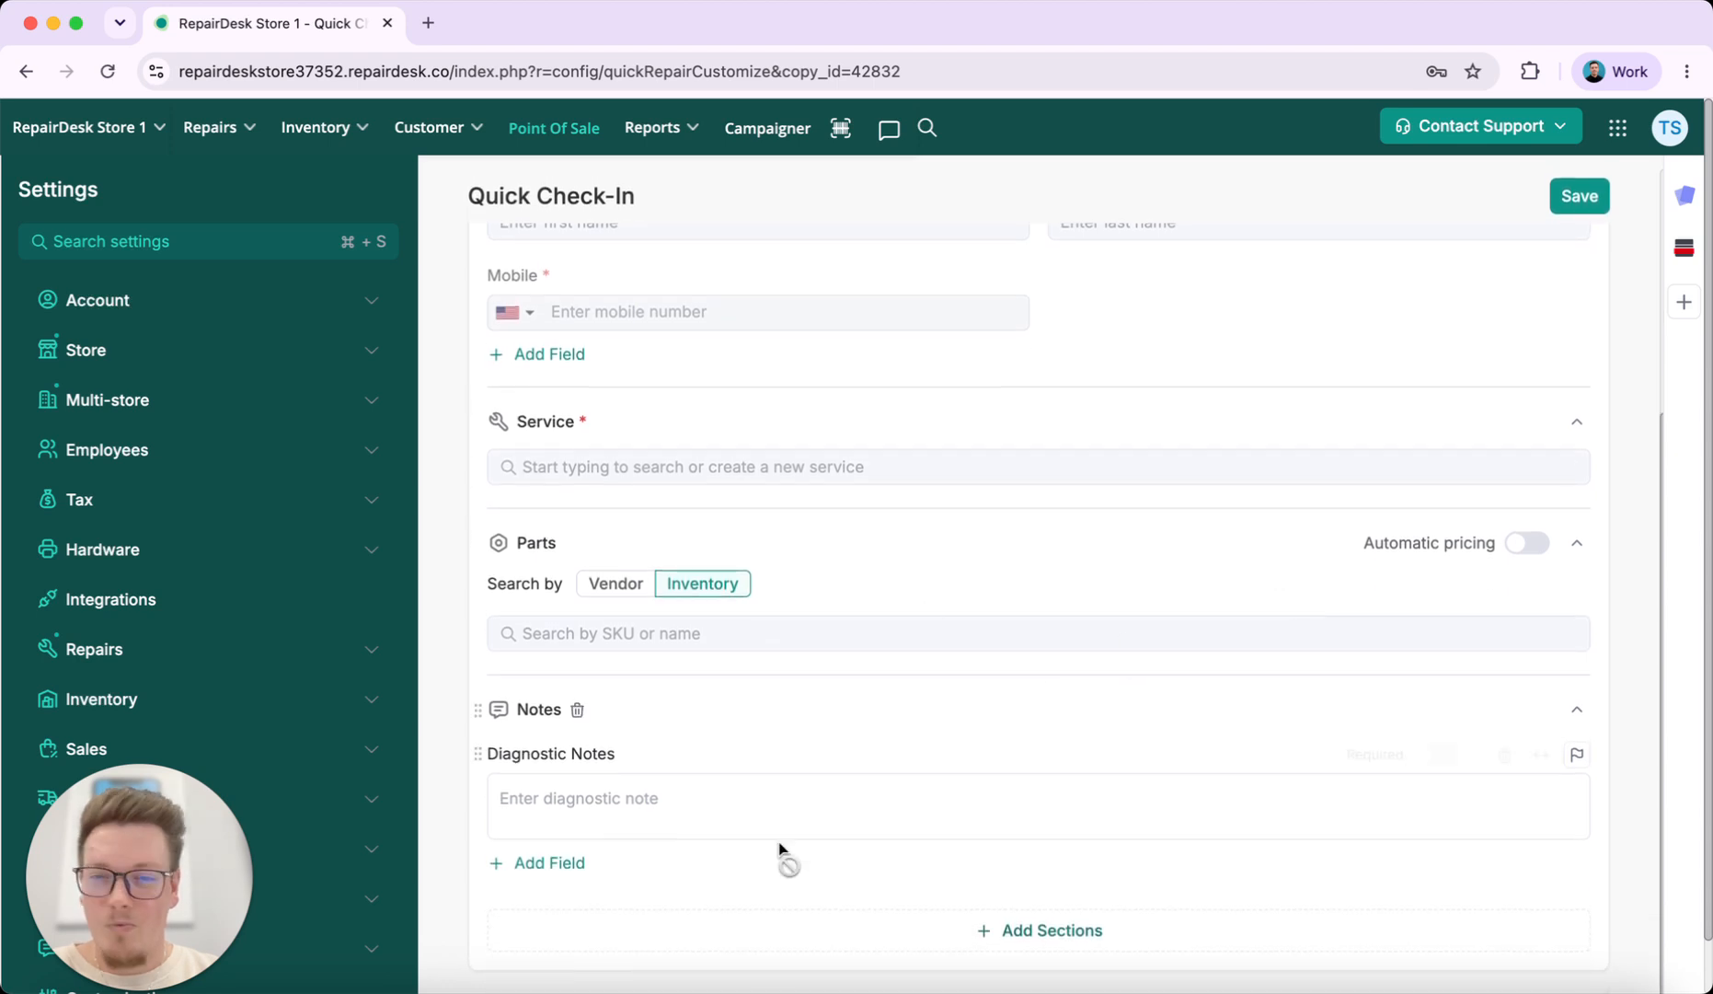
click(1579, 196)
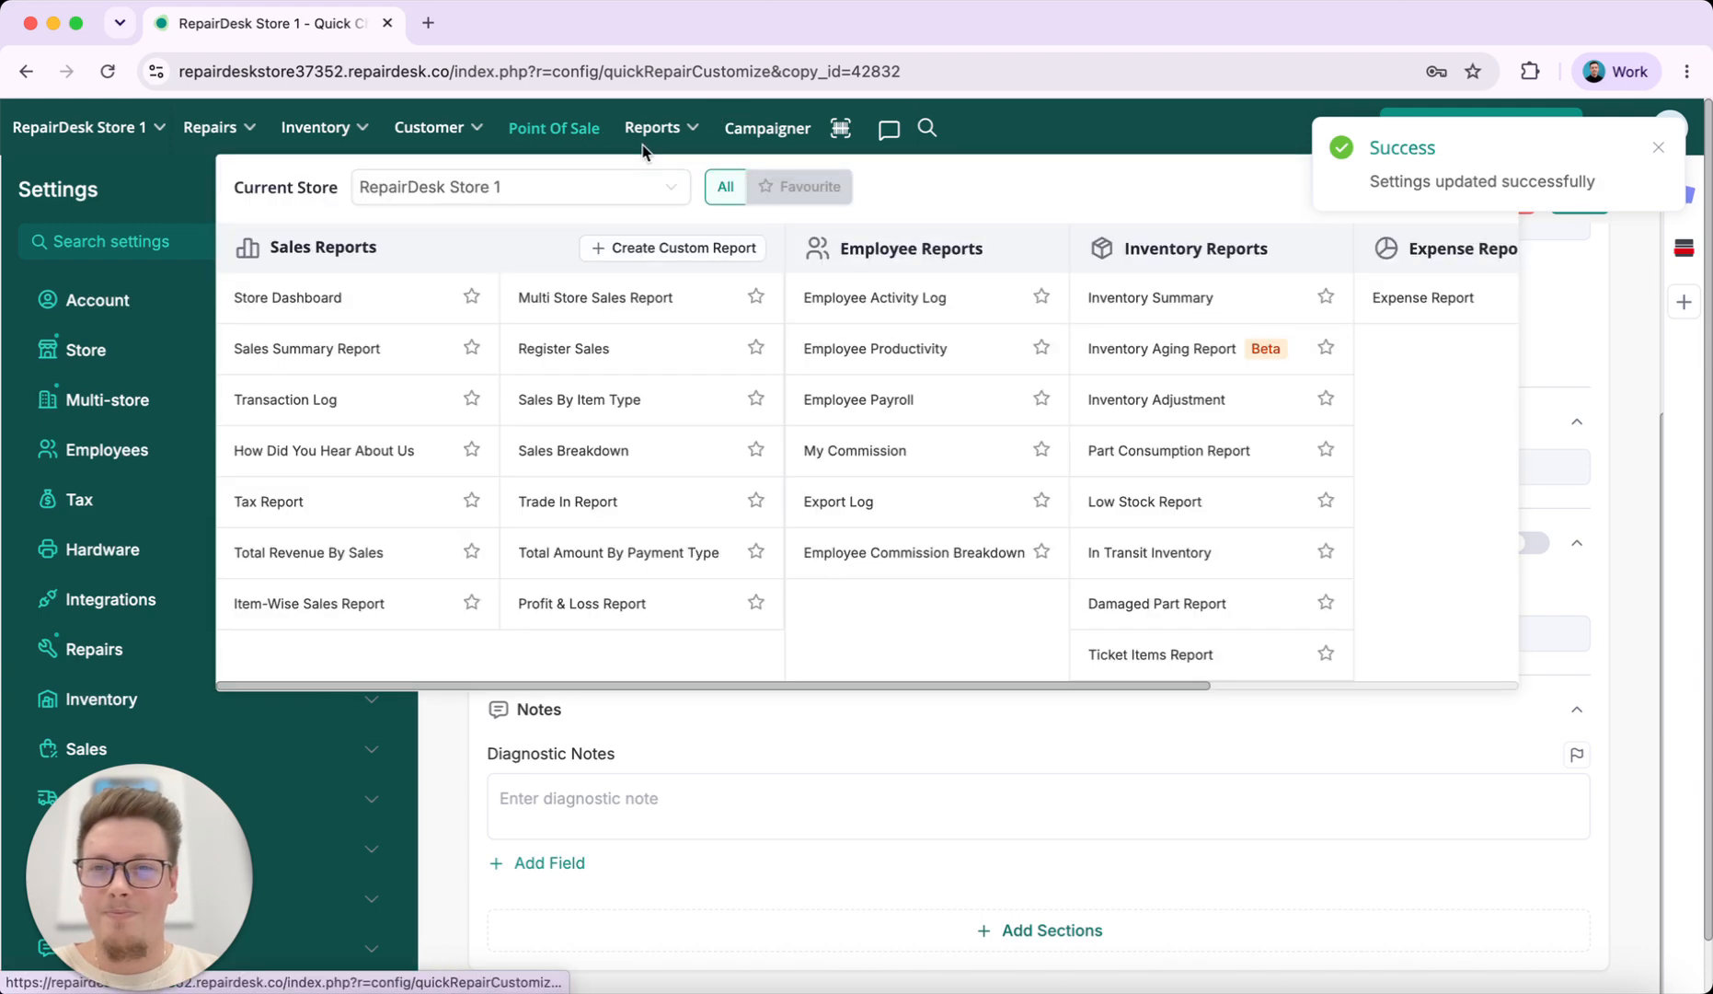
scroll(891, 585, up, 5)
click(540, 198)
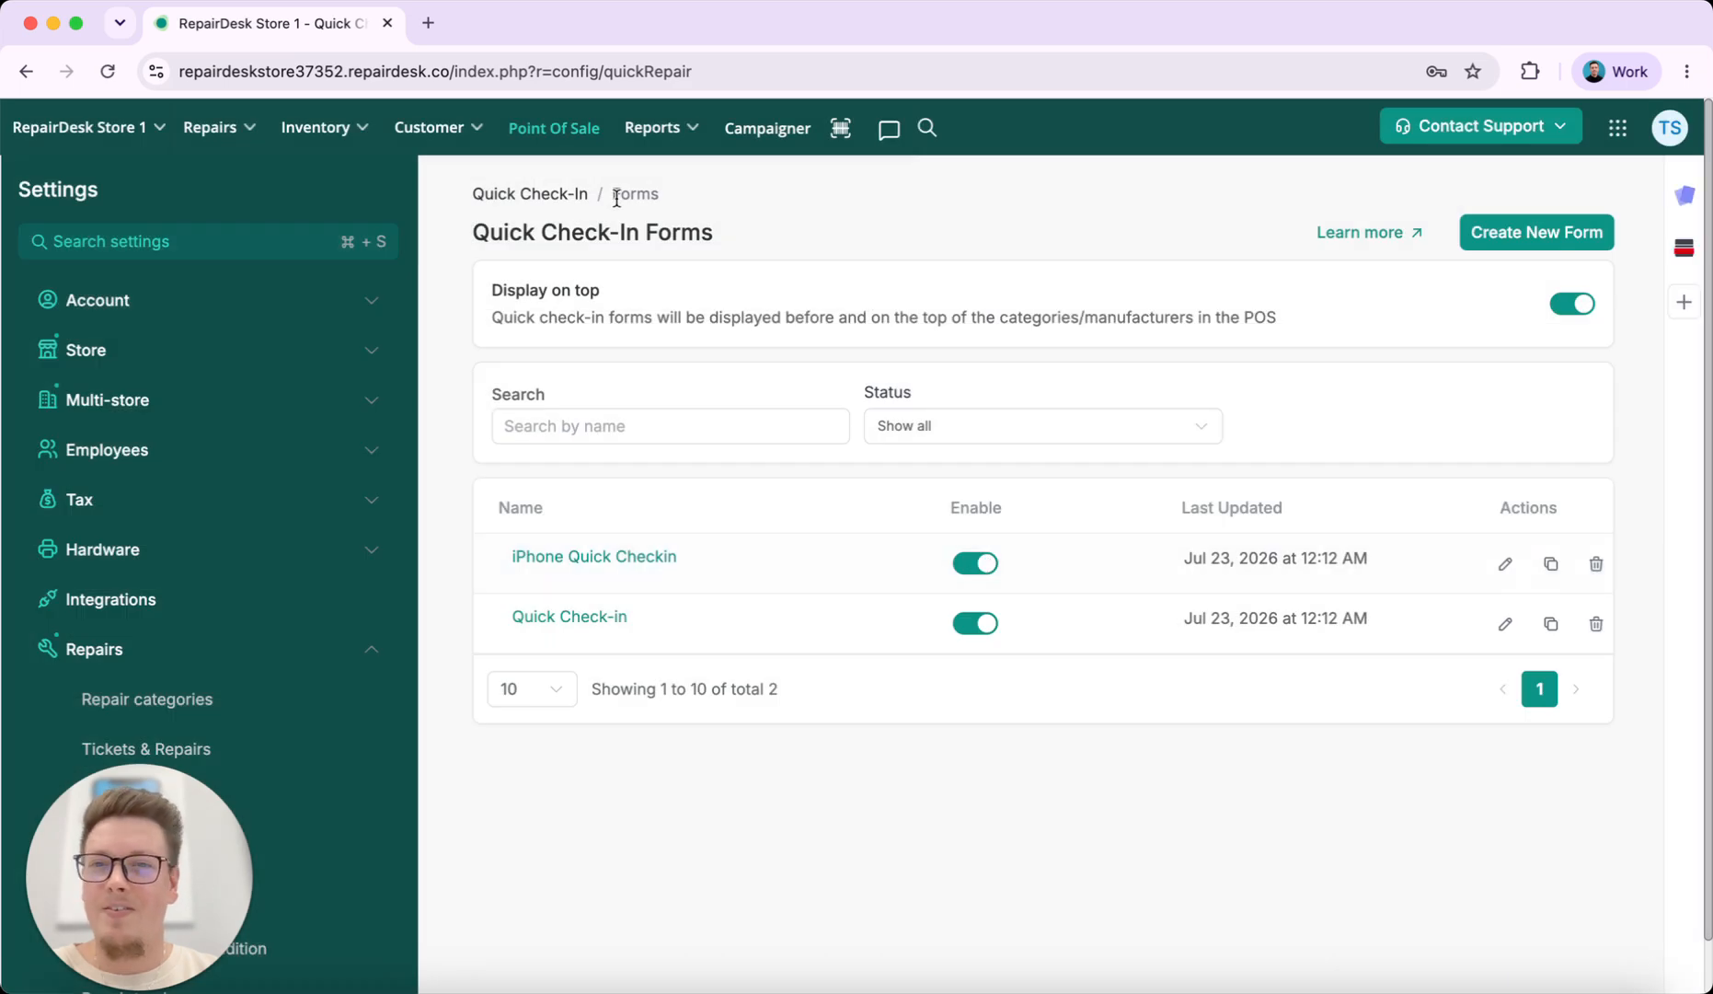
In Point of Sale, open and close the Quick Check-in and iPhone Quick Checkin tiles to verify each
click(580, 138)
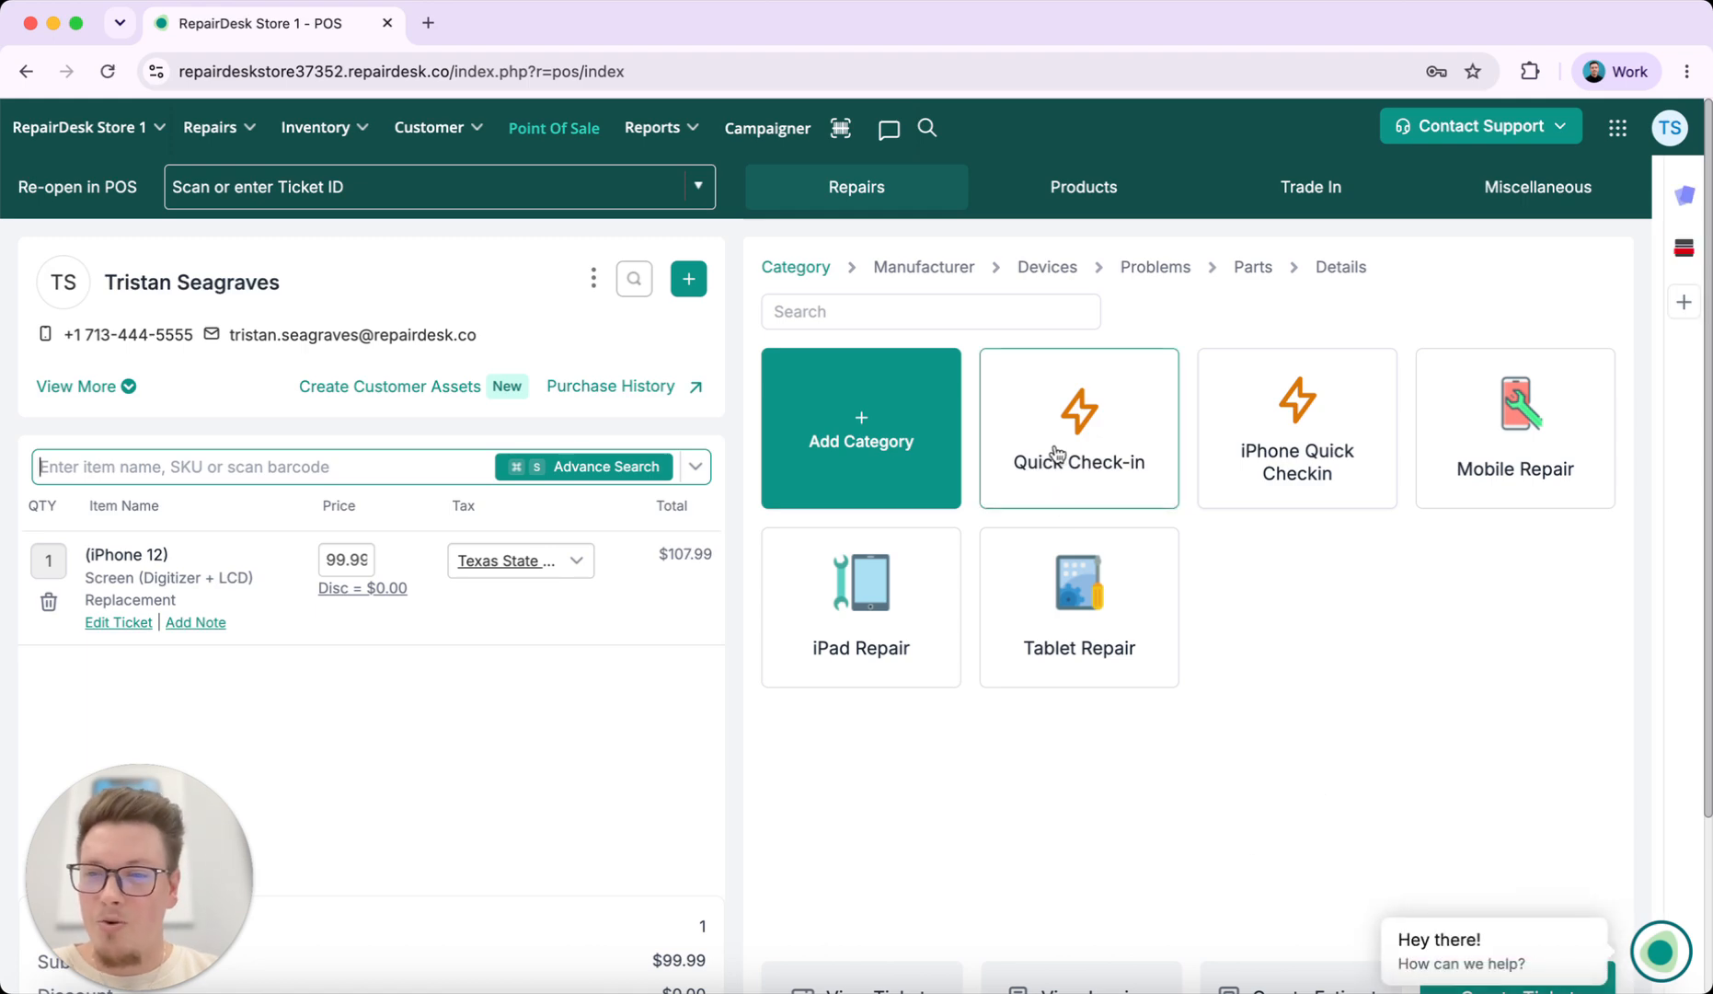
click(1056, 453)
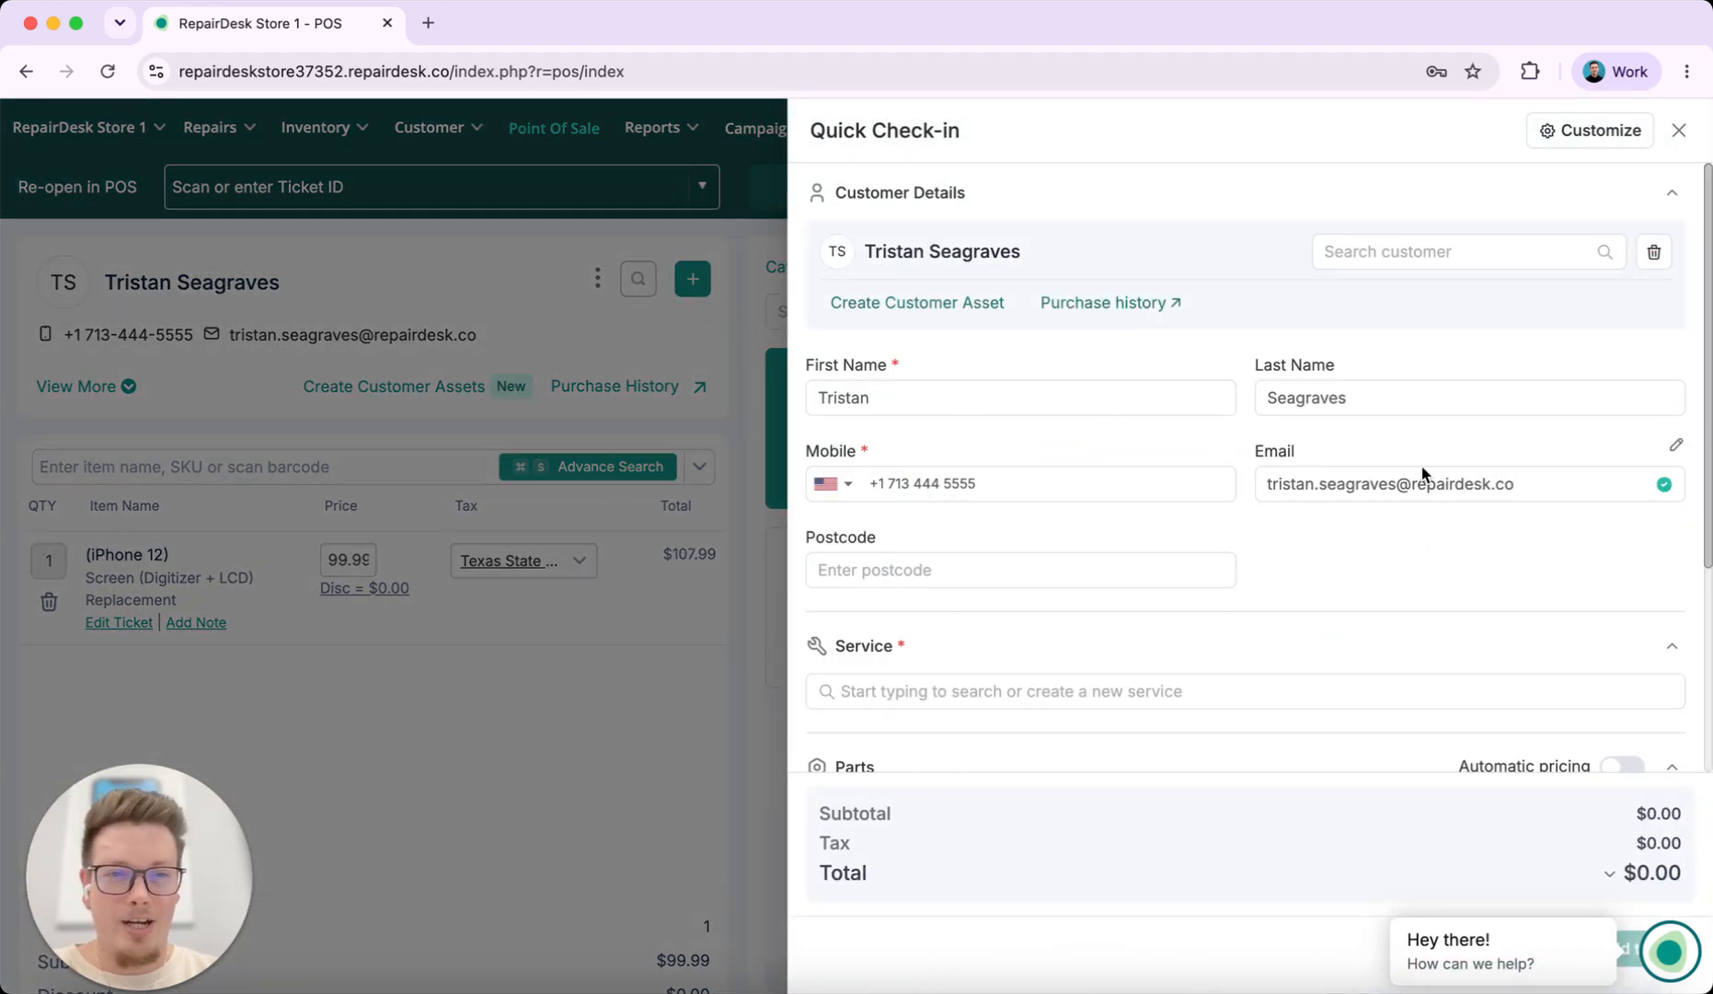
click(1678, 131)
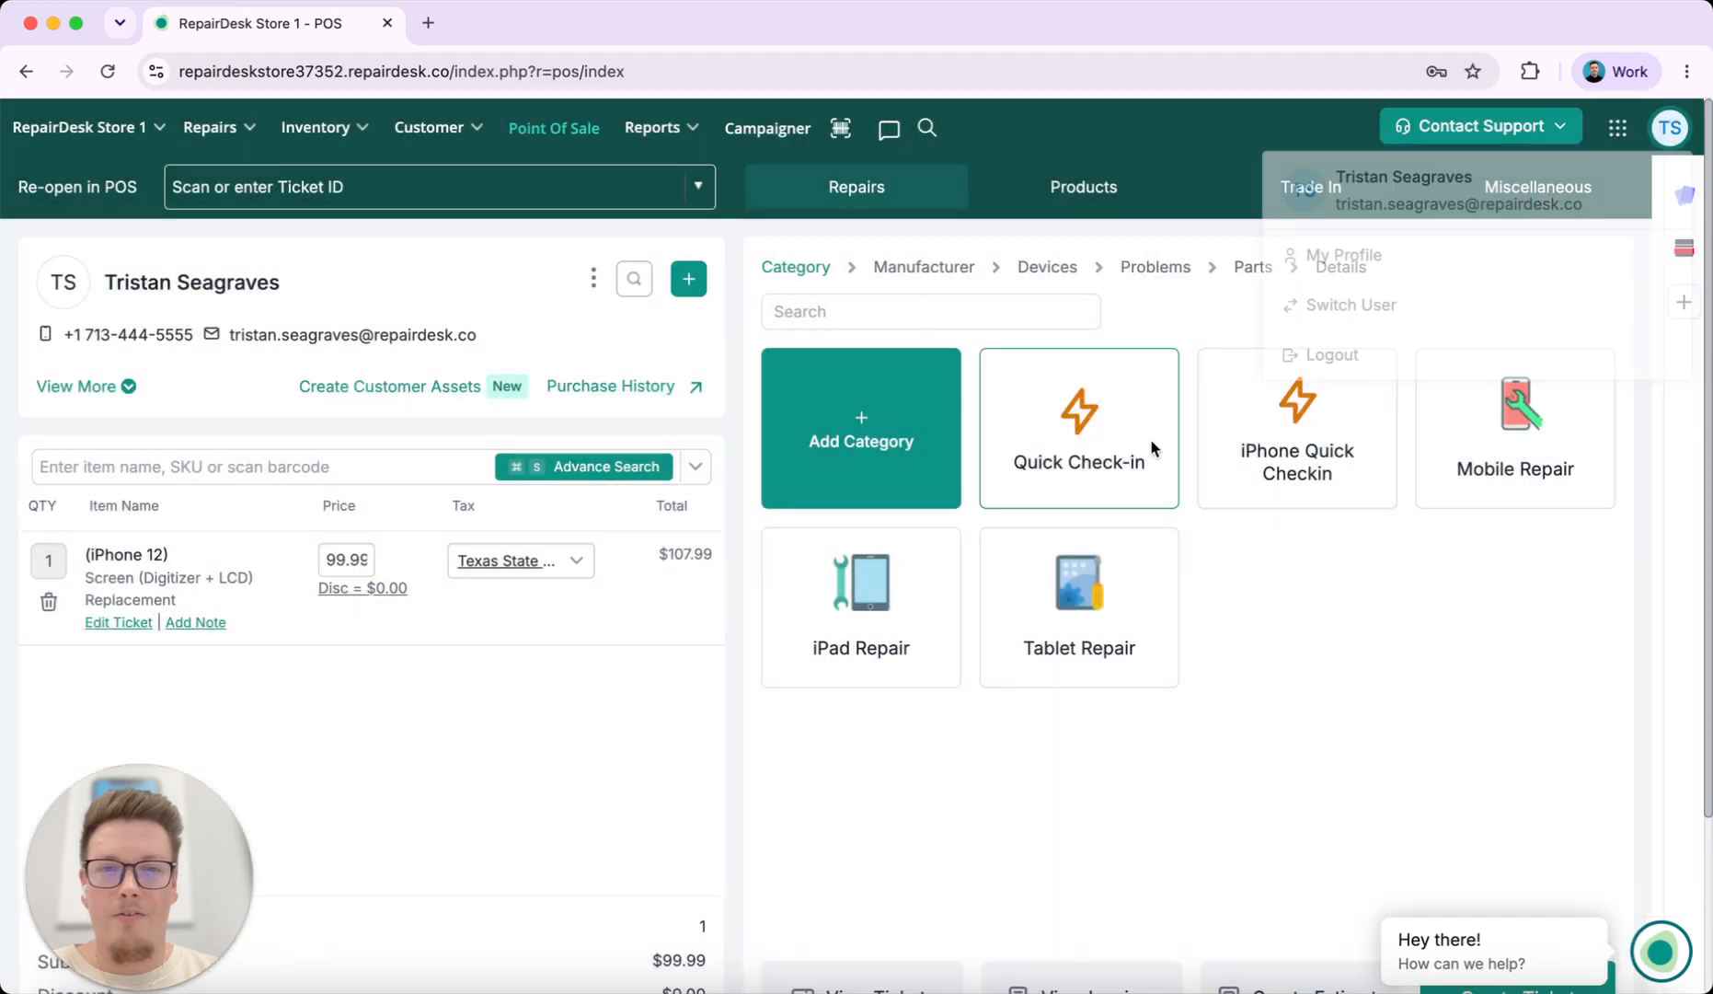
click(1341, 493)
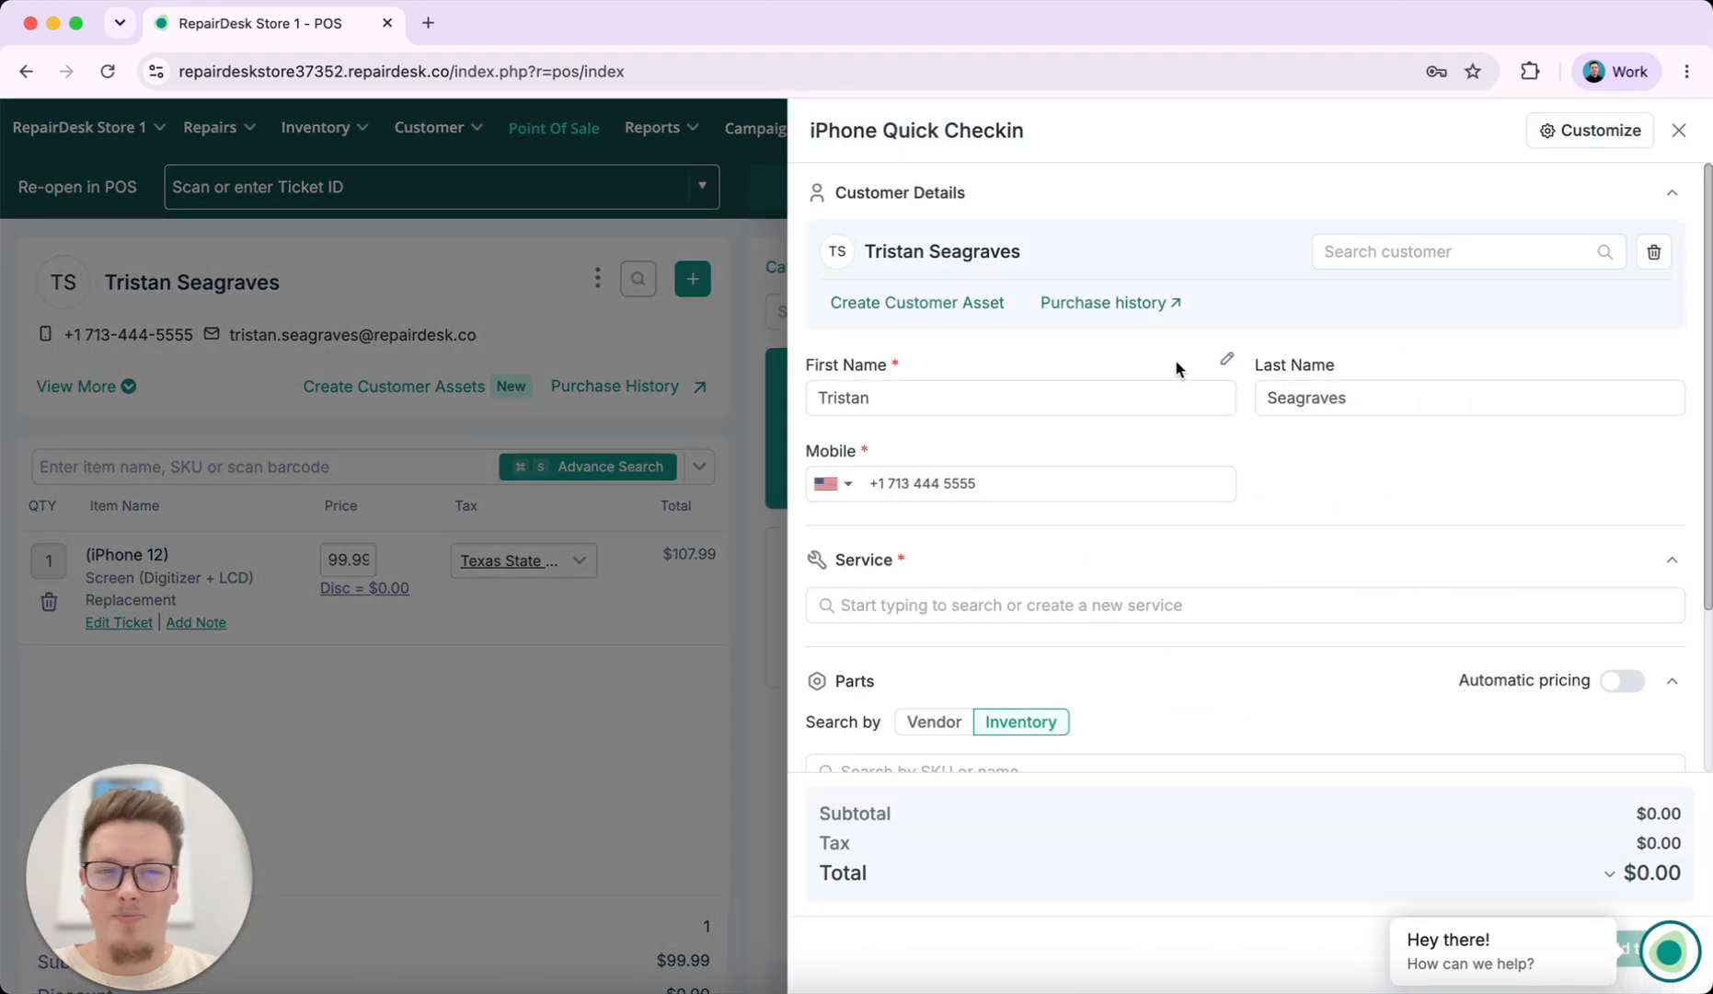
click(1679, 134)
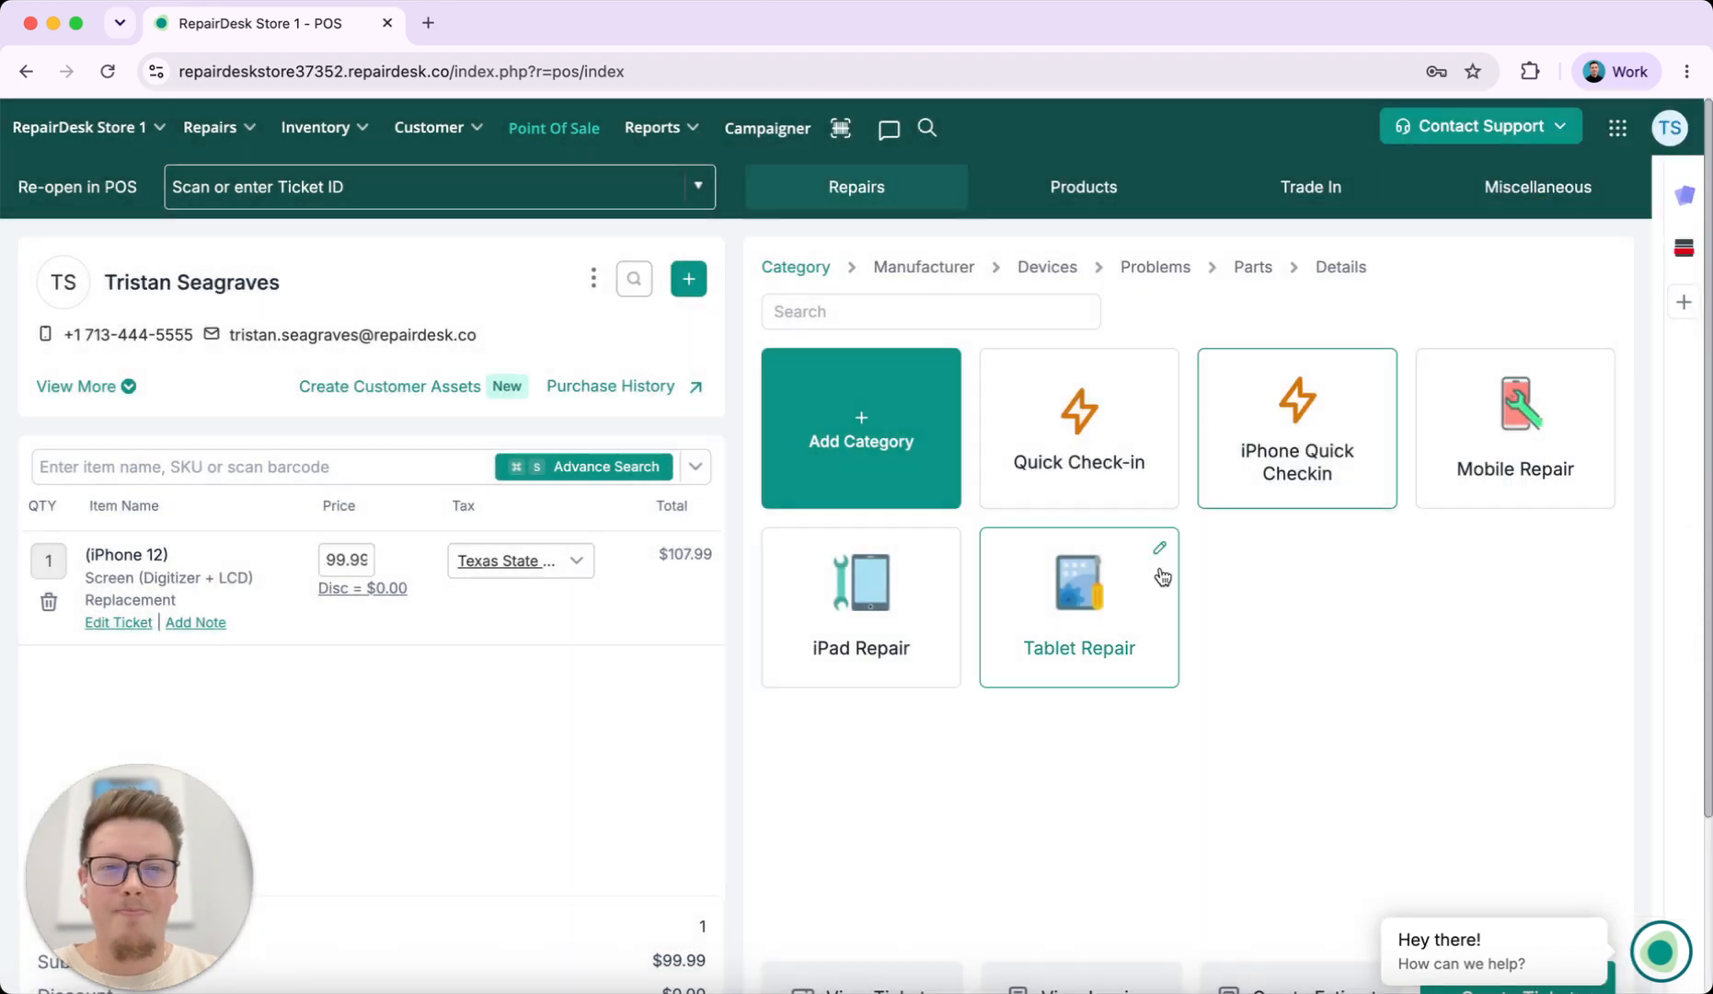